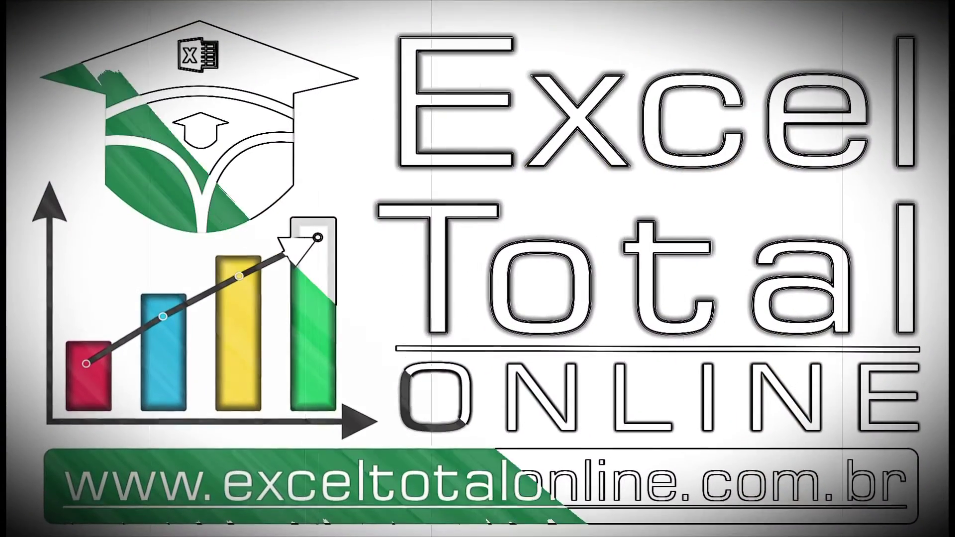
Step: Filter the school dashboard to the EXCEL AVANÇADO and POWER BI AVANÇADO courses, and clear the course and month filters
ctrl+click(171, 119)
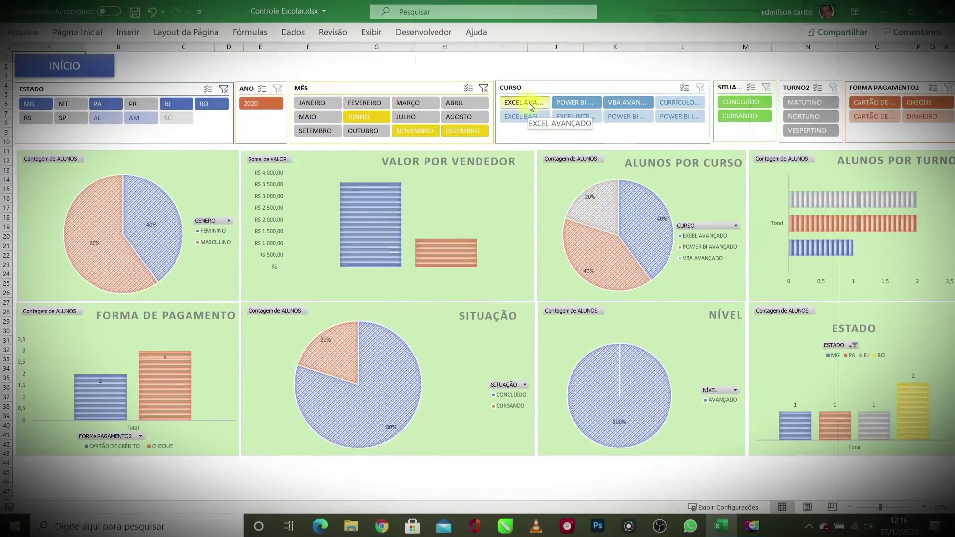
click(529, 104)
ctrl+click(582, 103)
click(701, 89)
click(484, 89)
click(700, 88)
Step: Filter the school dashboard by the CONCLUÍDO status and by the MATUTINO and NOTURNO shifts
click(744, 102)
click(805, 103)
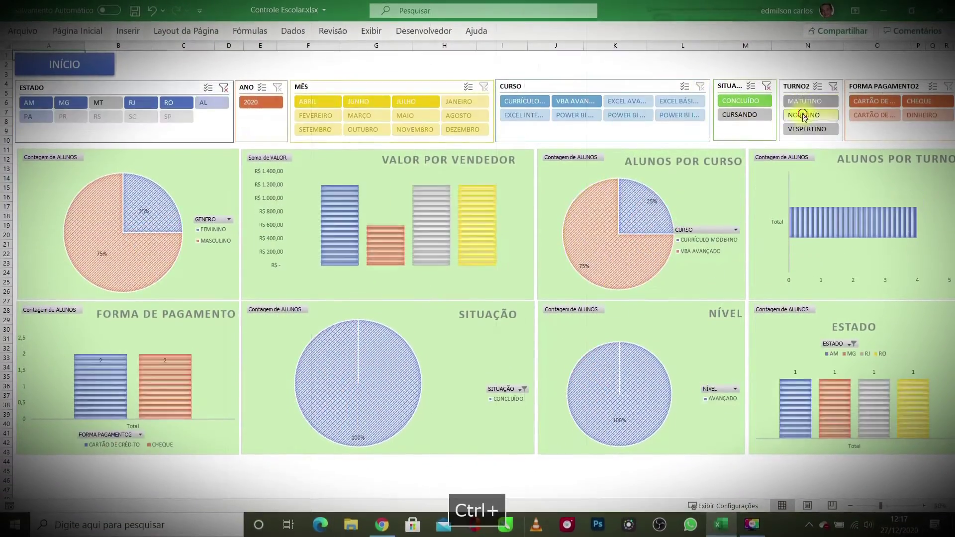
click(805, 118)
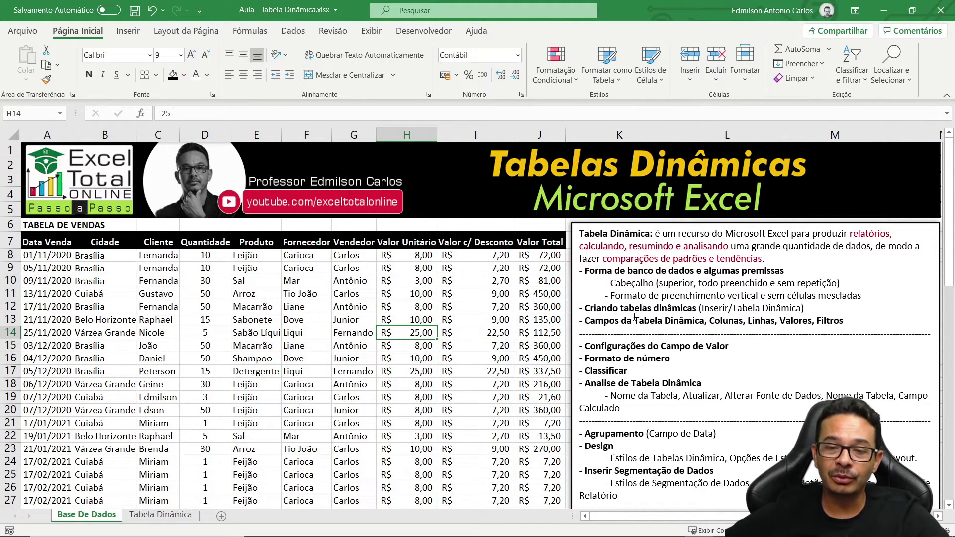
click(617, 345)
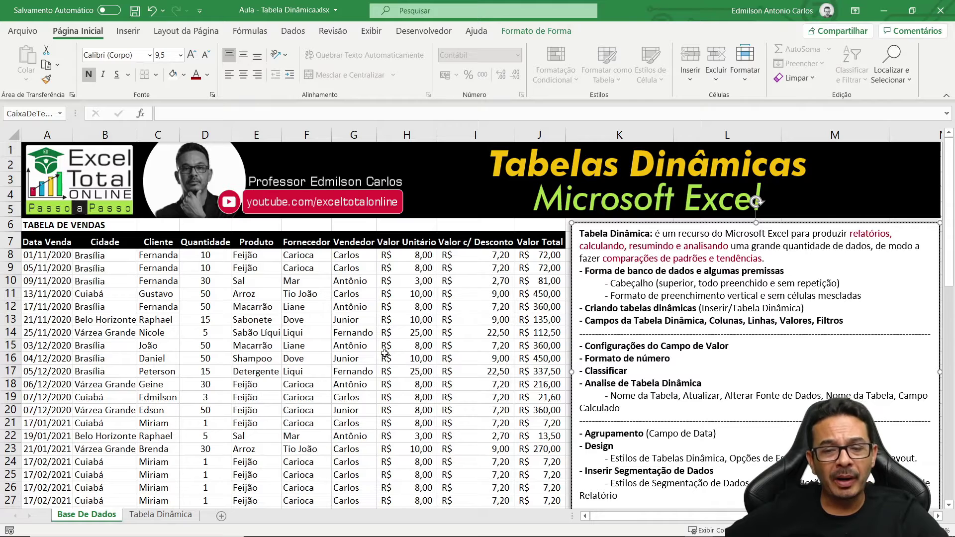
click(271, 347)
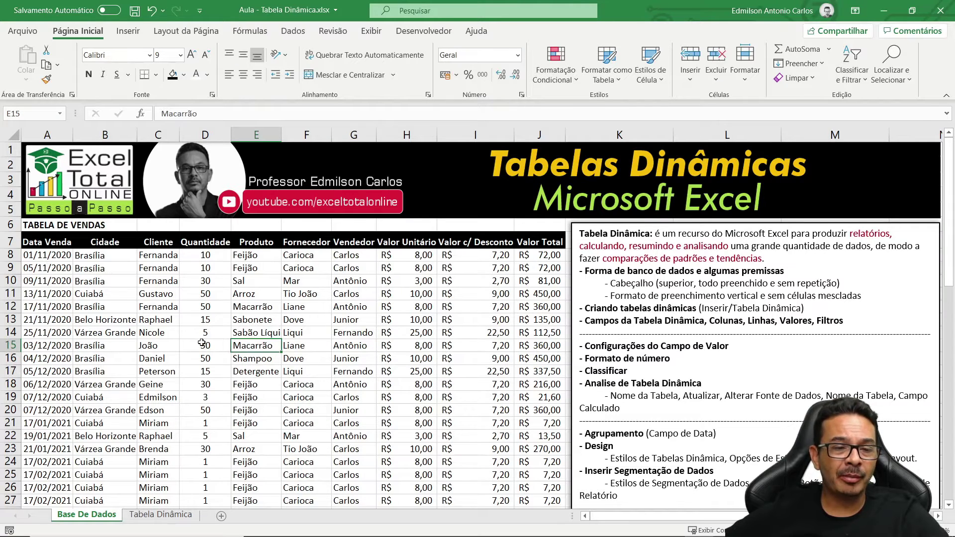
Step: Create a PivotTable from the sales table range A7:J68, placed at cell A10 of the existing Tabela Dinâmica sheet
click(147, 320)
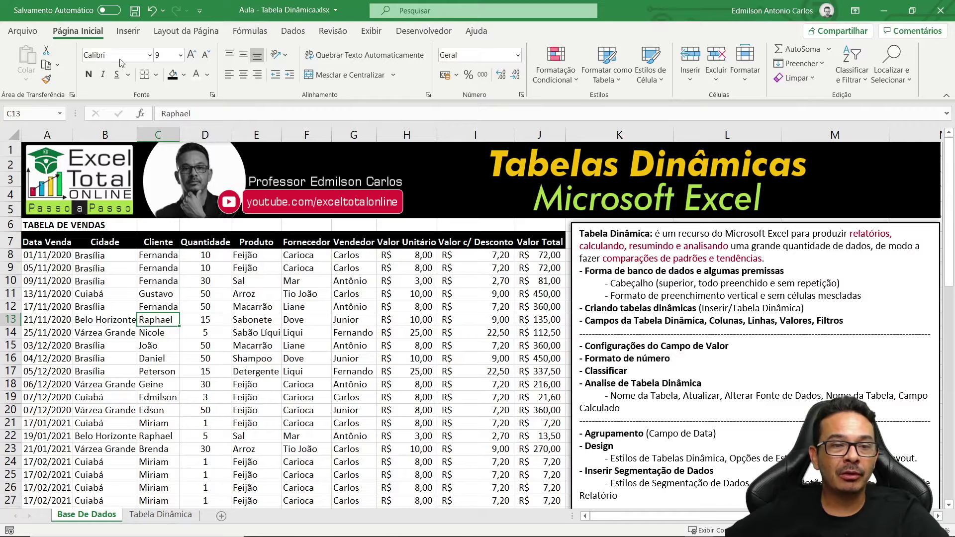
click(128, 31)
click(24, 63)
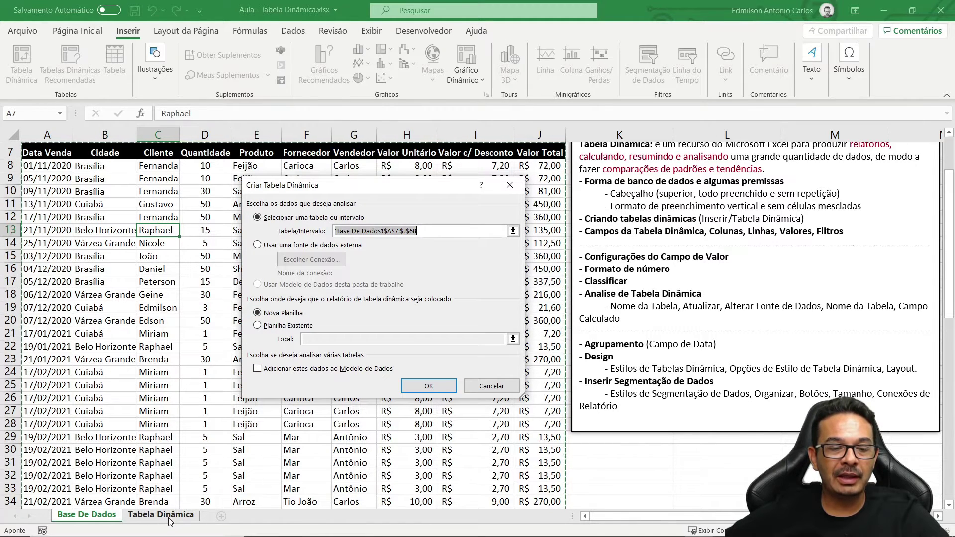
click(257, 326)
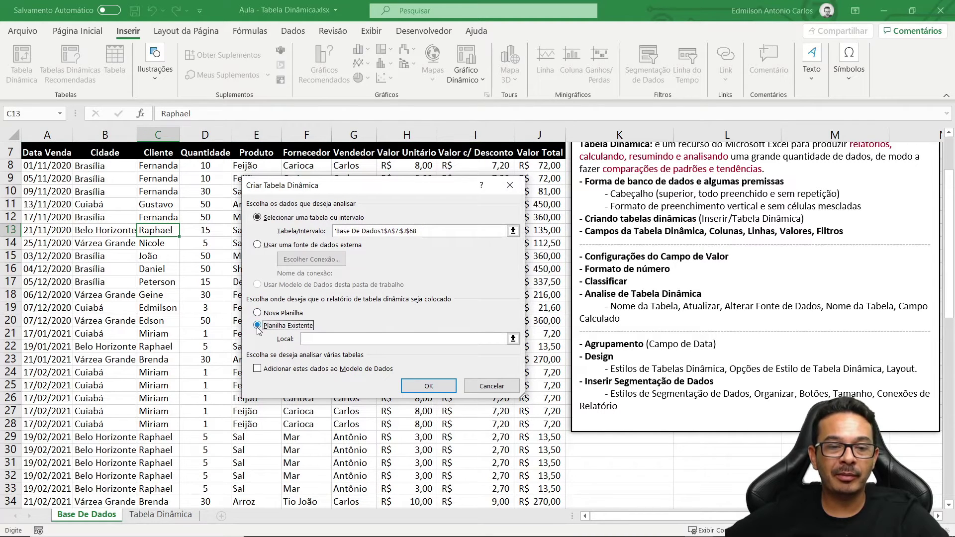
click(315, 339)
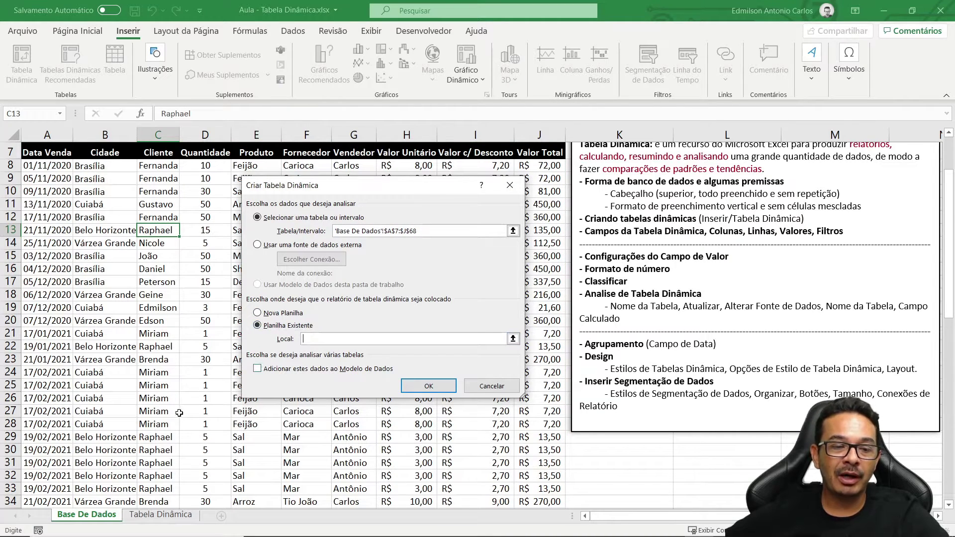
click(164, 515)
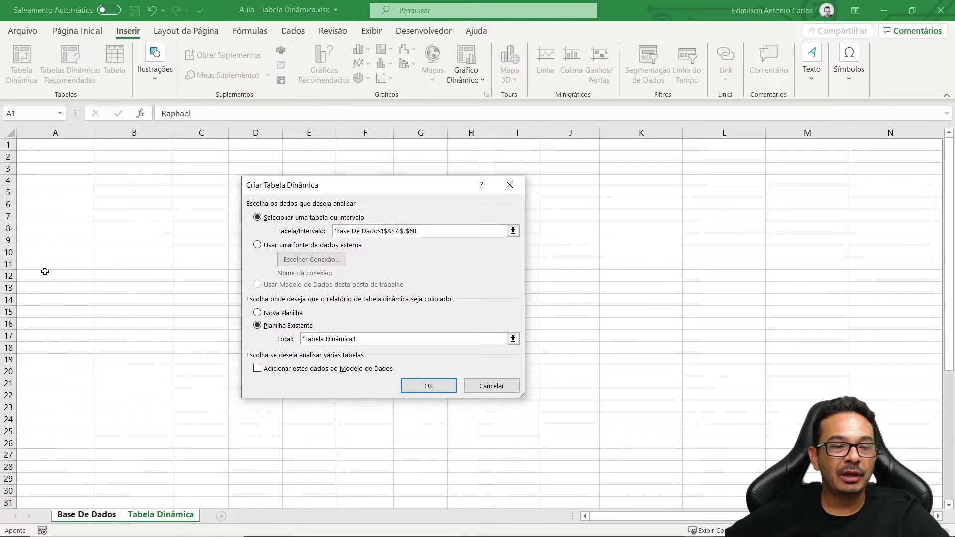
click(38, 253)
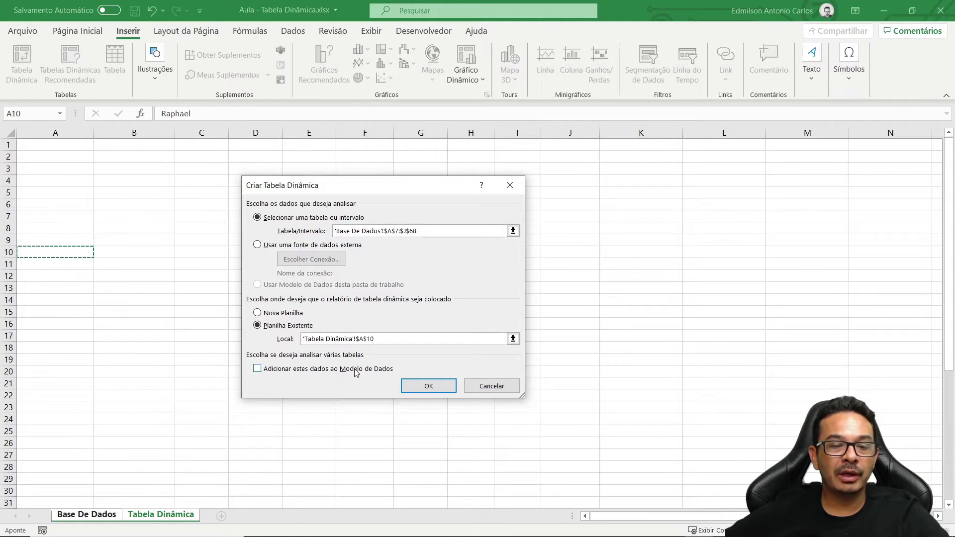
click(428, 387)
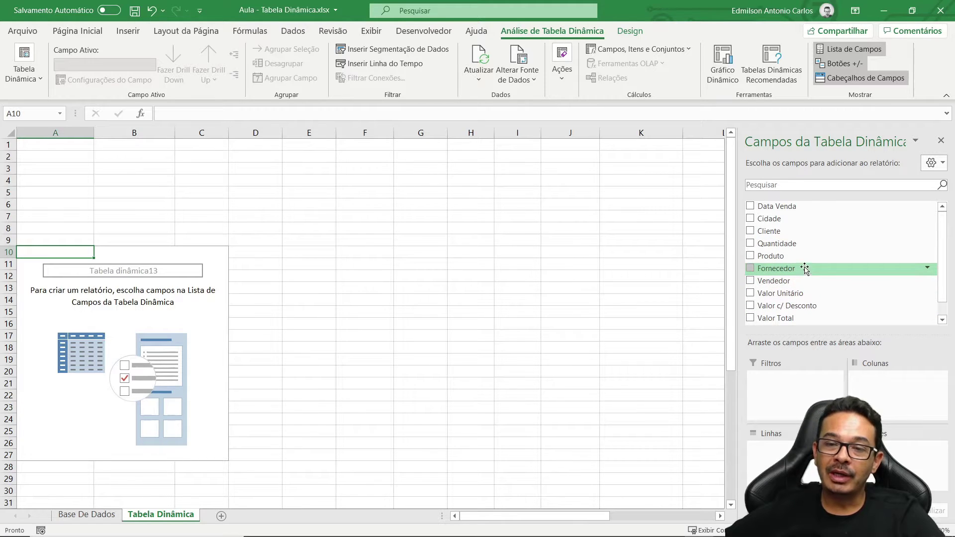
Step: Add the Cliente and Produto fields as rows of the PivotTable on the Tabela Dinâmica sheet
click(87, 514)
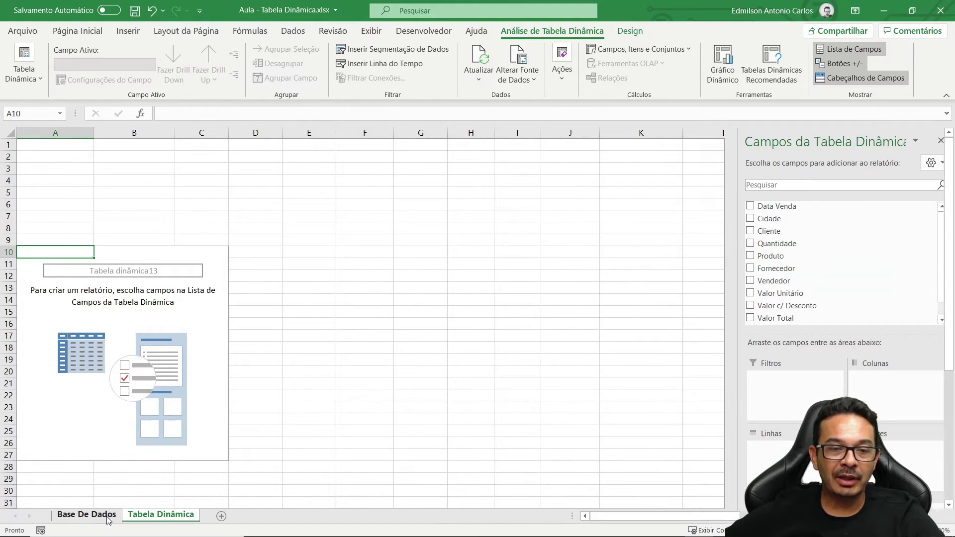
scroll(294, 283, up, 2)
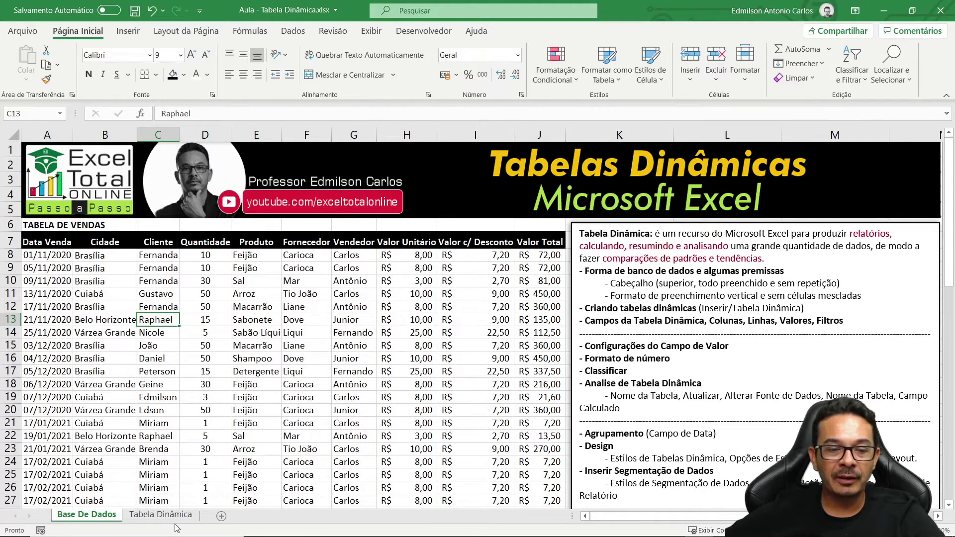
click(160, 515)
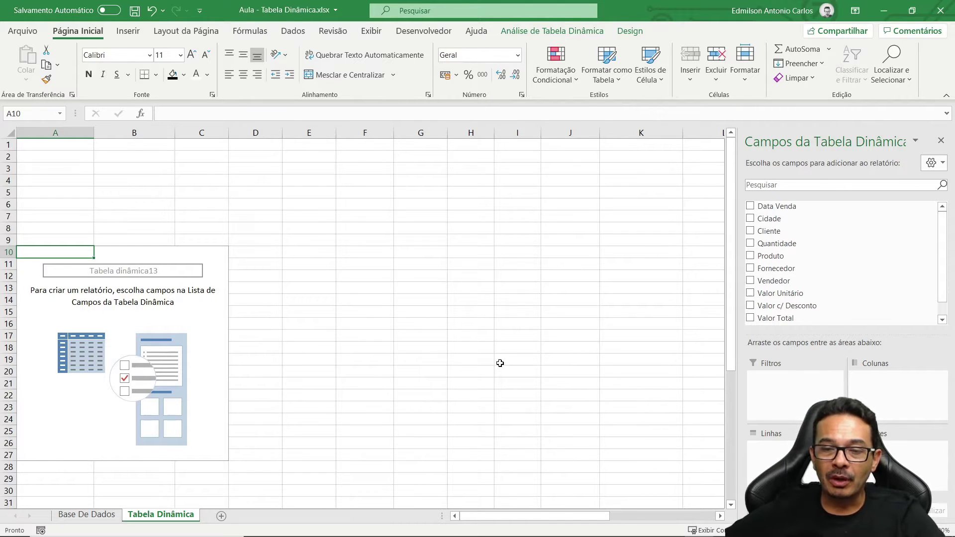
click(750, 231)
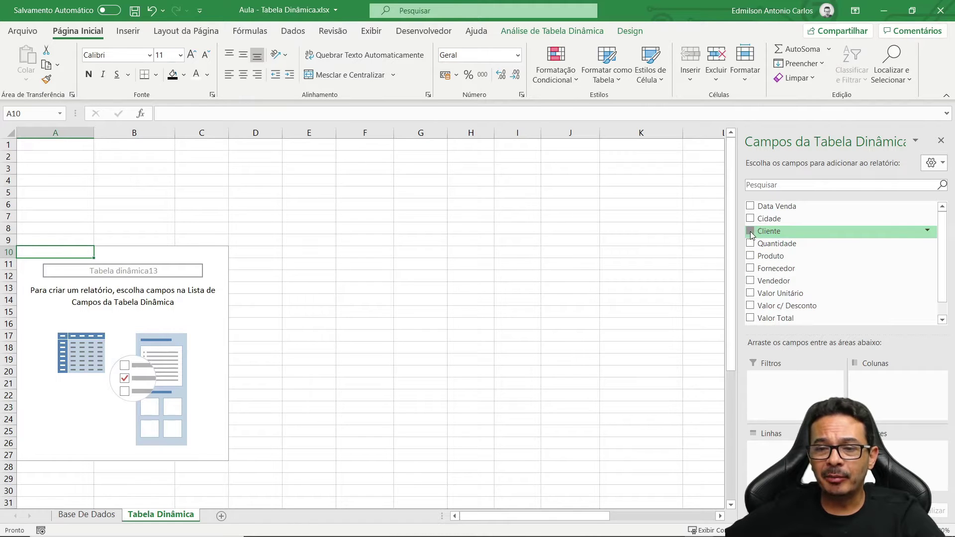
click(750, 256)
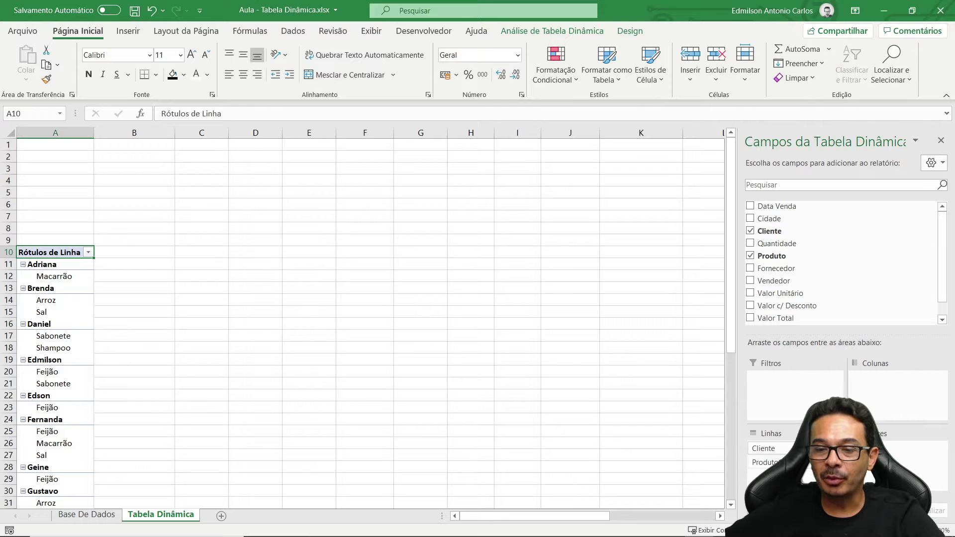
Step: Reorder the PivotTable's row fields so that Produto comes before Cliente
drag(774, 462, 878, 381)
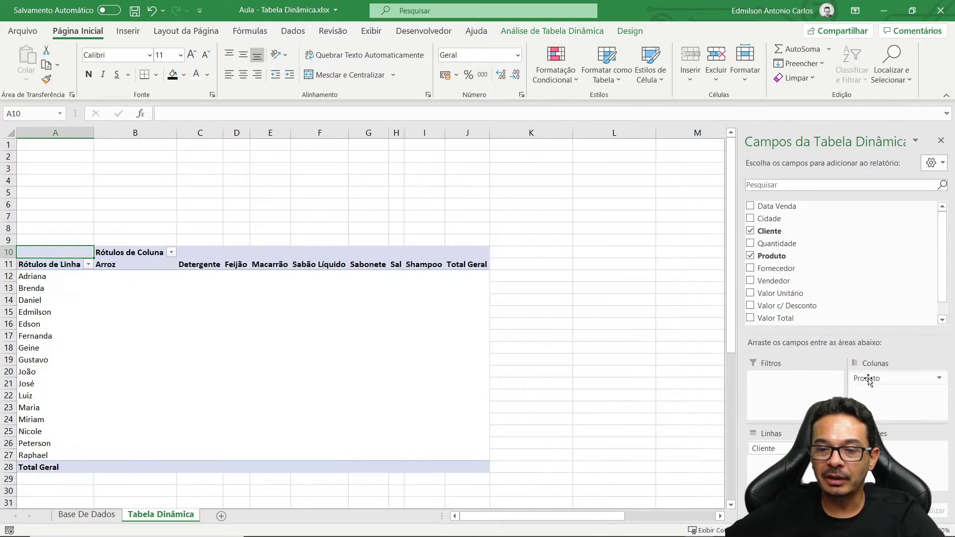
key(ctrl+z)
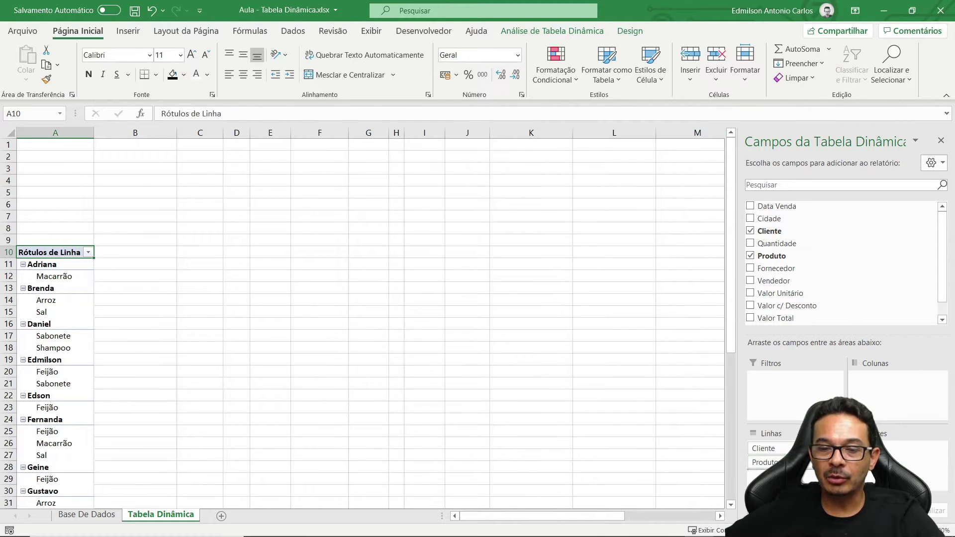
drag(771, 449, 791, 470)
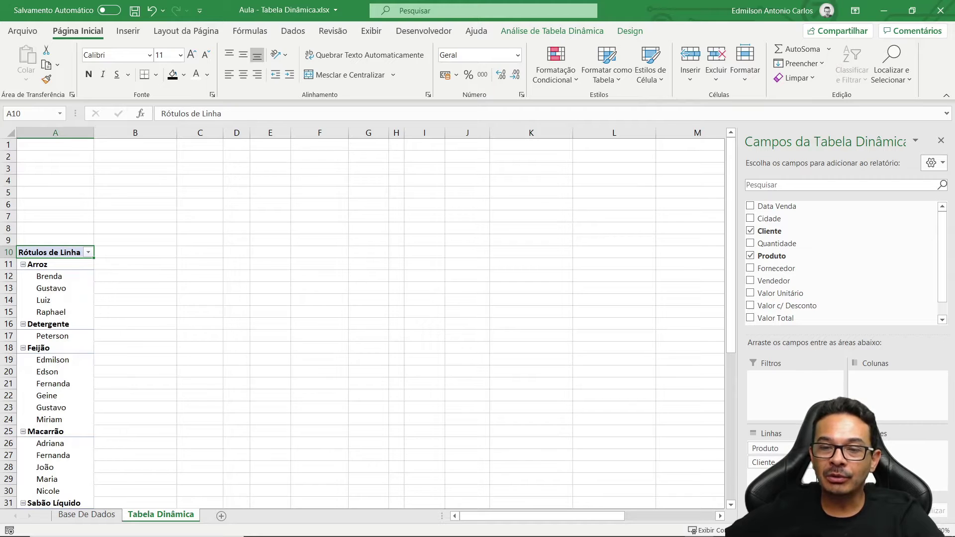
Step: Add Valor Total to the PivotTable's values and remove Cliente from its rows
click(751, 318)
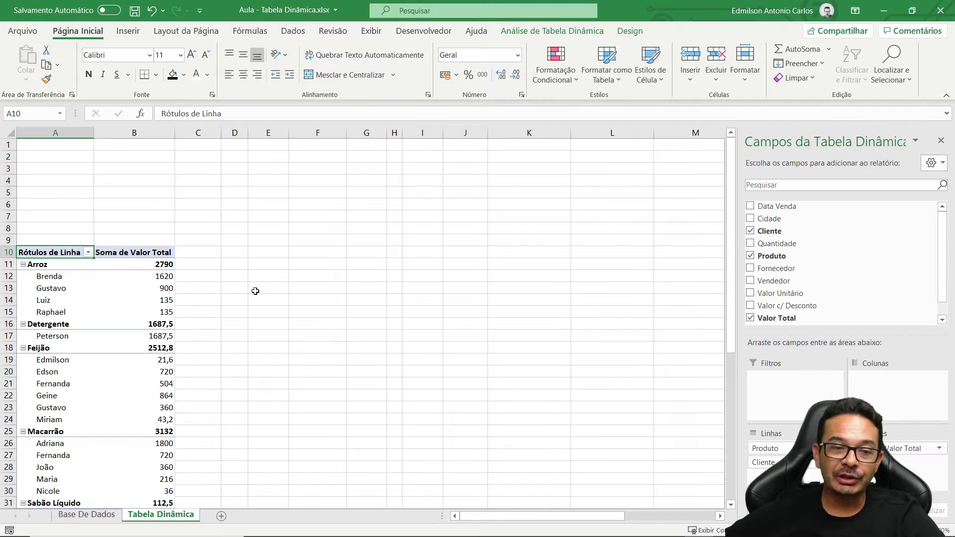
click(152, 266)
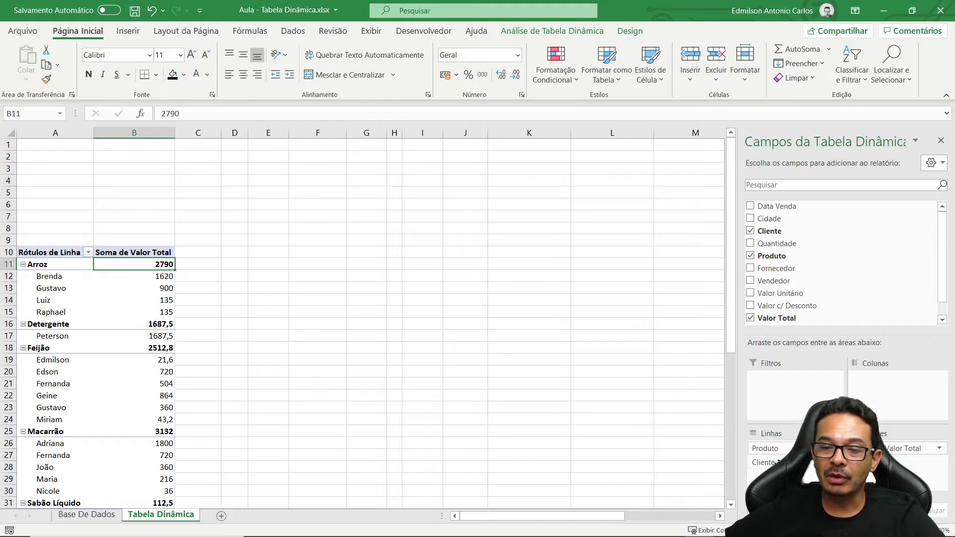
drag(769, 462, 633, 444)
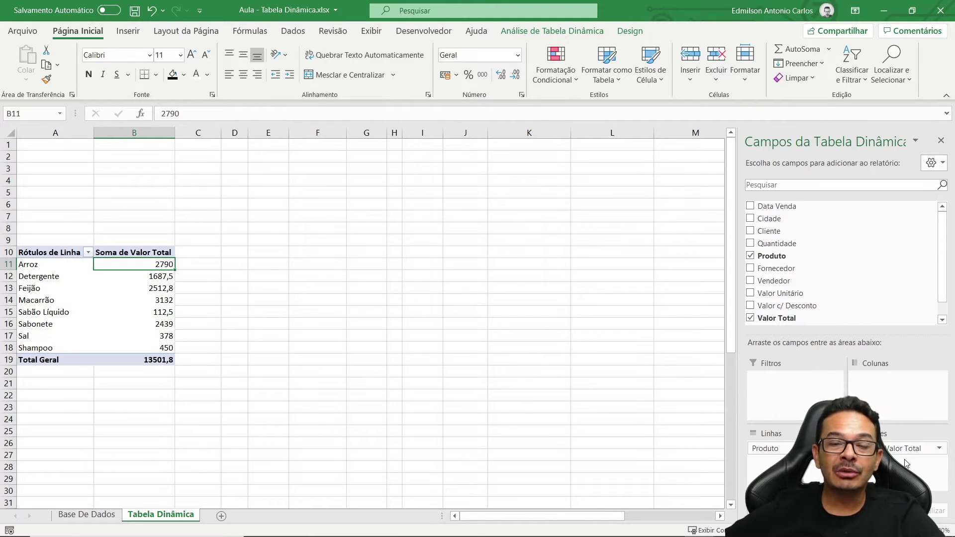
Step: Change the Valor Total value field to summarize by Contagem
click(932, 455)
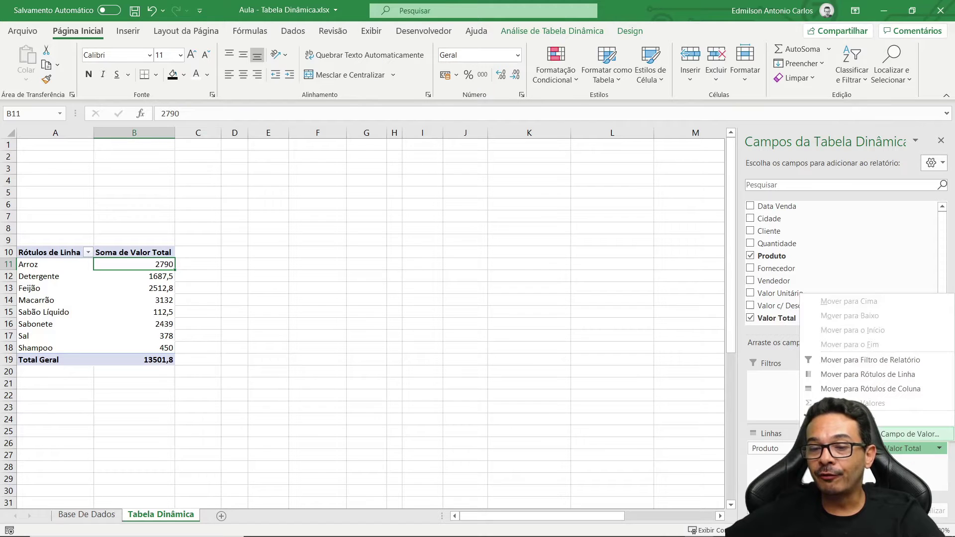
click(910, 434)
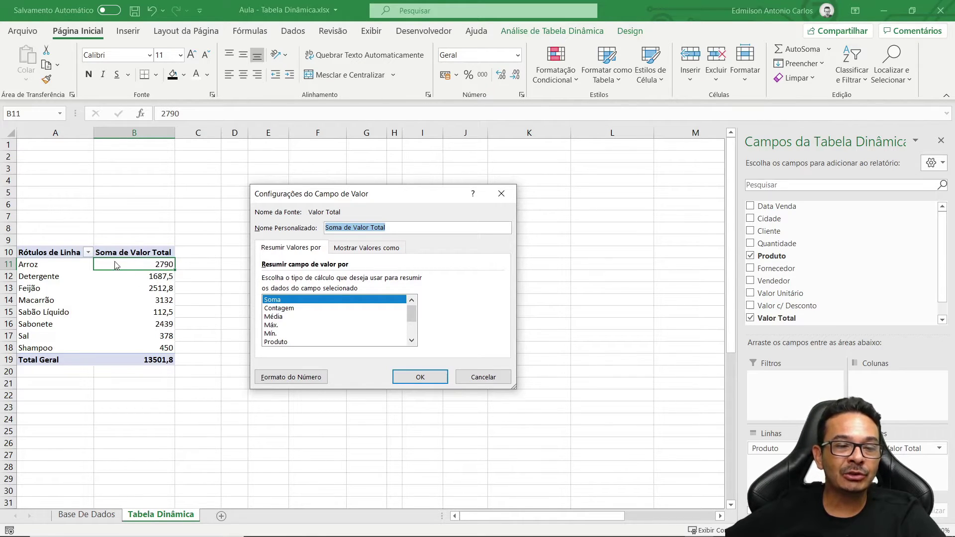
click(284, 309)
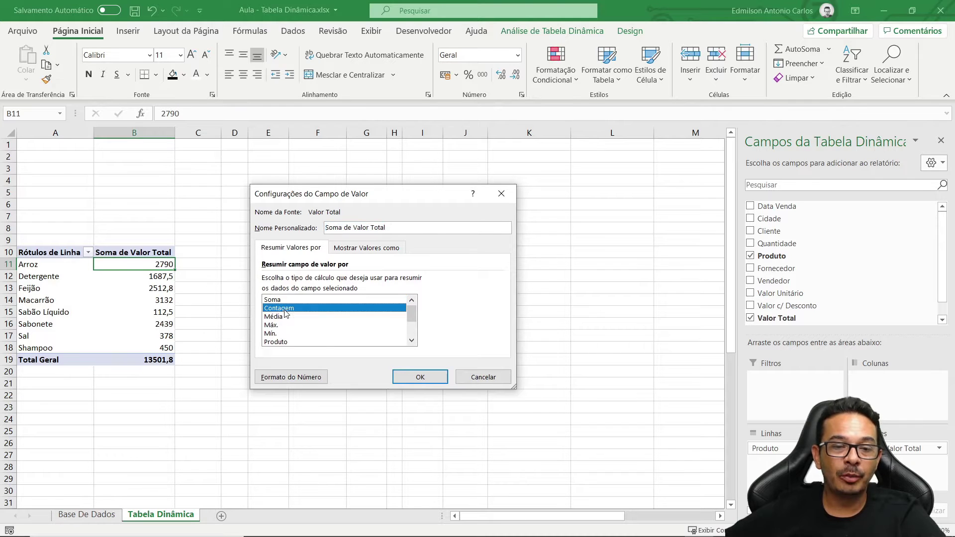
click(423, 379)
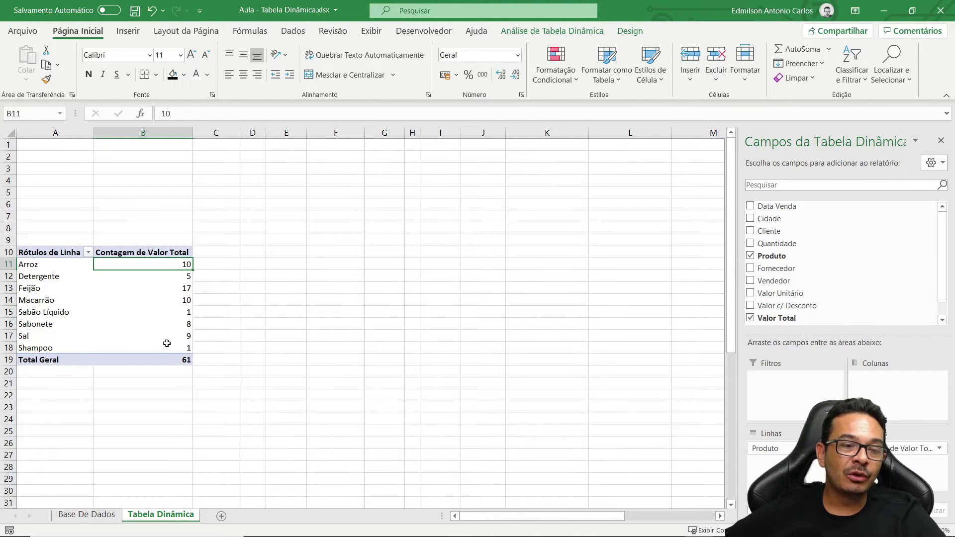
Step: Compare the PivotTable's Valor Total counts for Arroz and Shampoo with the product entries in the Base De Dados sales table
click(48, 267)
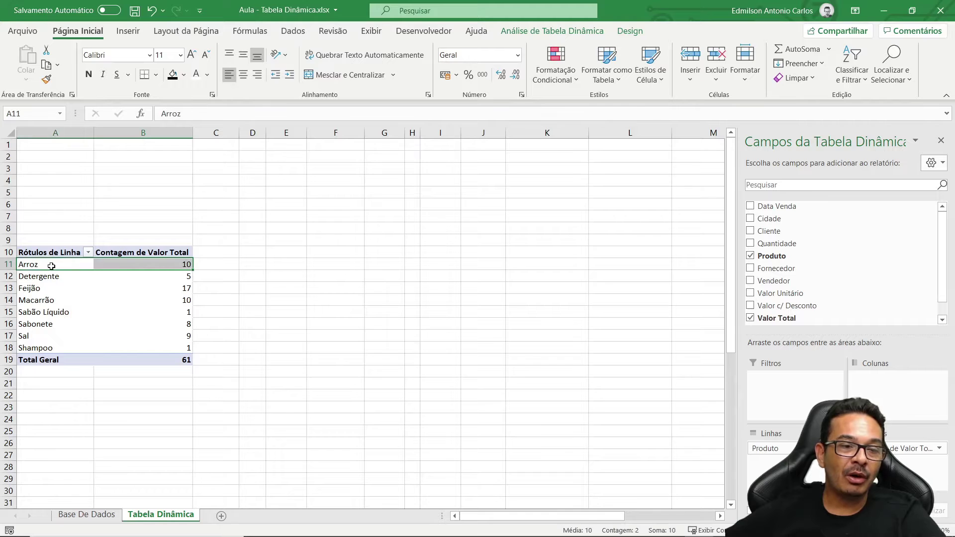
click(163, 266)
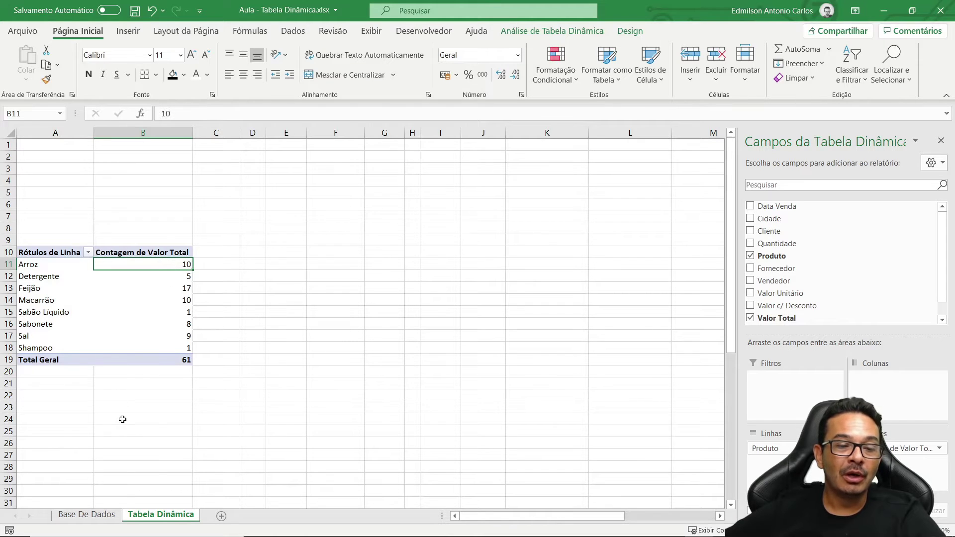
click(100, 518)
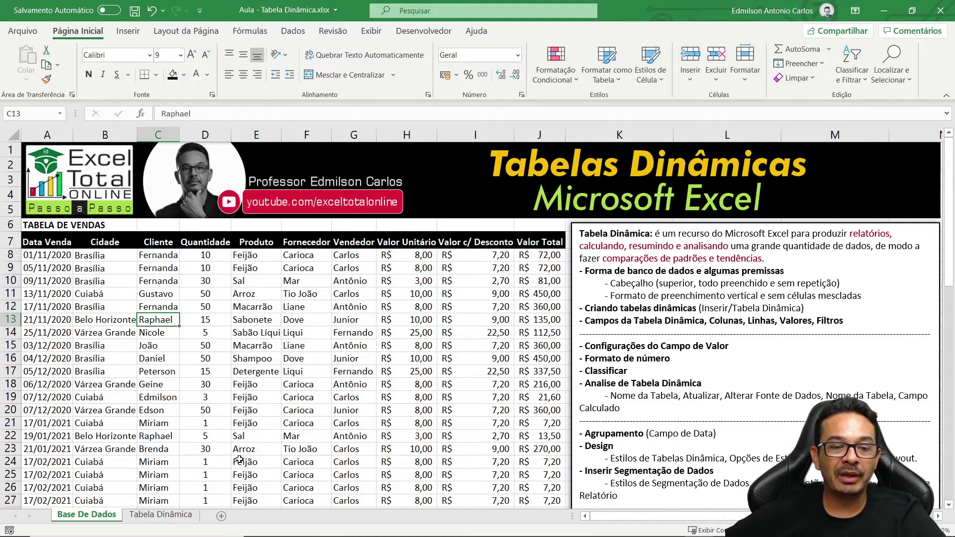
click(171, 516)
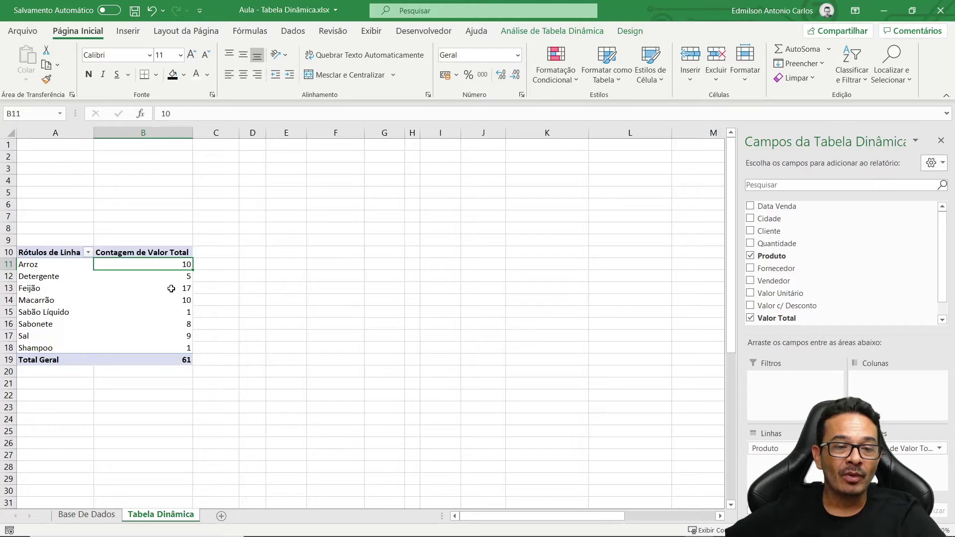
click(166, 351)
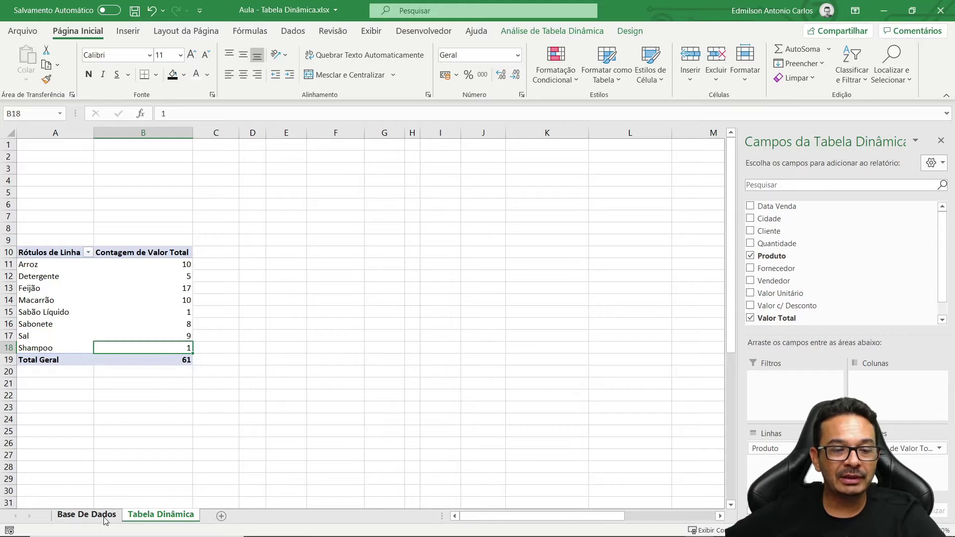
click(86, 514)
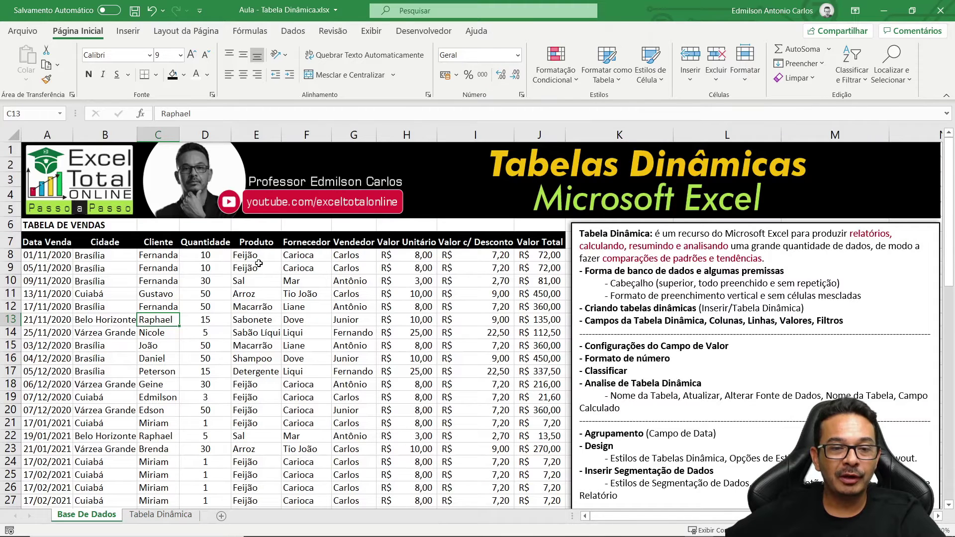
click(257, 359)
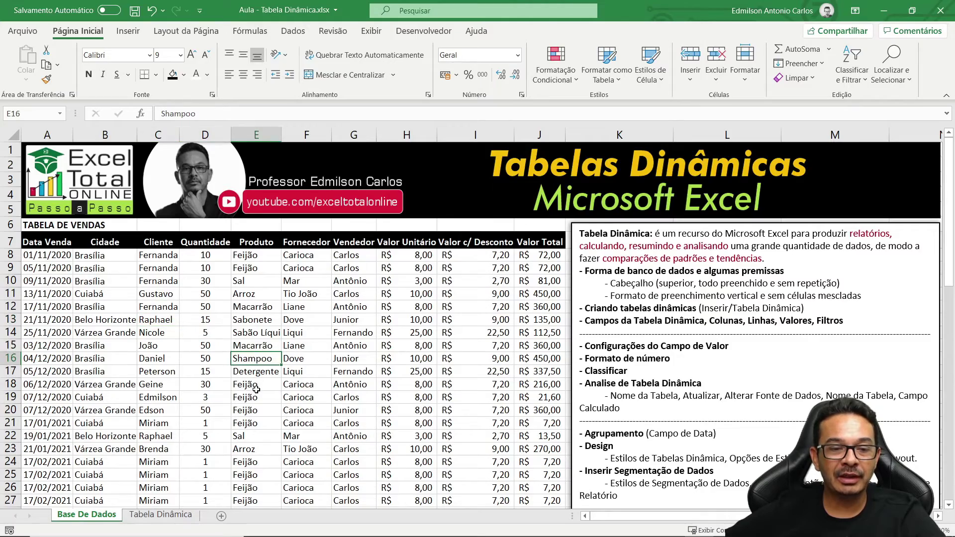
scroll(259, 400, down, 7)
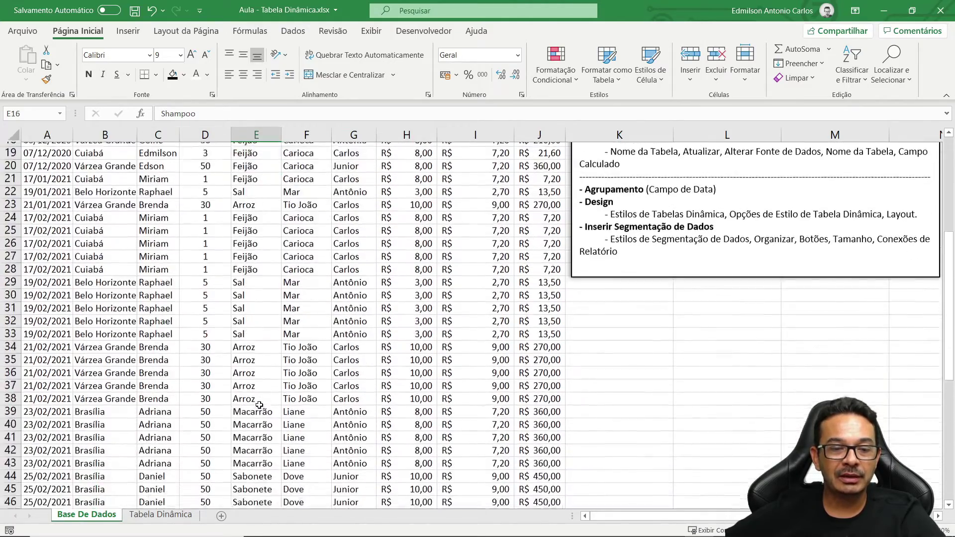
scroll(260, 405, down, 7)
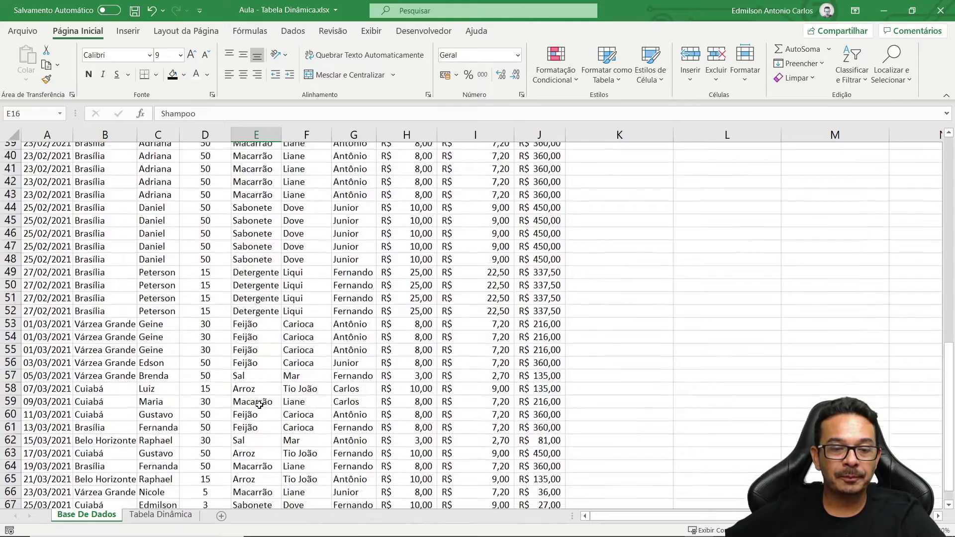
scroll(260, 406, up, 14)
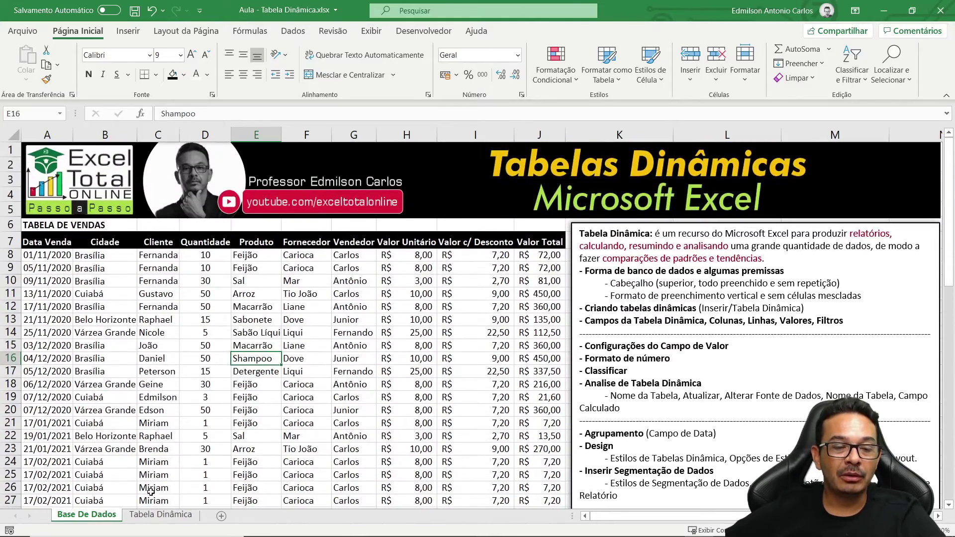
Step: Change the Valor Total value field of the PivotTable on the Tabela Dinâmica sheet from Contagem to Soma
click(160, 515)
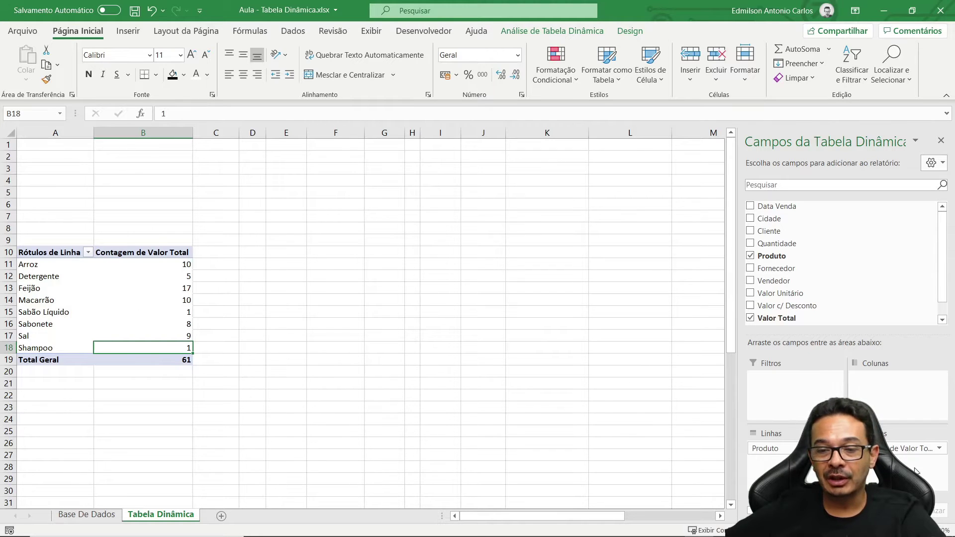
click(939, 448)
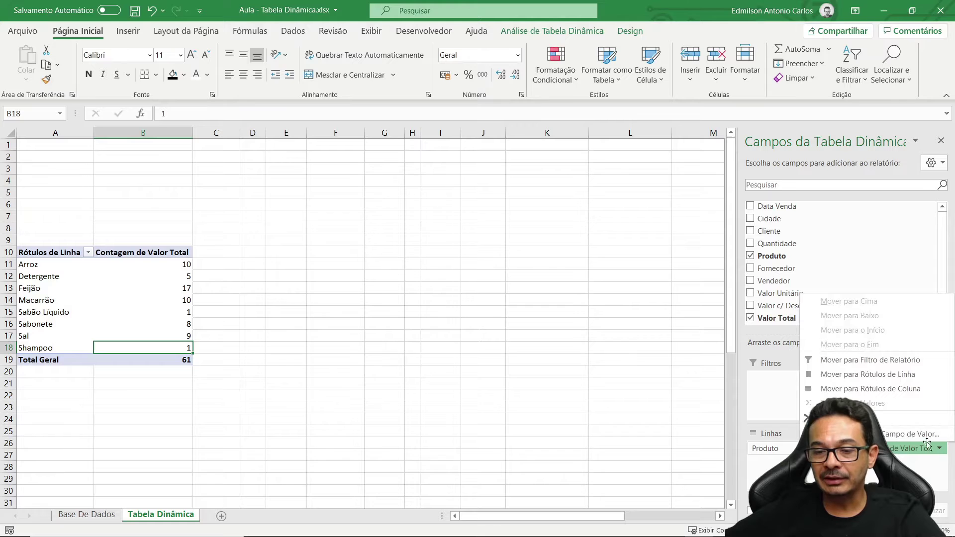
click(781, 436)
click(274, 300)
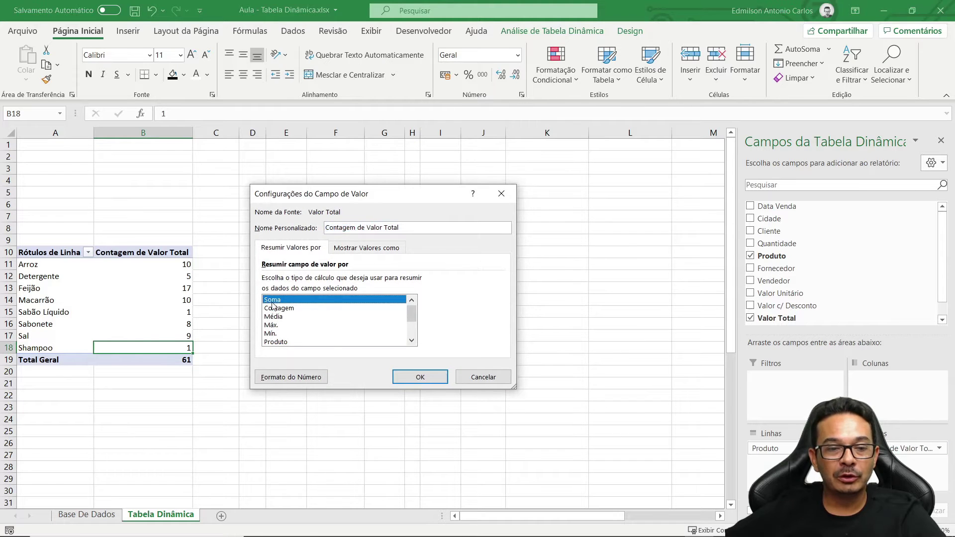
click(420, 377)
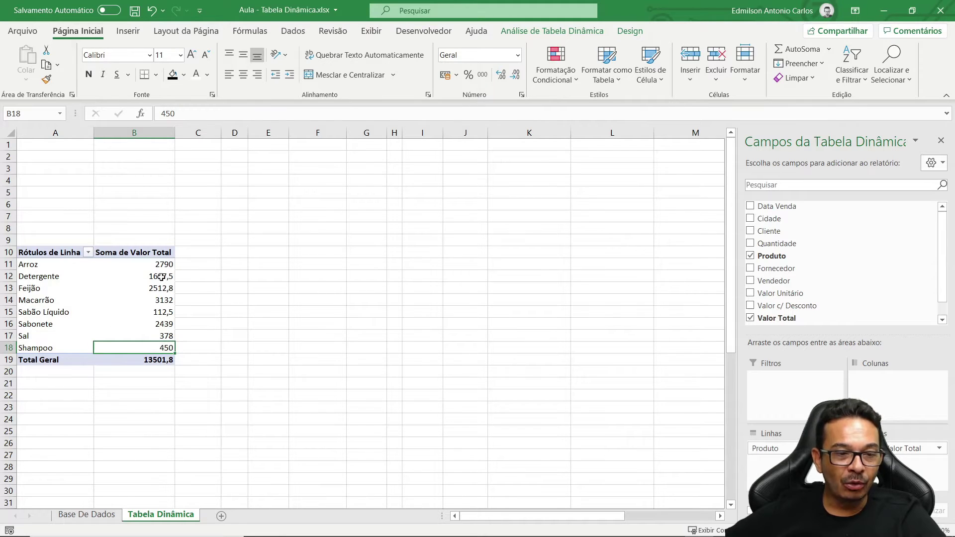
click(112, 264)
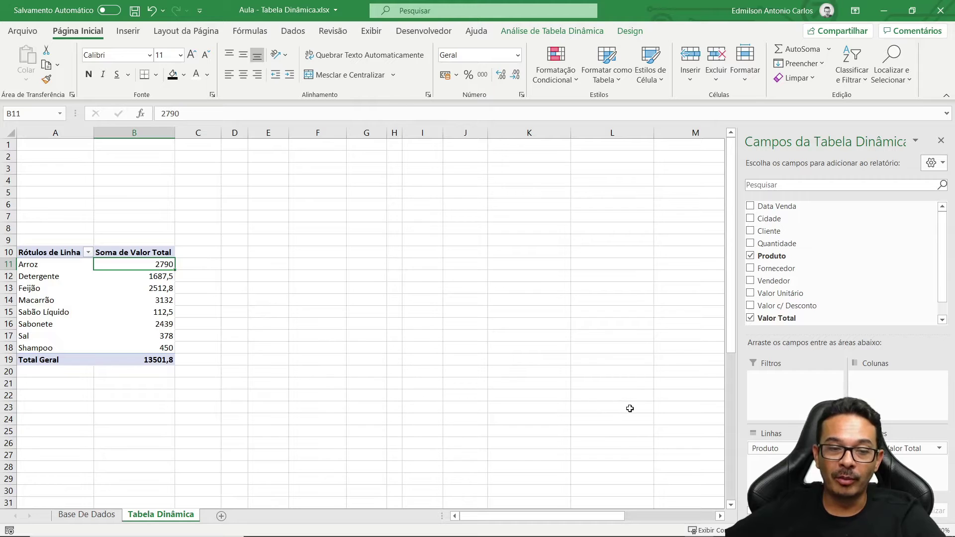
Step: Summarize the PivotTable's Valor Total value field by Média
click(940, 449)
click(890, 434)
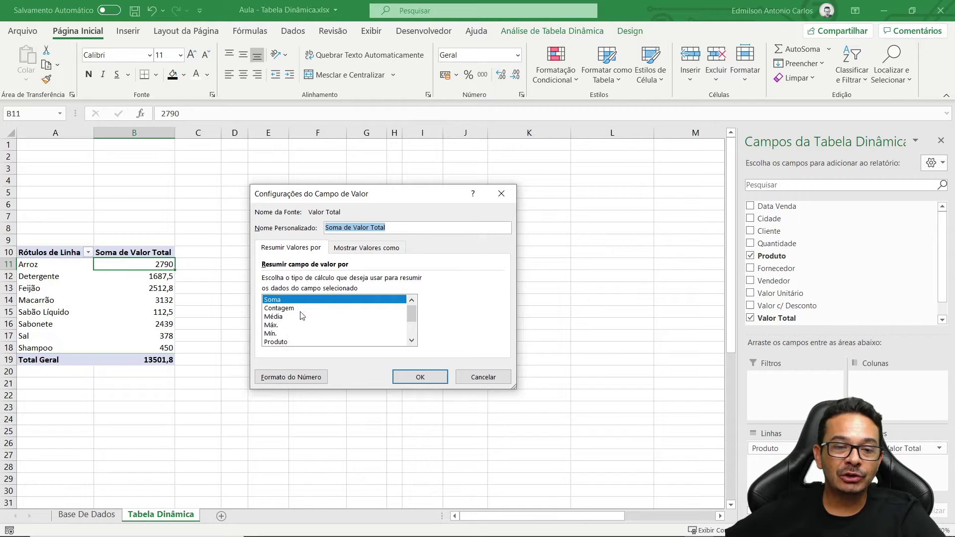
click(282, 317)
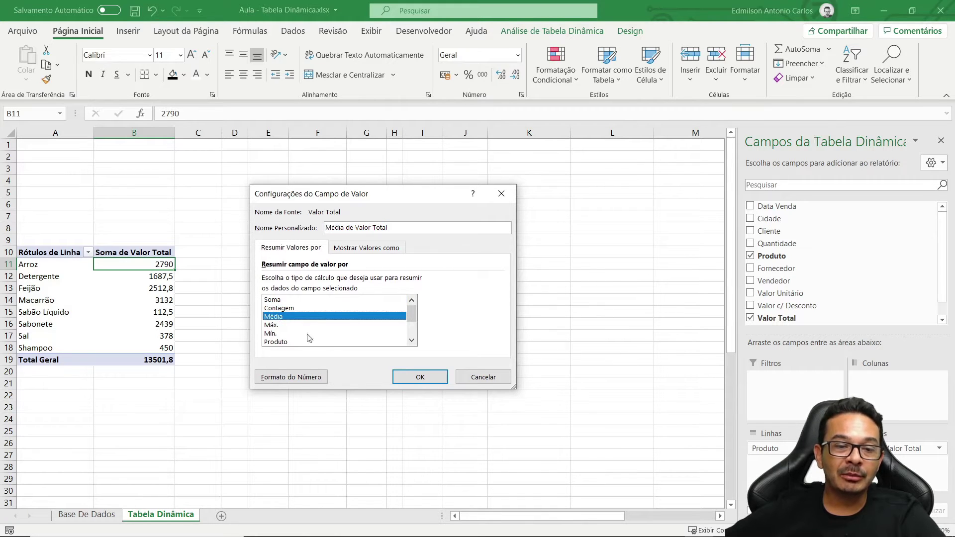
click(420, 377)
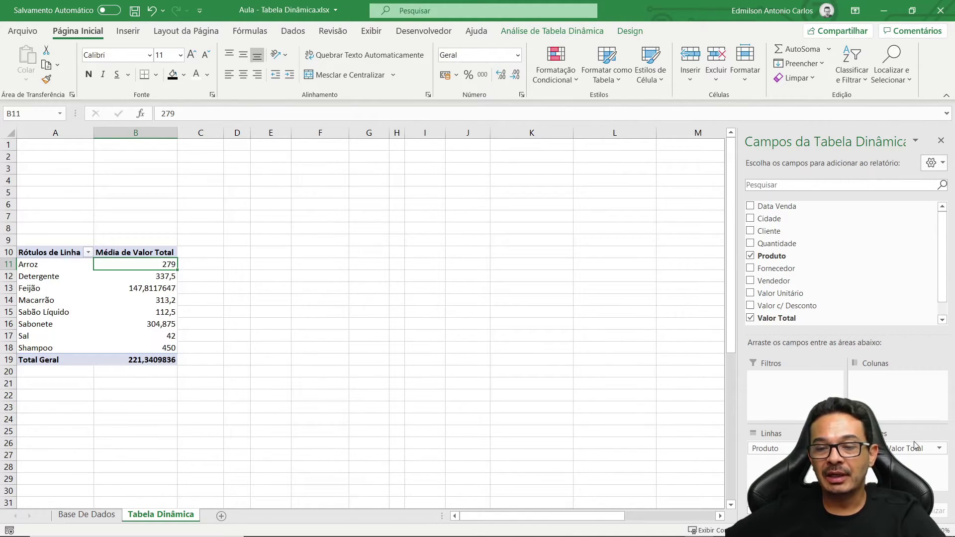
Step: Switch the Valor Total value field's calculation to Máx. to get each product's highest sale
click(938, 449)
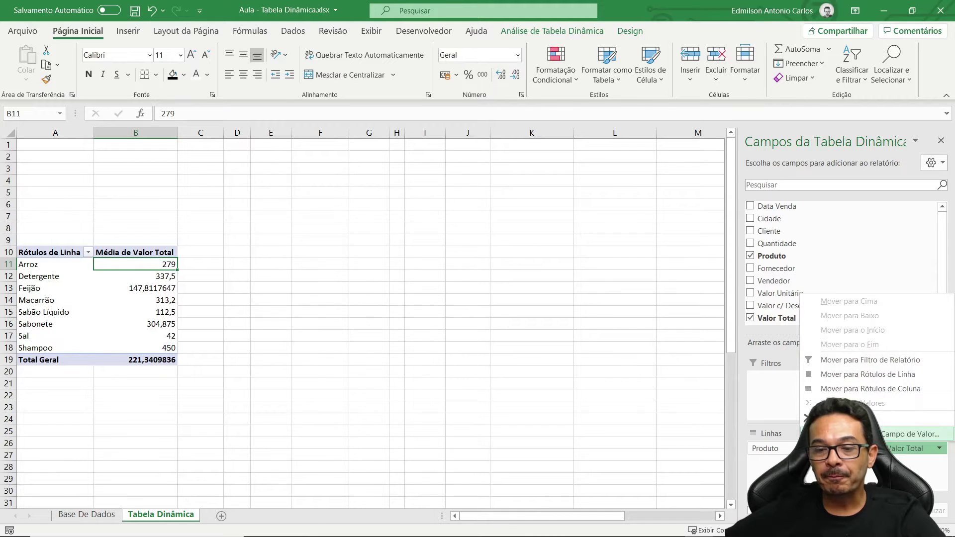
click(910, 434)
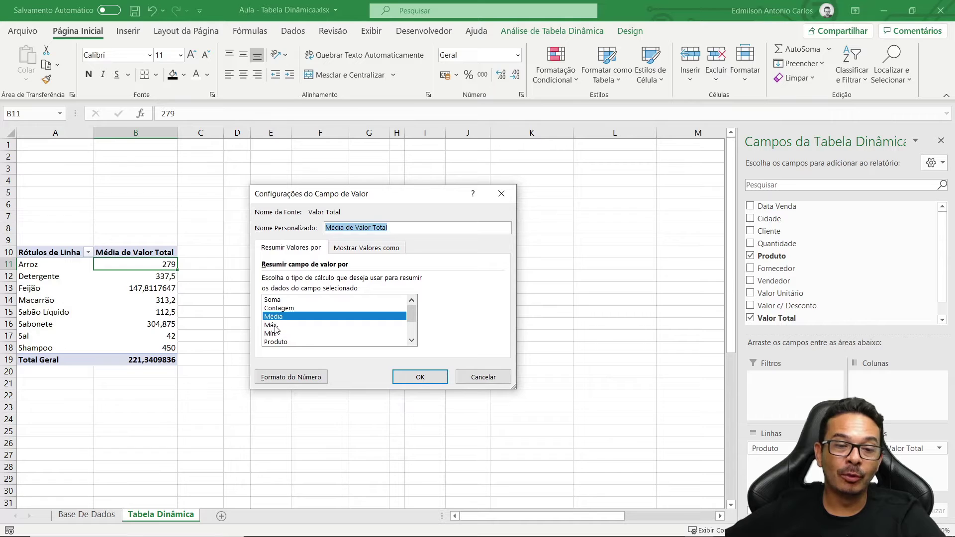
click(274, 325)
click(420, 377)
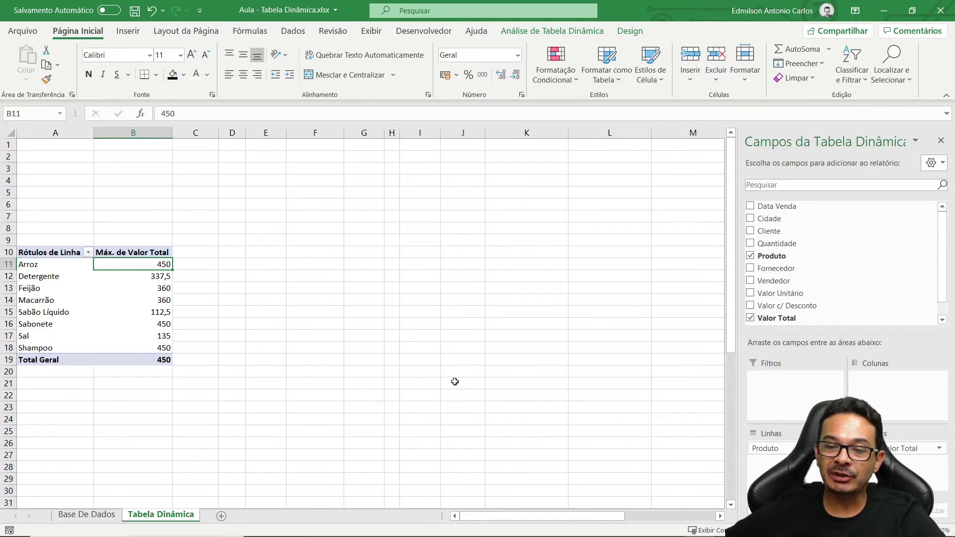
Step: Set the Valor Total value field to summarize by Mín. for each product
click(939, 448)
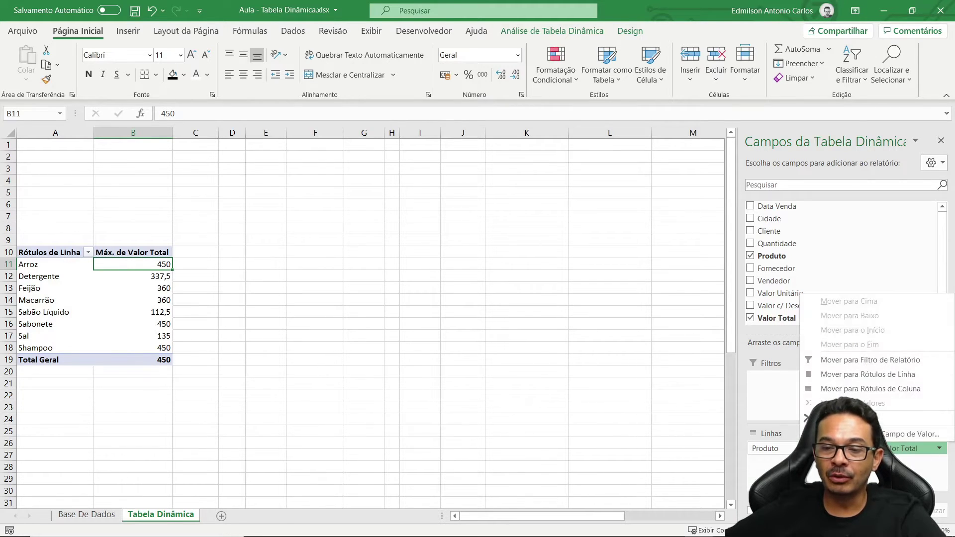
click(896, 434)
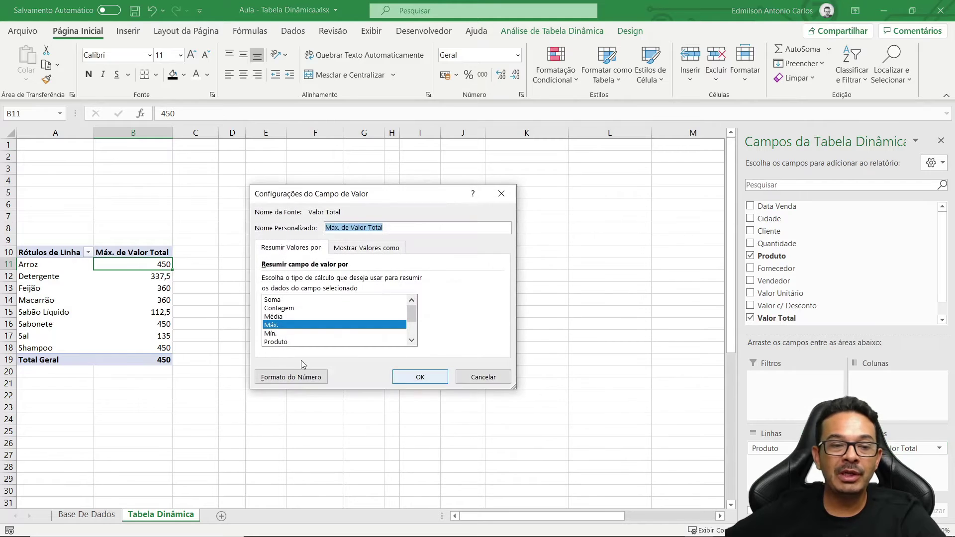
click(273, 334)
click(431, 381)
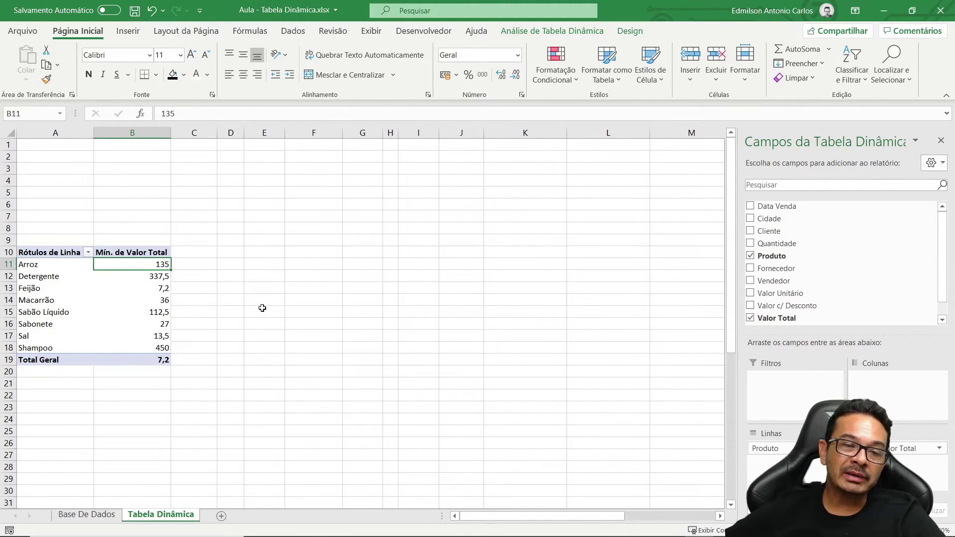
Step: Set the PivotTable's Valor Total value field back to summarizing by Soma
click(923, 450)
click(846, 436)
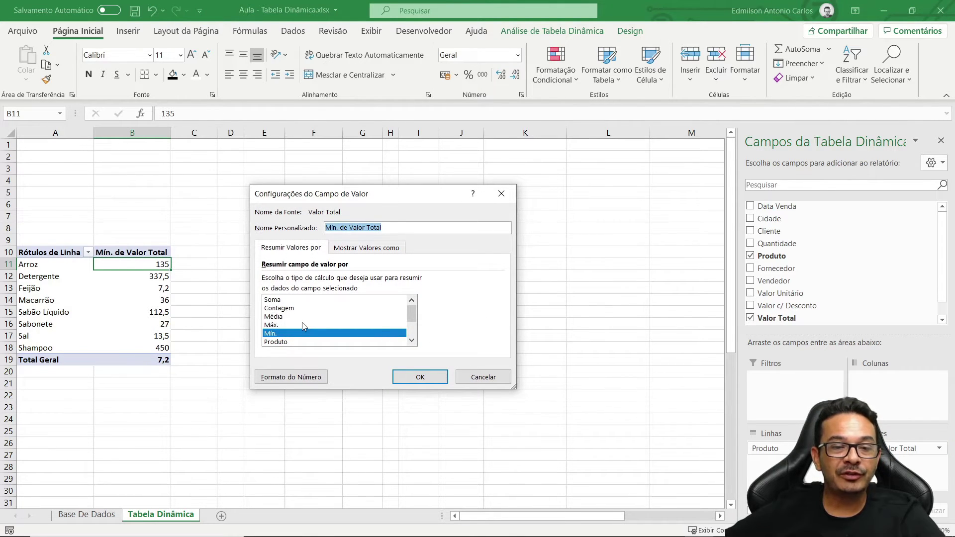
click(281, 300)
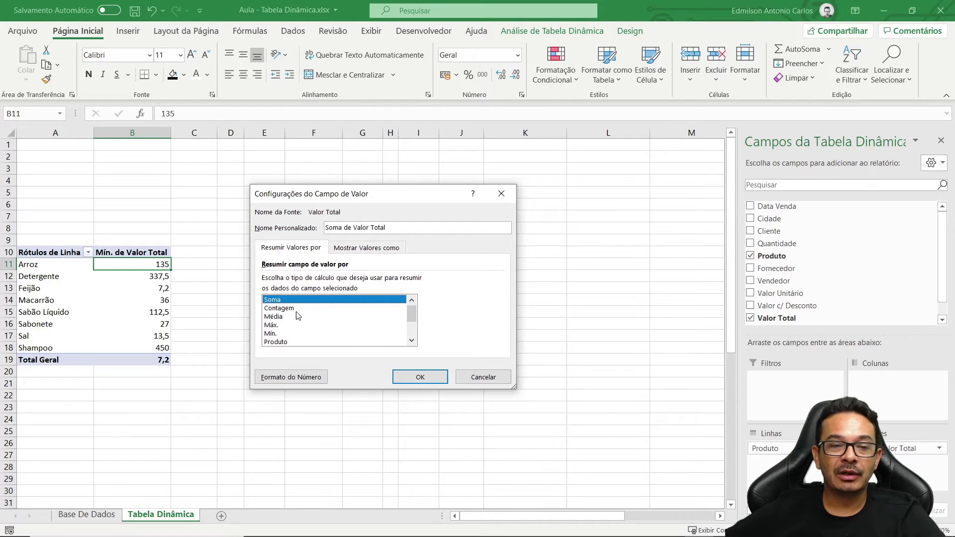
click(422, 377)
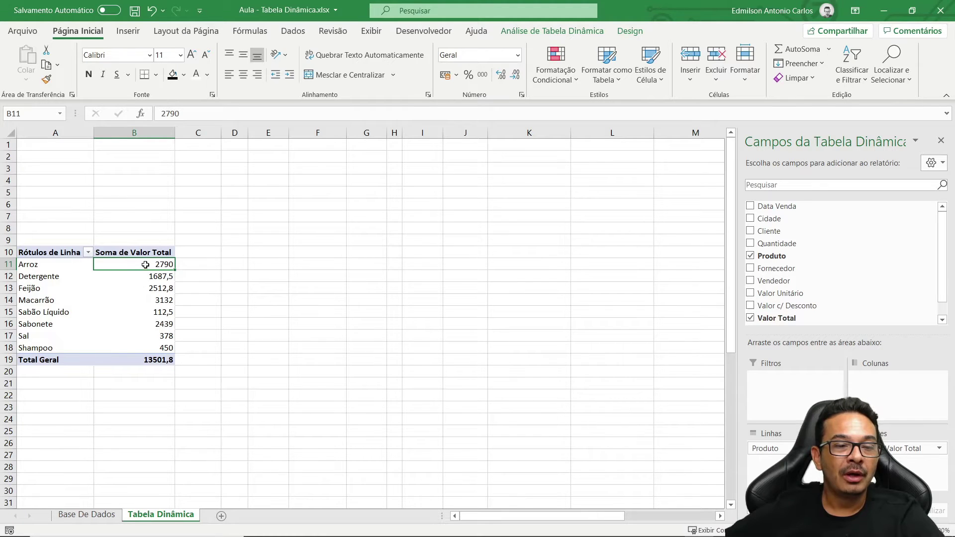
Step: Apply the Contábil number format with two decimal places and the R$ symbol to the PivotTable's Soma de Valor Total values
right_click(139, 290)
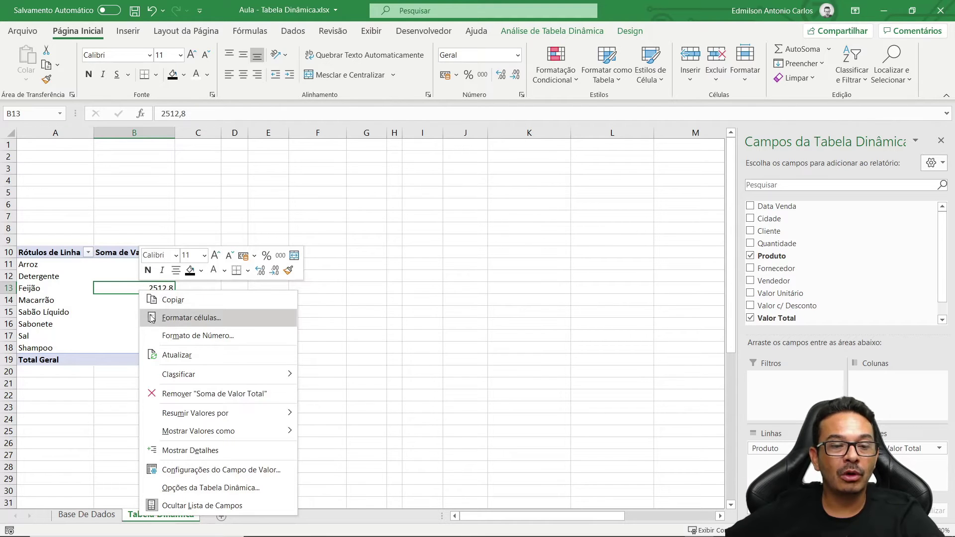
click(175, 338)
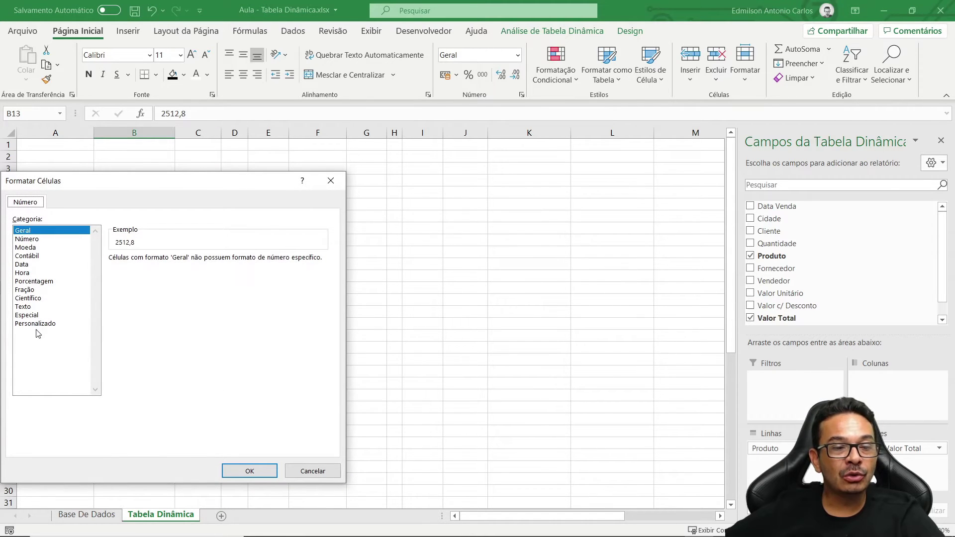
click(41, 256)
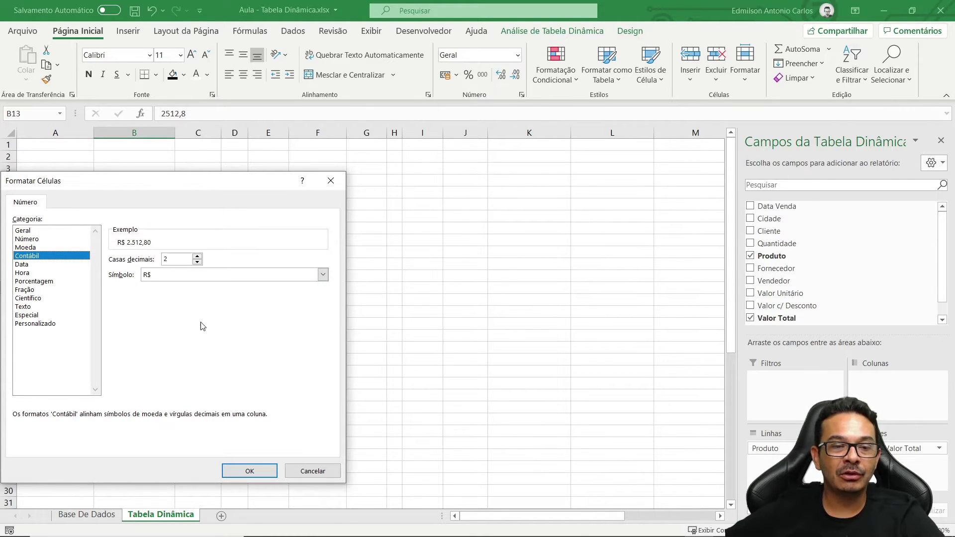
click(166, 276)
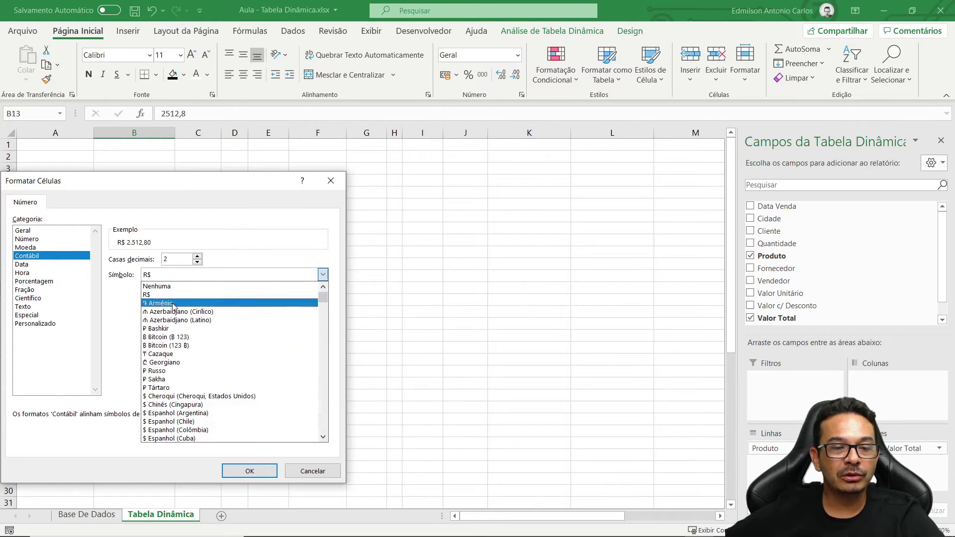
click(142, 277)
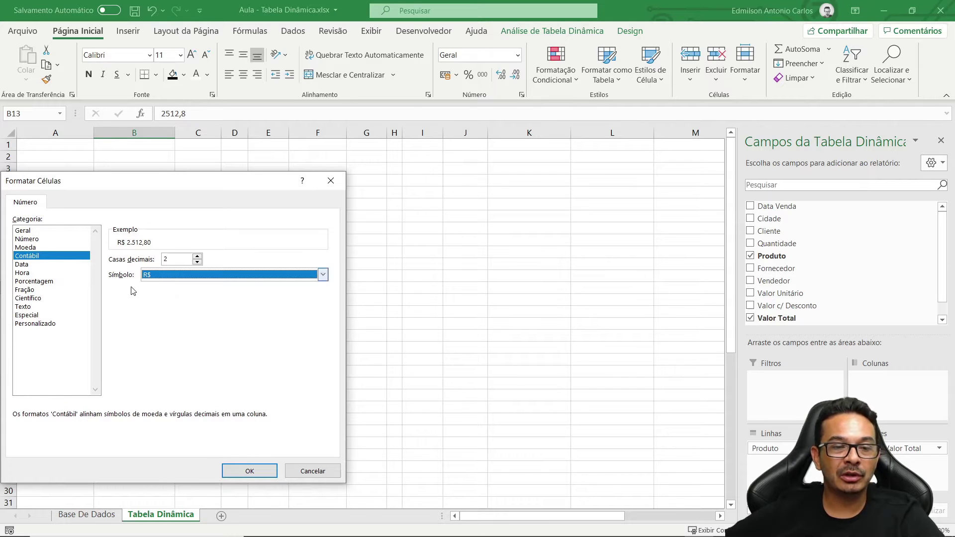
click(250, 472)
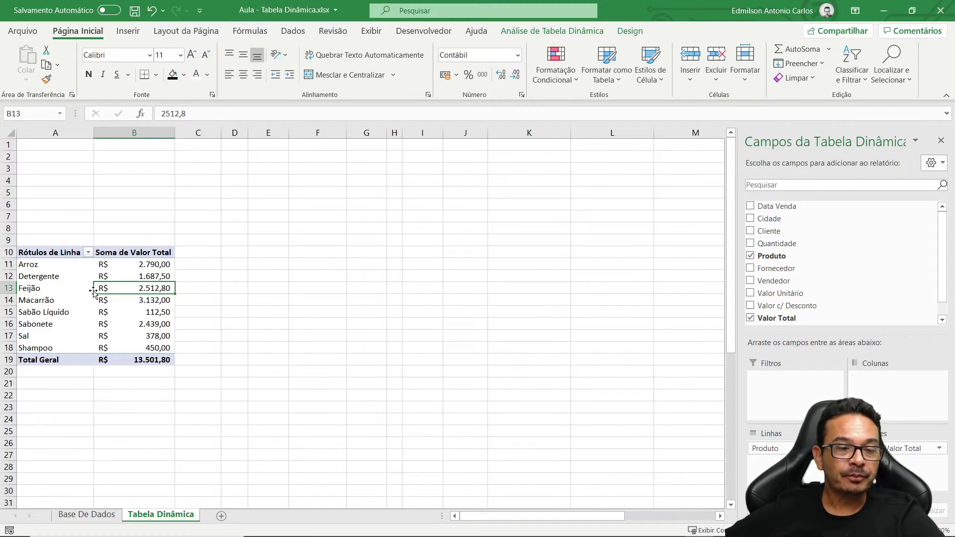
Step: Sort the PivotTable's product row labels in descending order, from Z to A
click(42, 278)
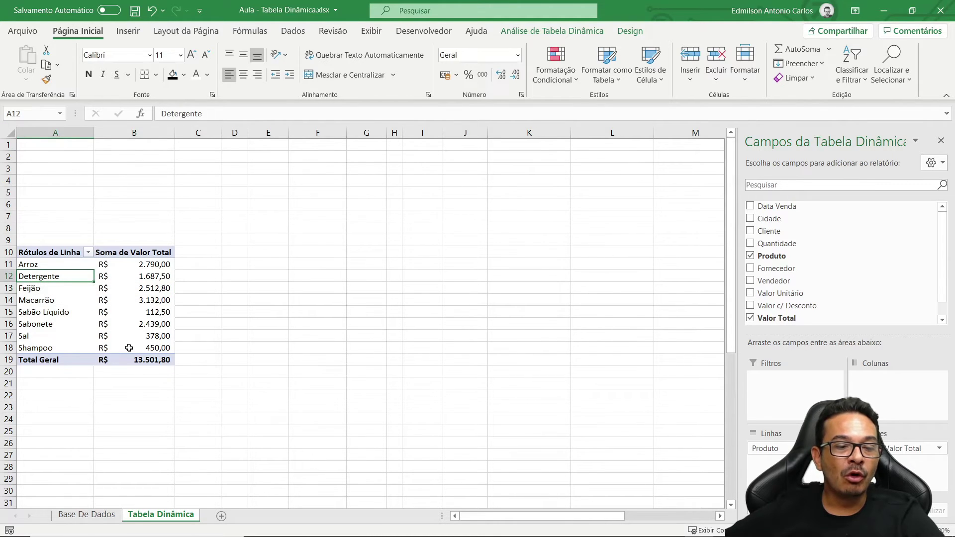
click(98, 516)
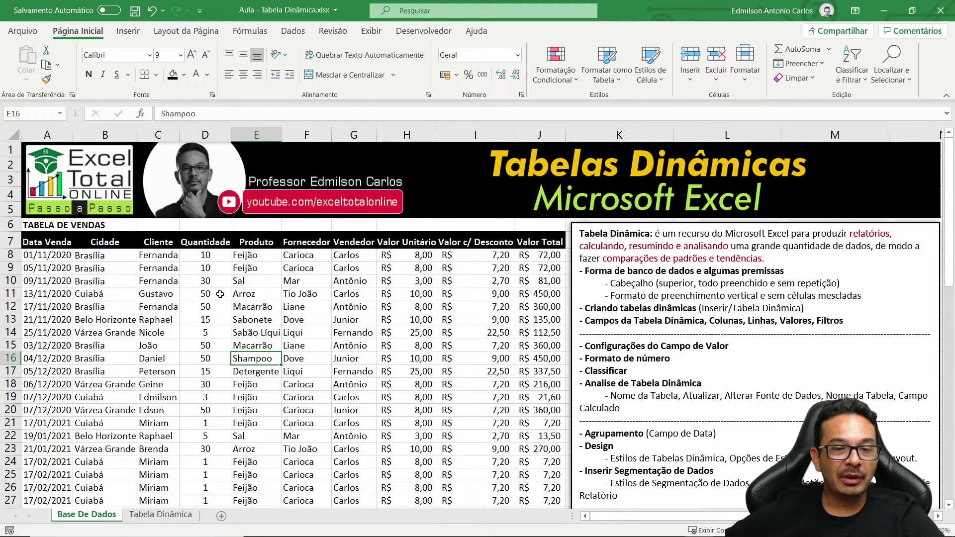
click(159, 515)
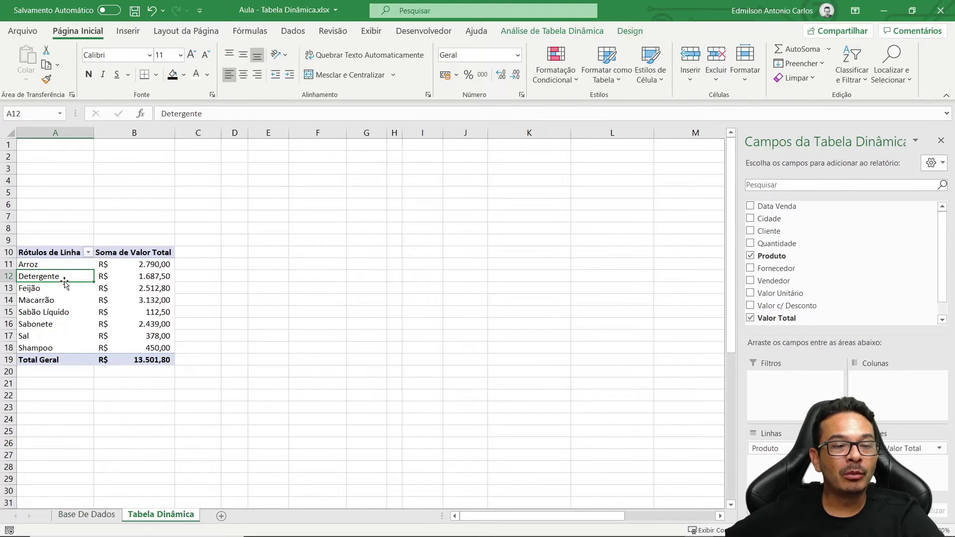
right_click(49, 277)
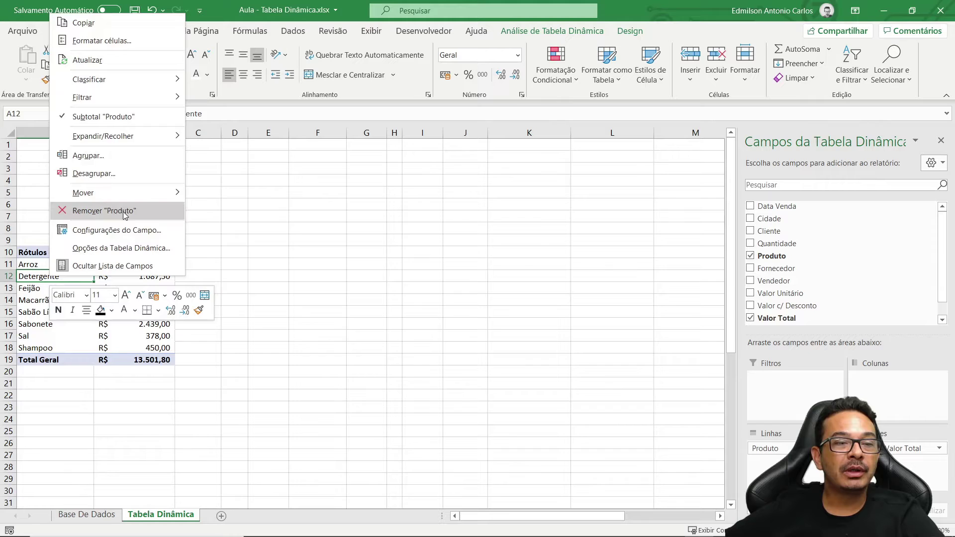
mouse_move(126, 82)
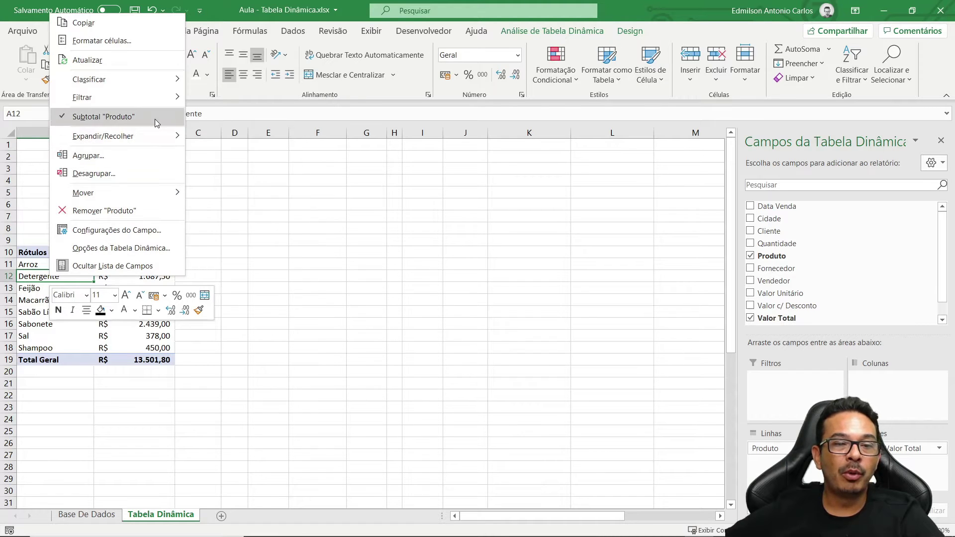
mouse_move(155, 73)
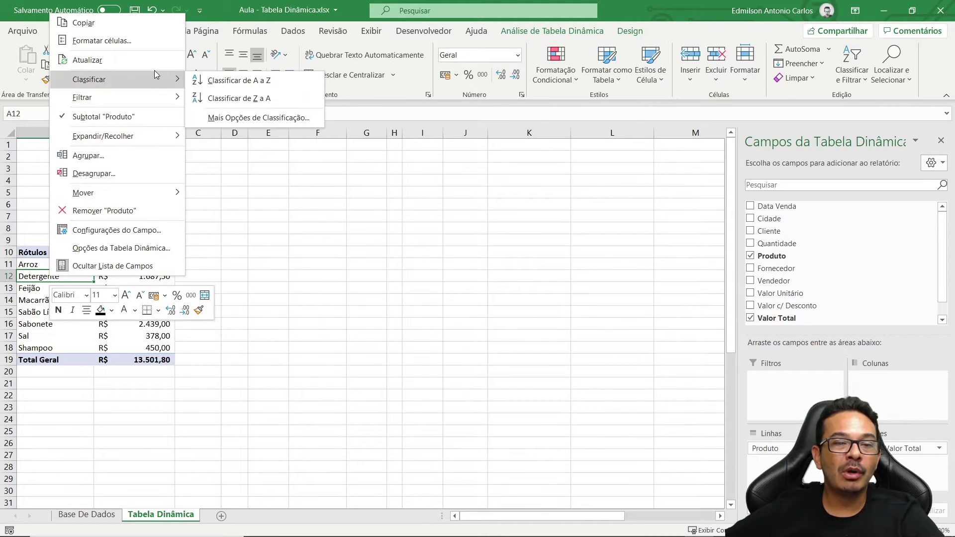
click(217, 101)
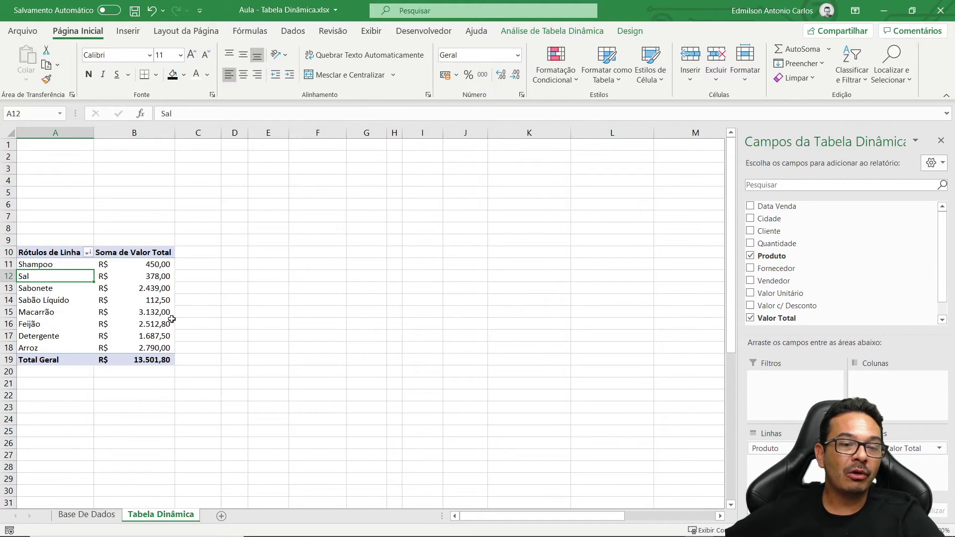
Step: Sort the PivotTable's products by Soma de Valor Total from largest to smallest
mouse_move(154, 305)
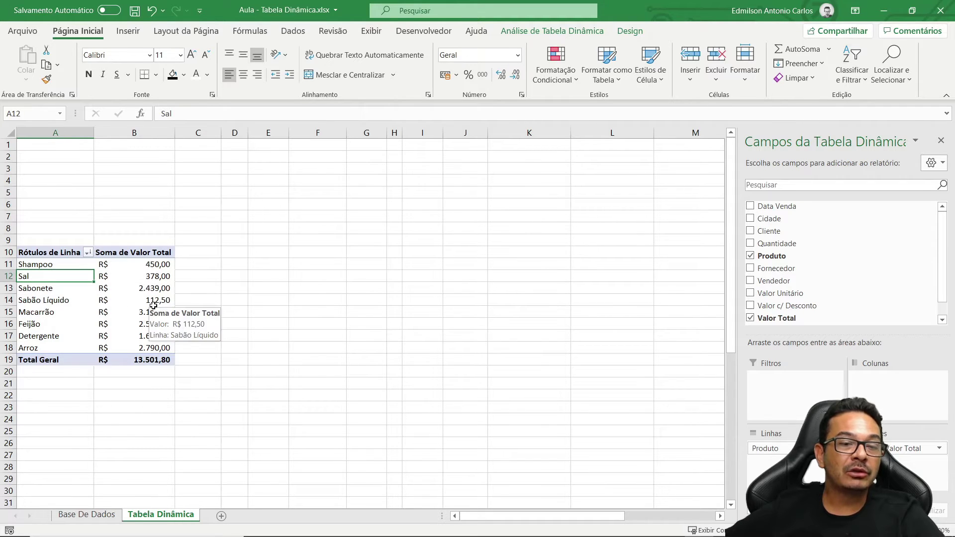
click(134, 287)
right_click(135, 288)
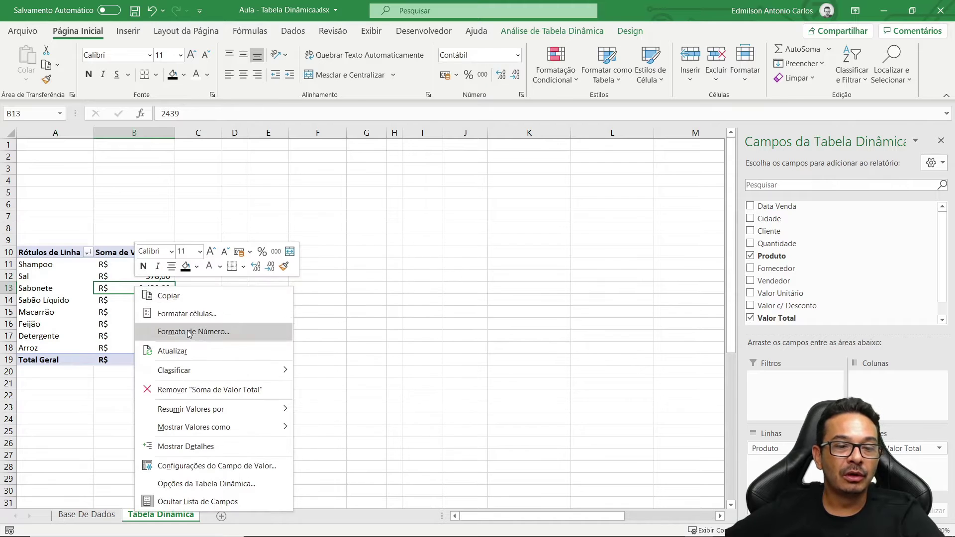
mouse_move(202, 369)
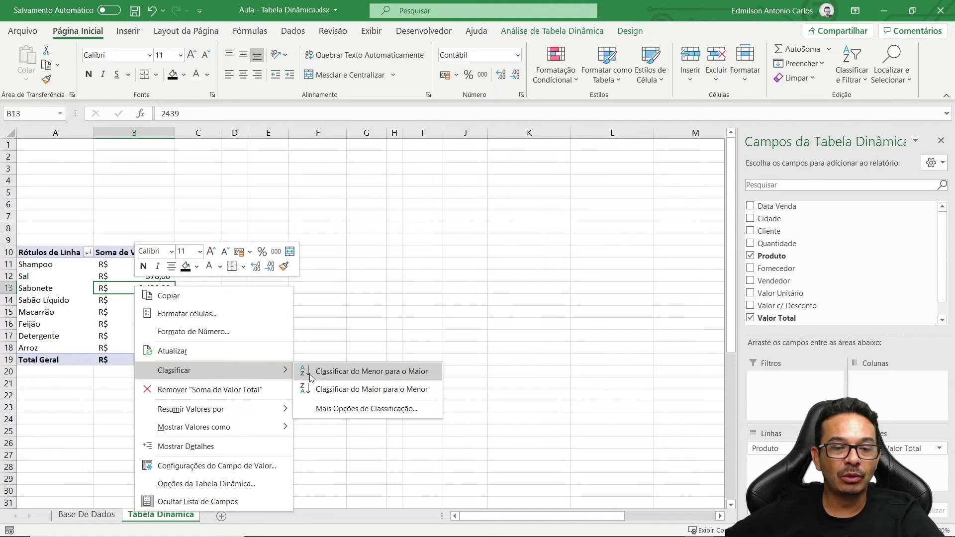
click(329, 389)
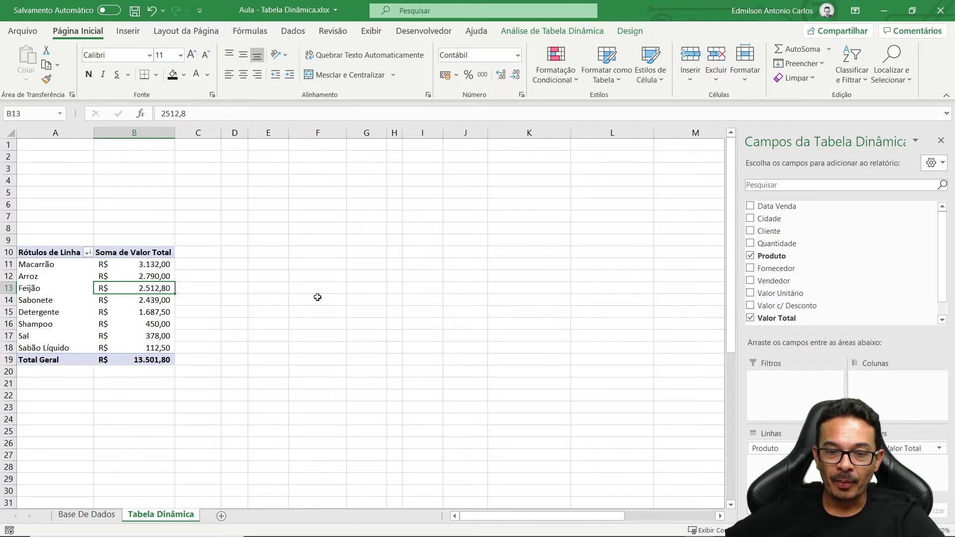
click(275, 290)
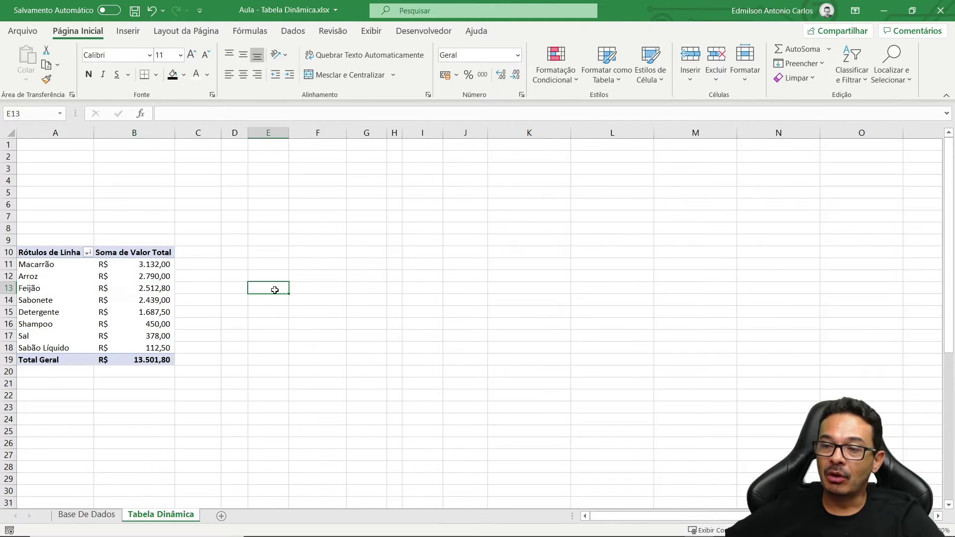
Step: Rename the product PivotTable as Tab.Prod and check that it carries the new name
click(121, 302)
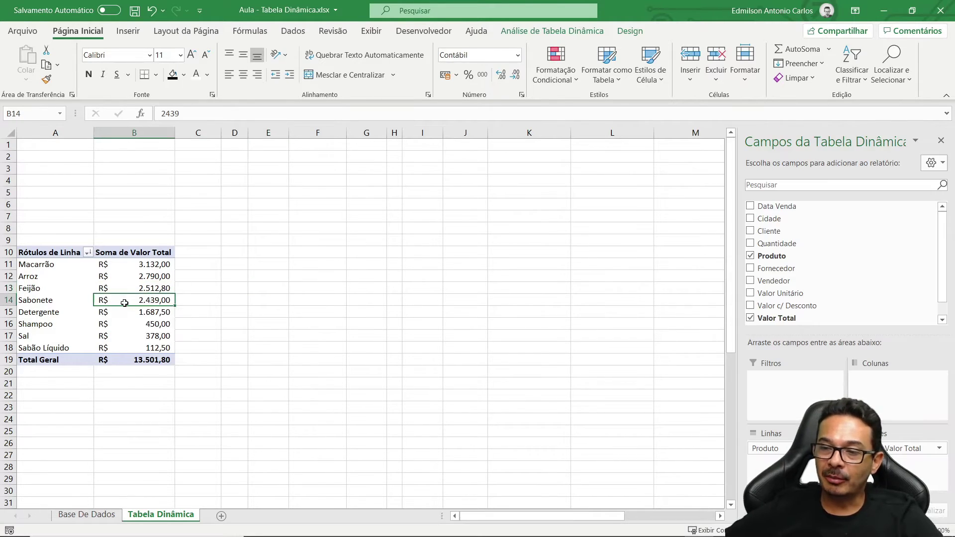
mouse_move(124, 303)
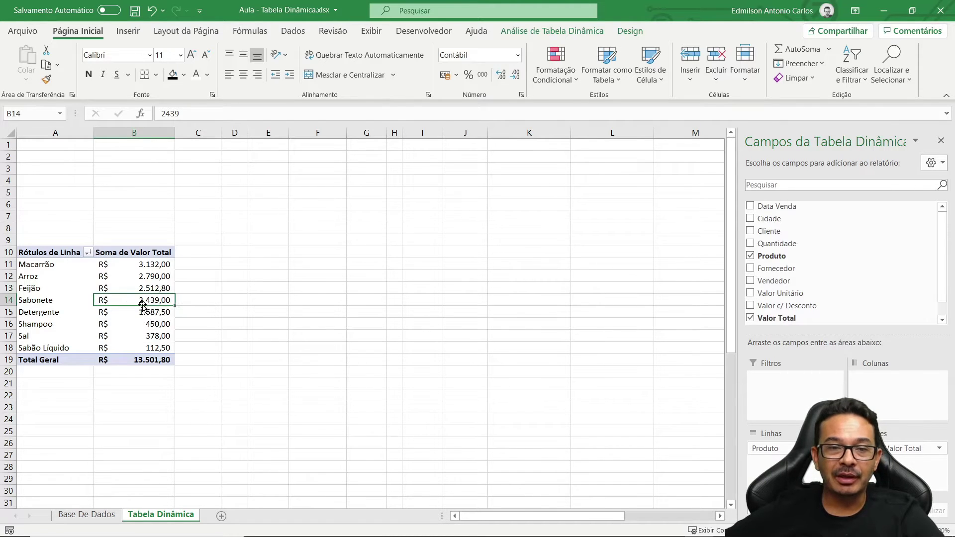
mouse_move(151, 315)
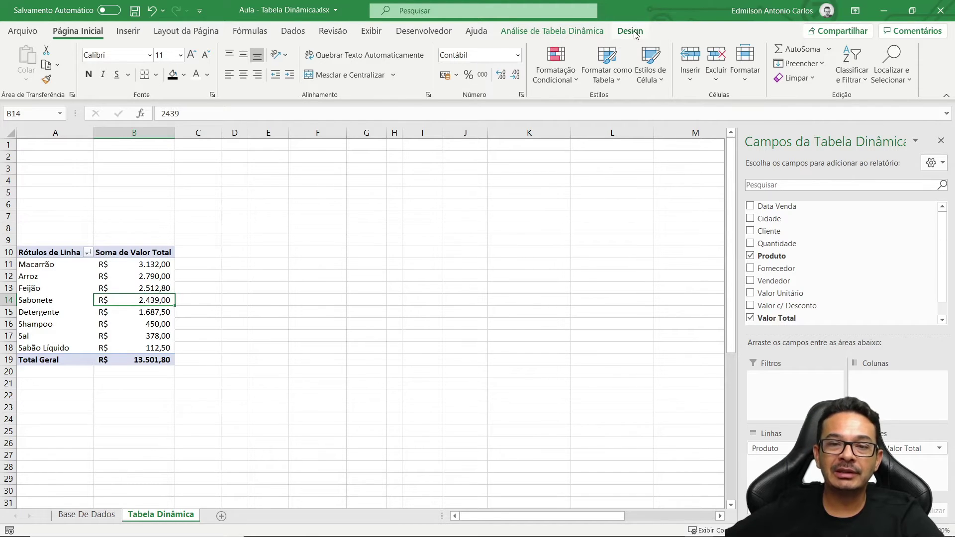
click(560, 33)
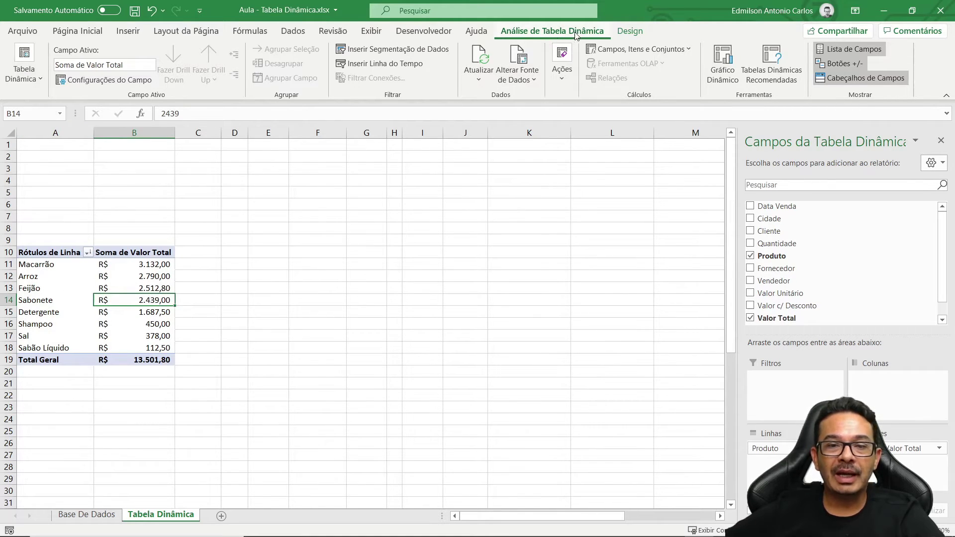
click(35, 80)
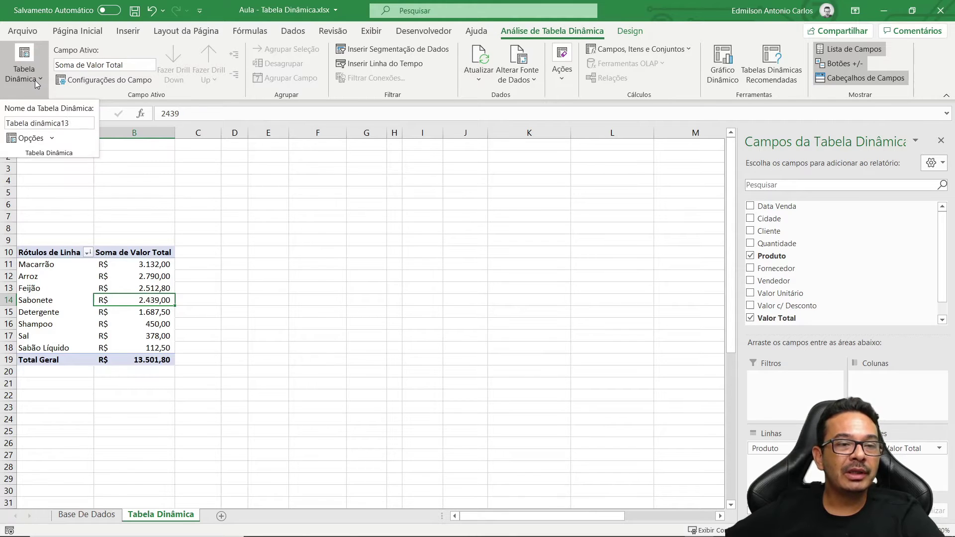
click(75, 123)
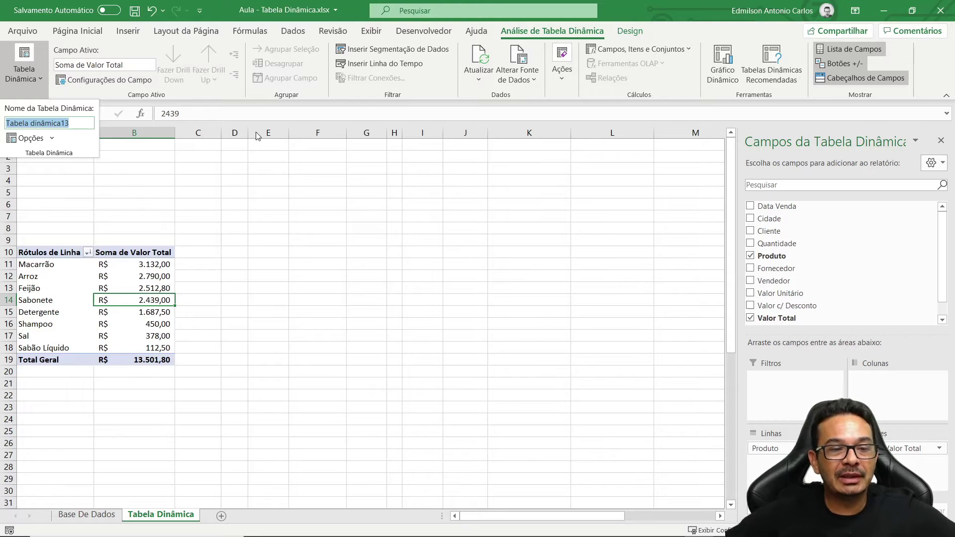
text(Ta)
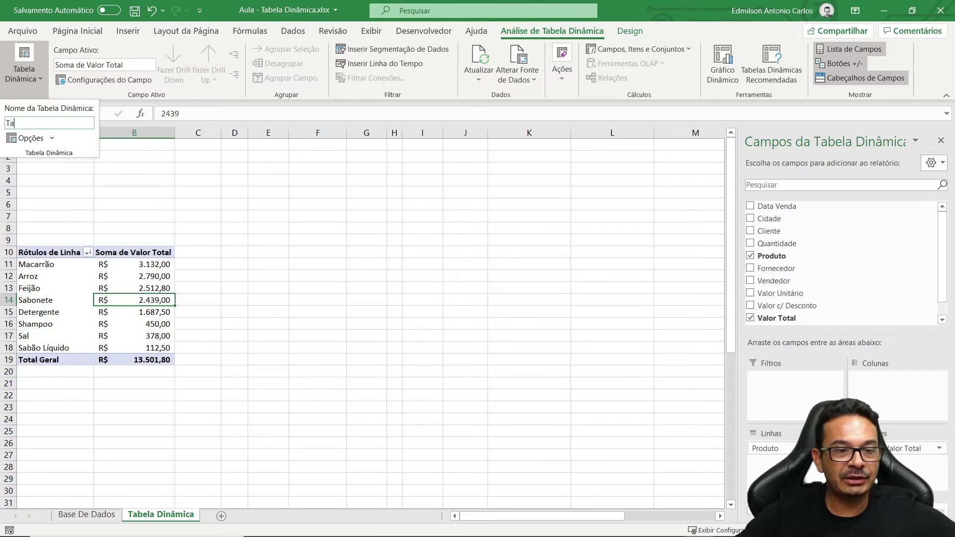
text(be)
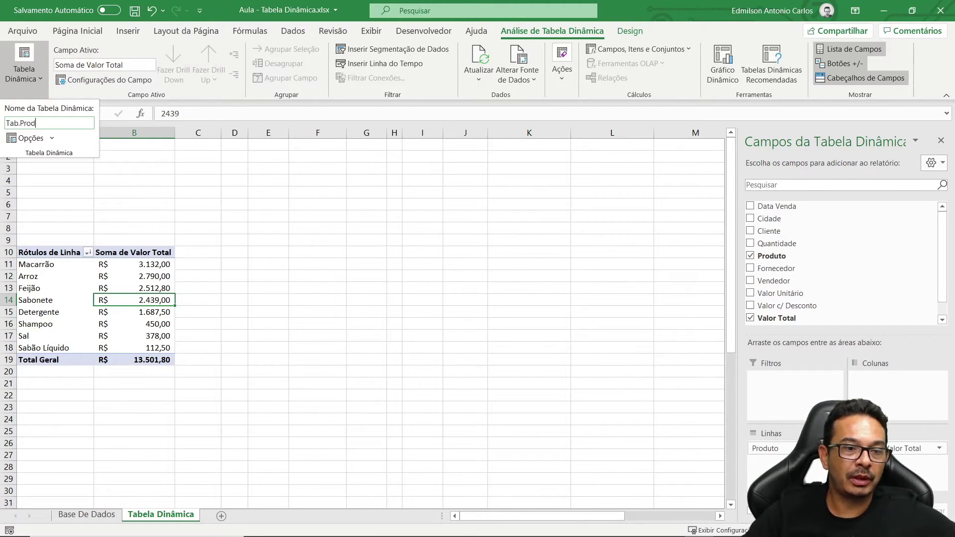
key(Return)
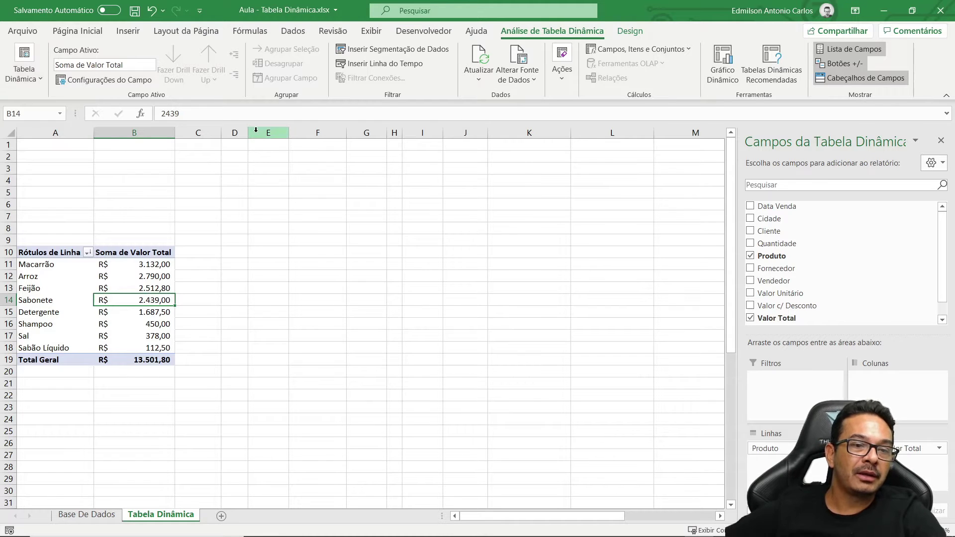
click(258, 299)
click(149, 312)
click(27, 79)
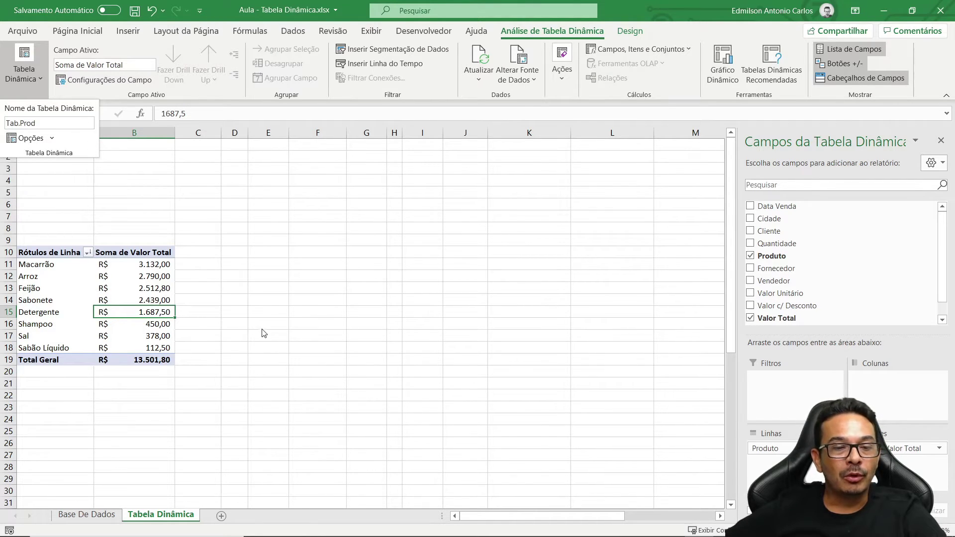
click(241, 313)
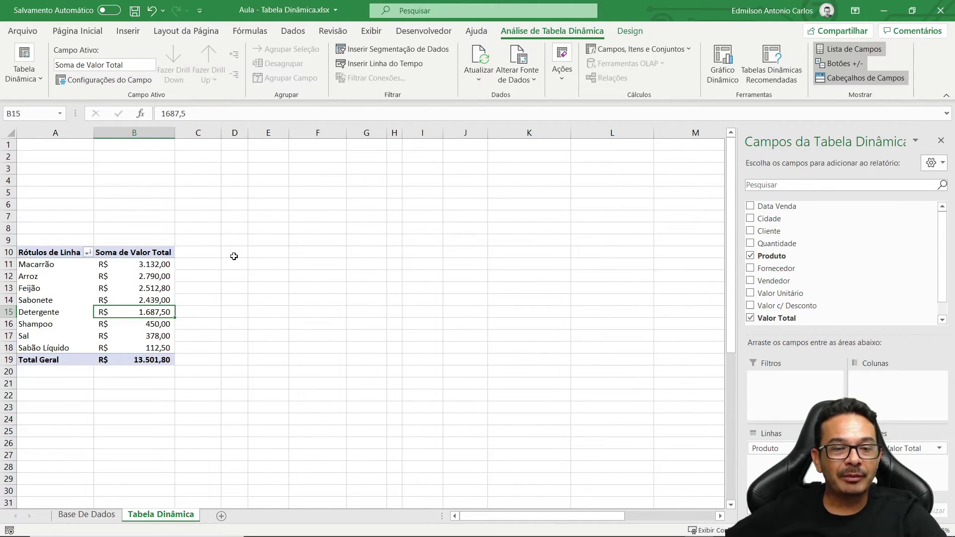
Step: Create a second PivotTable from range A7:J68 of the Base De Dados sheet, placed at cell D10 of the Tabela Dinâmica sheet
click(234, 257)
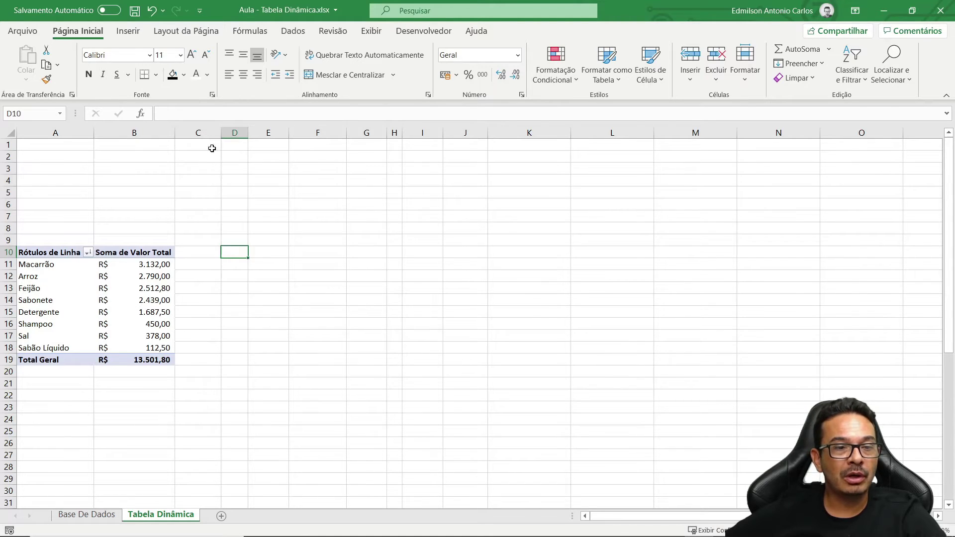
click(128, 31)
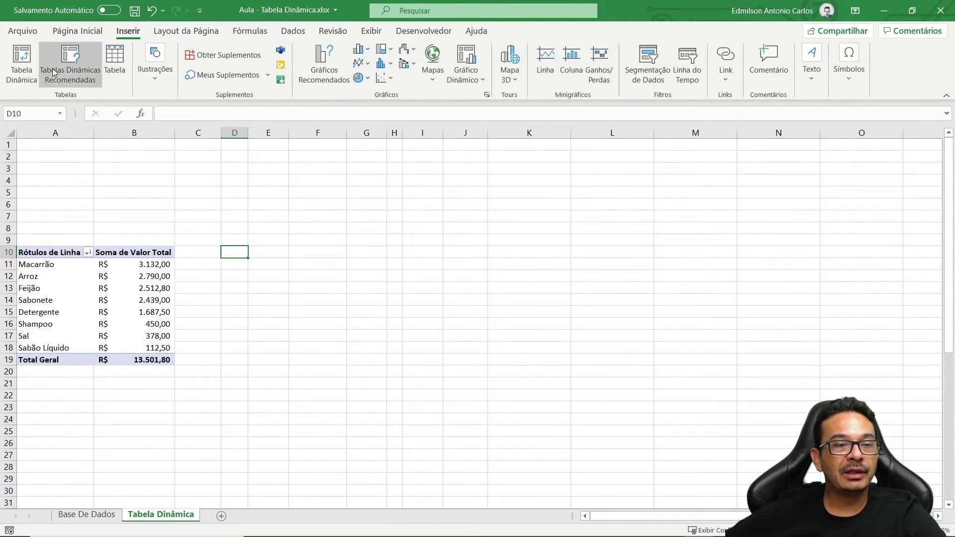
click(27, 69)
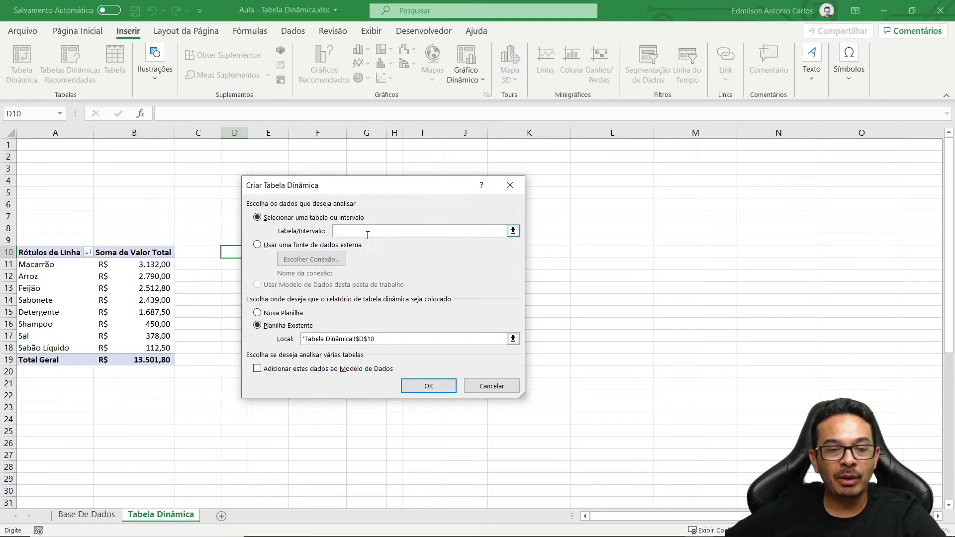
click(93, 517)
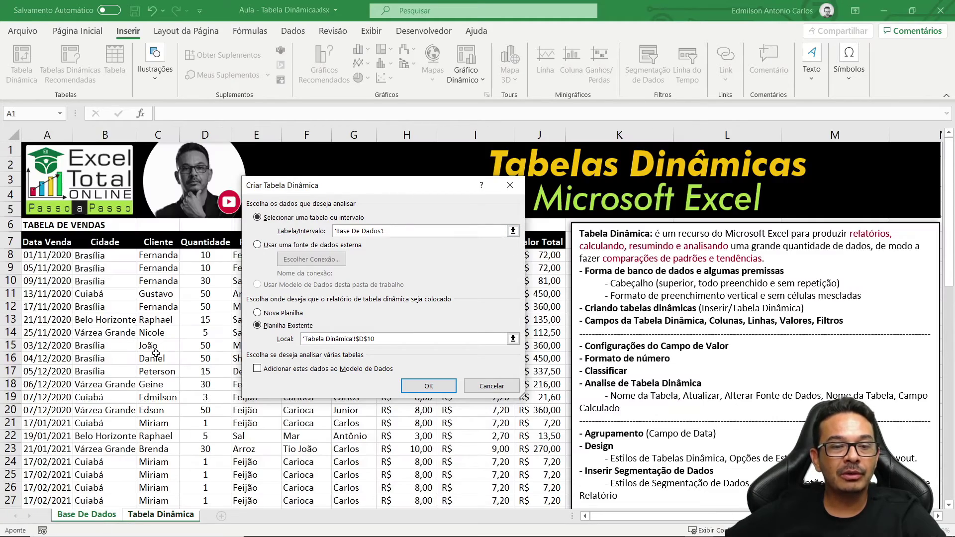
drag(37, 242, 520, 200)
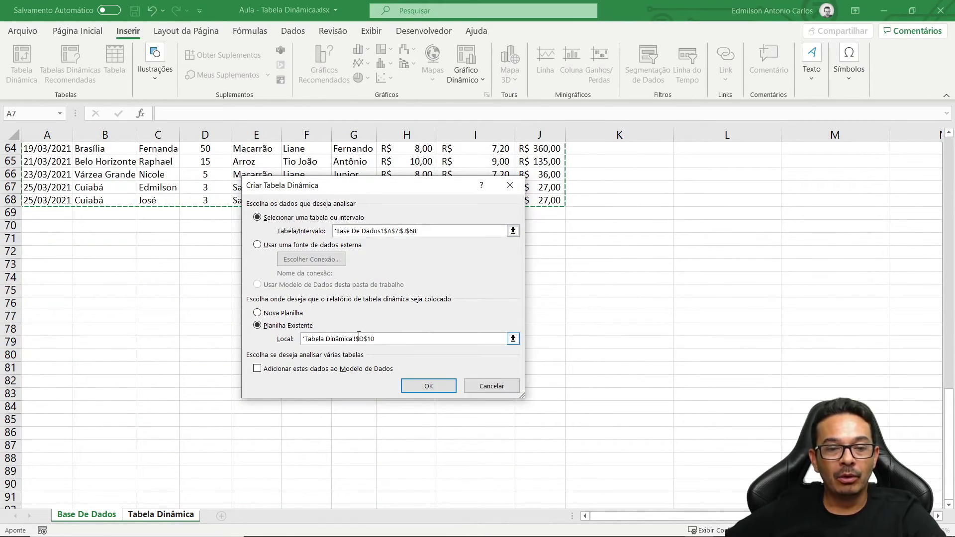
click(433, 389)
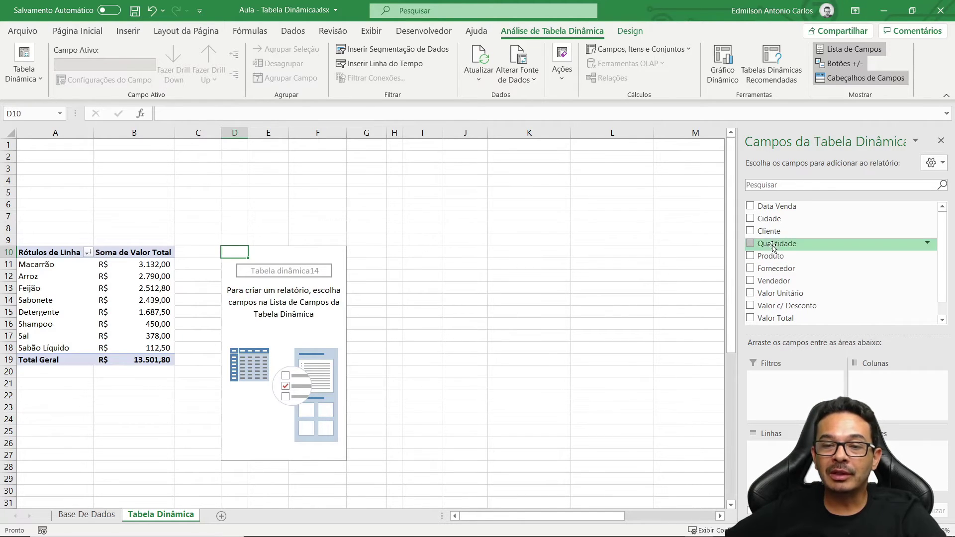
Step: Add Cliente as the row field and Valor Total as the summed value field of the new PivotTable
drag(761, 232, 791, 450)
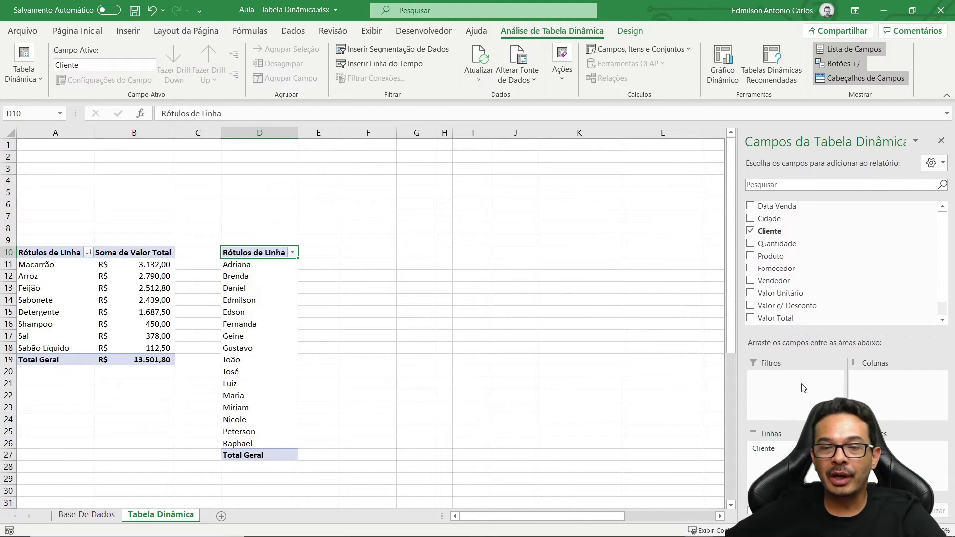
scroll(893, 296, down, 1)
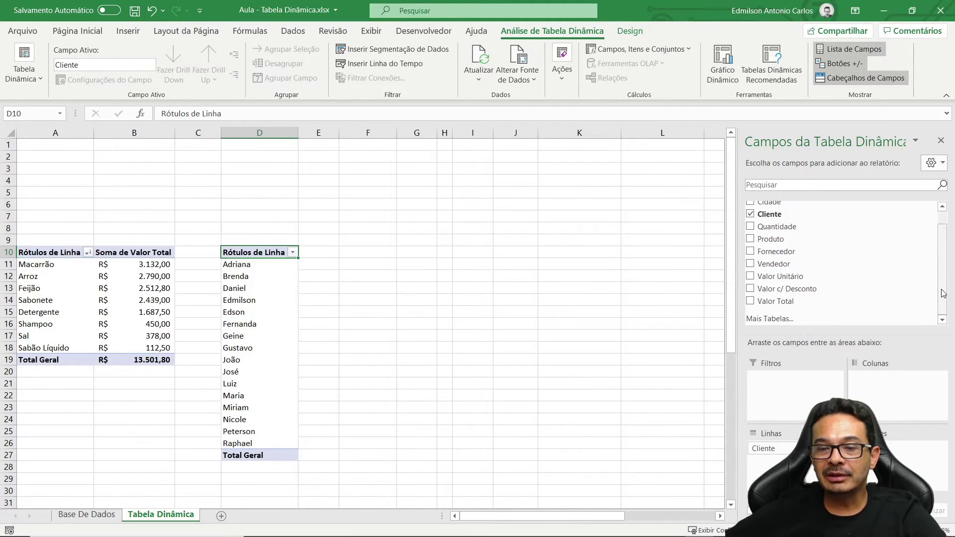
drag(764, 301, 905, 448)
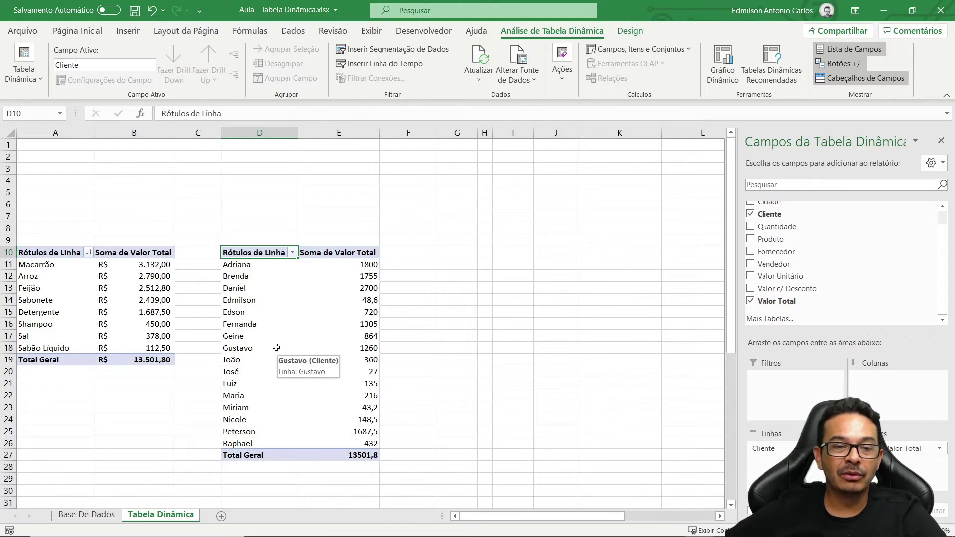
Step: Rename the client PivotTable as Tab.Cli
click(41, 85)
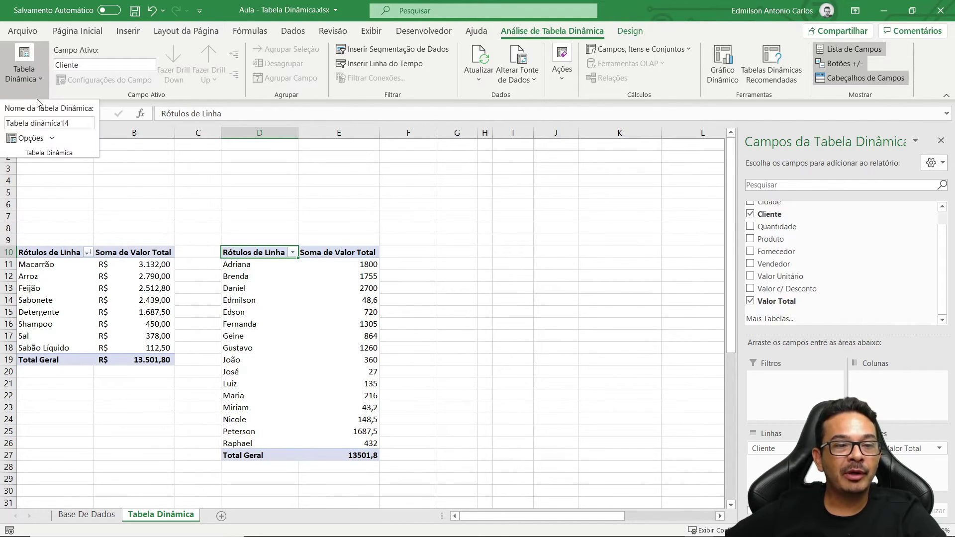
drag(7, 123, 80, 124)
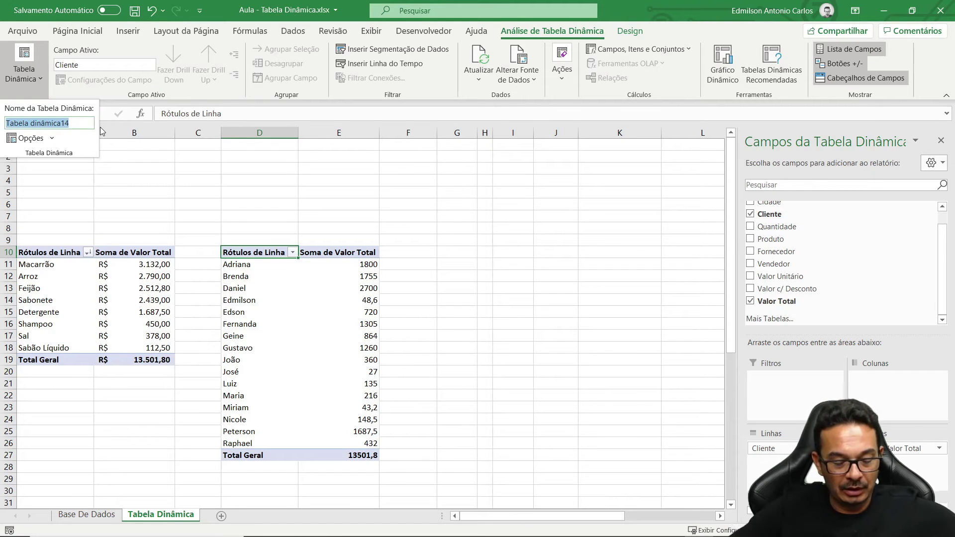
key(BackSpace)
text(Tab)
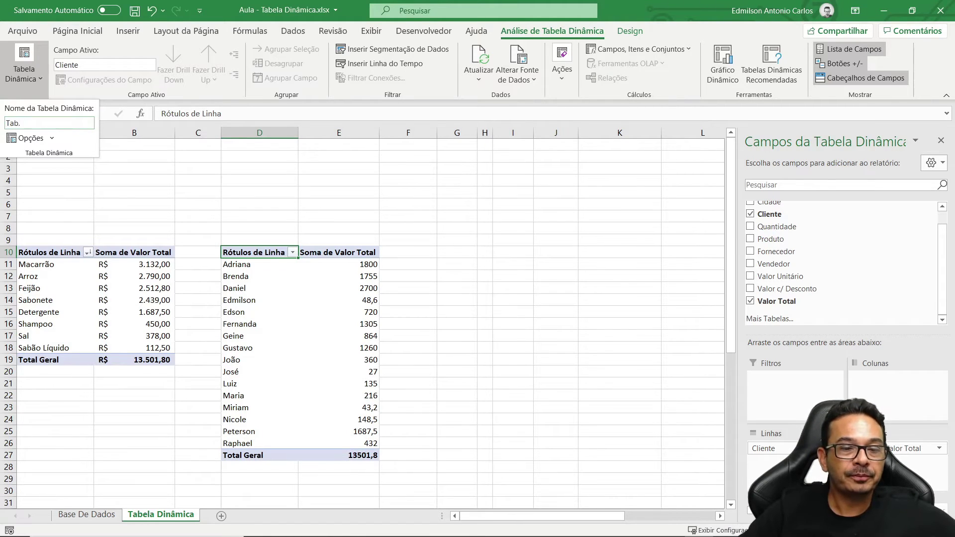
text(.Cli)
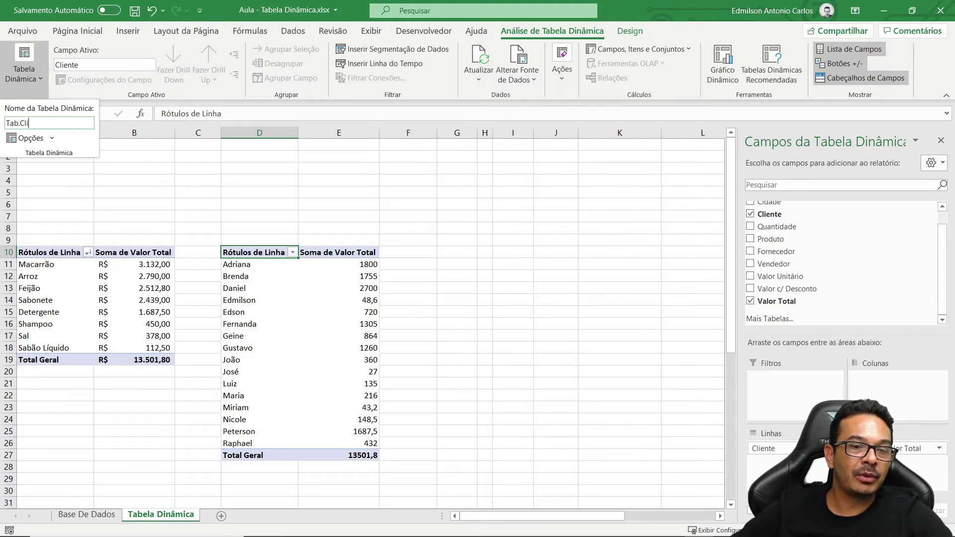
key(Return)
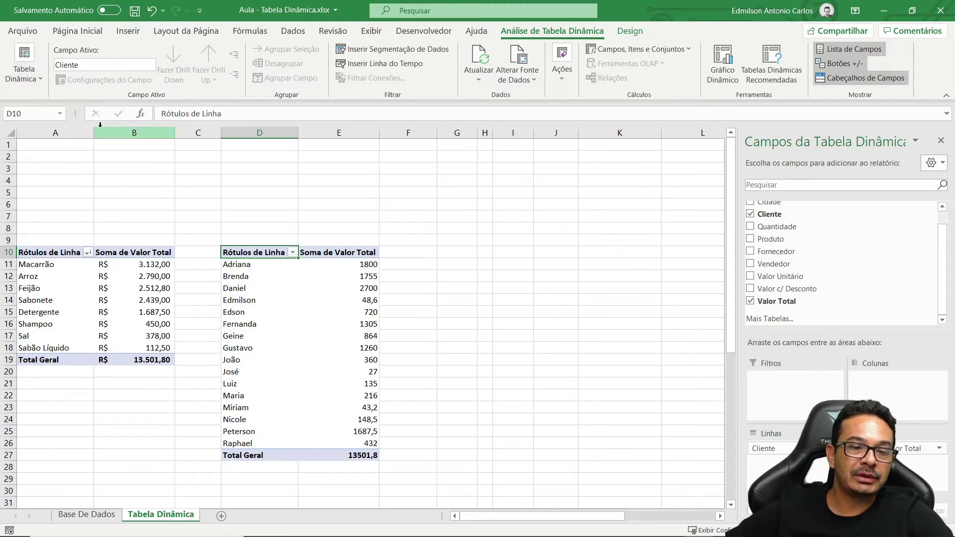
Step: Format the client PivotTable's Soma de Valor Total values as Contábil with the R$ symbol and 2 decimal places
click(361, 278)
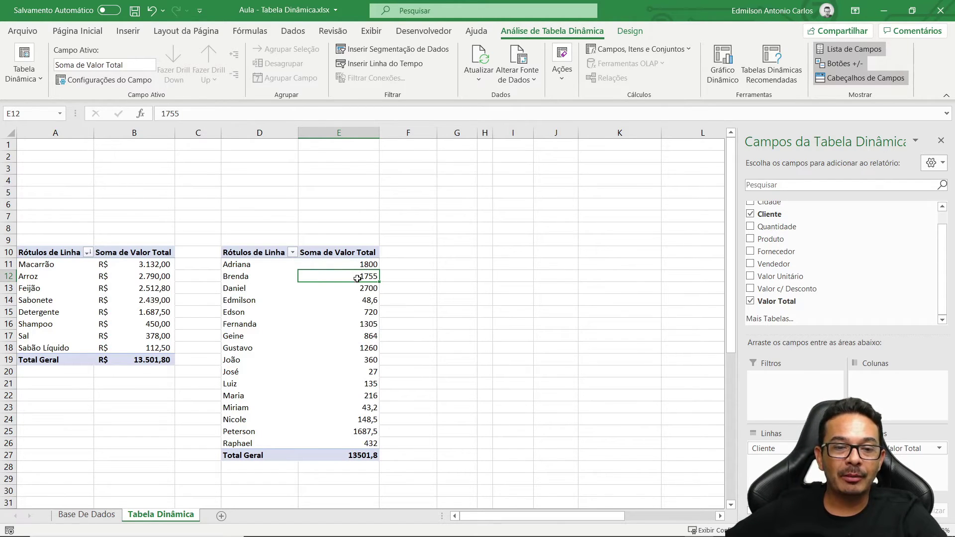
mouse_move(343, 277)
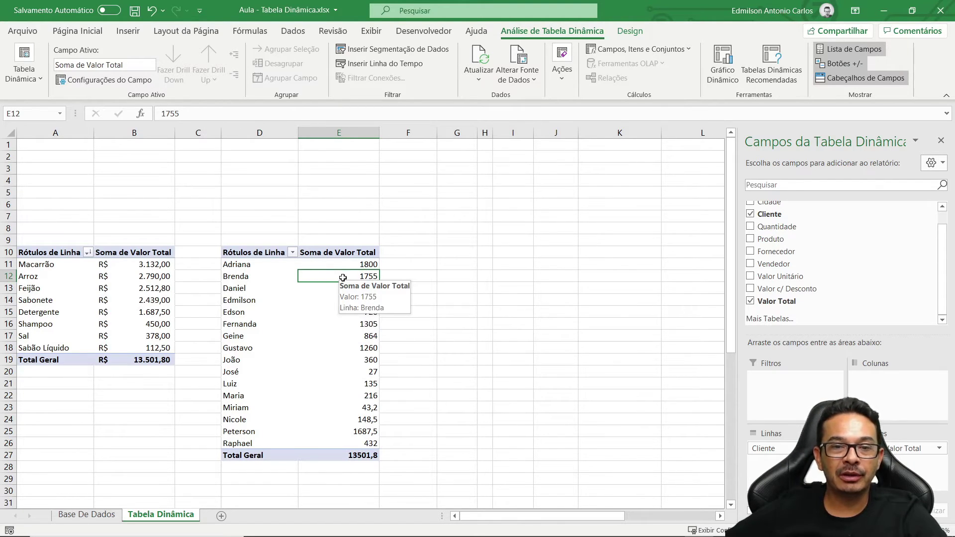
right_click(343, 277)
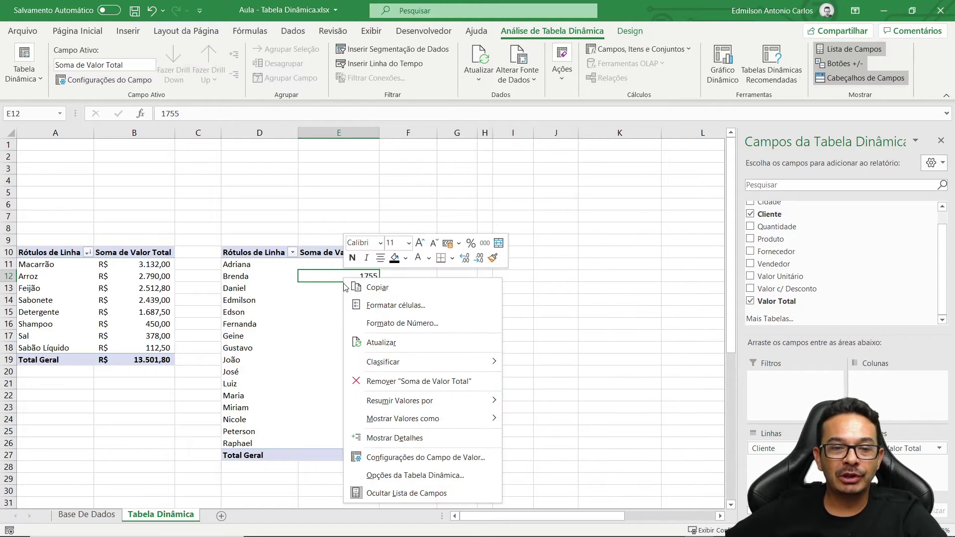
click(386, 330)
click(252, 246)
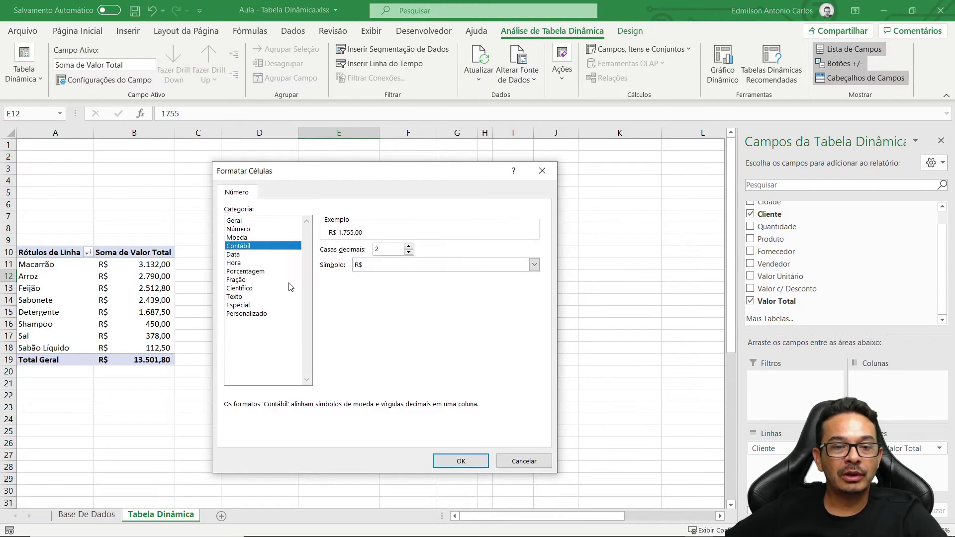
click(460, 461)
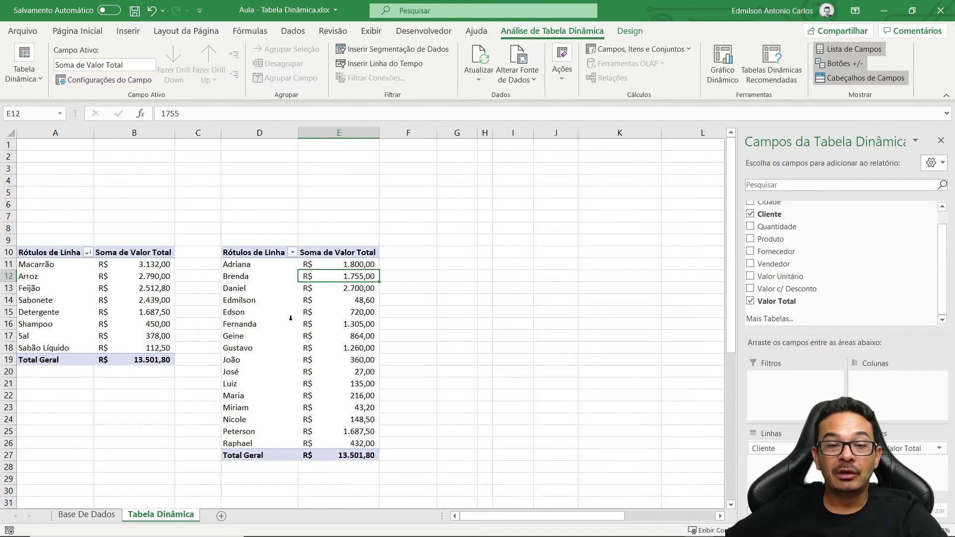
Step: Create a third PivotTable from range A7:J68 of the Base De Dados sheet, placed at cell G10 of the Tabela Dinâmica sheet
click(450, 256)
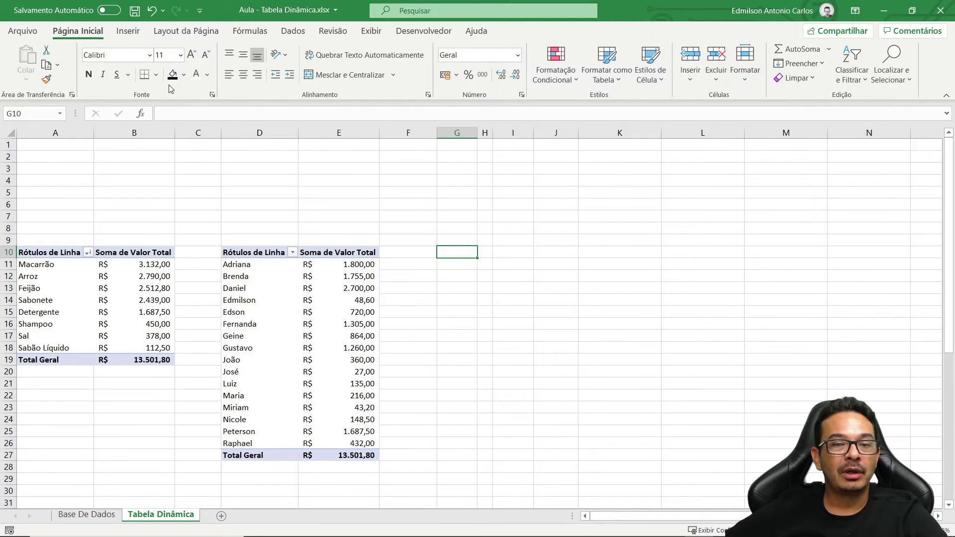
click(128, 31)
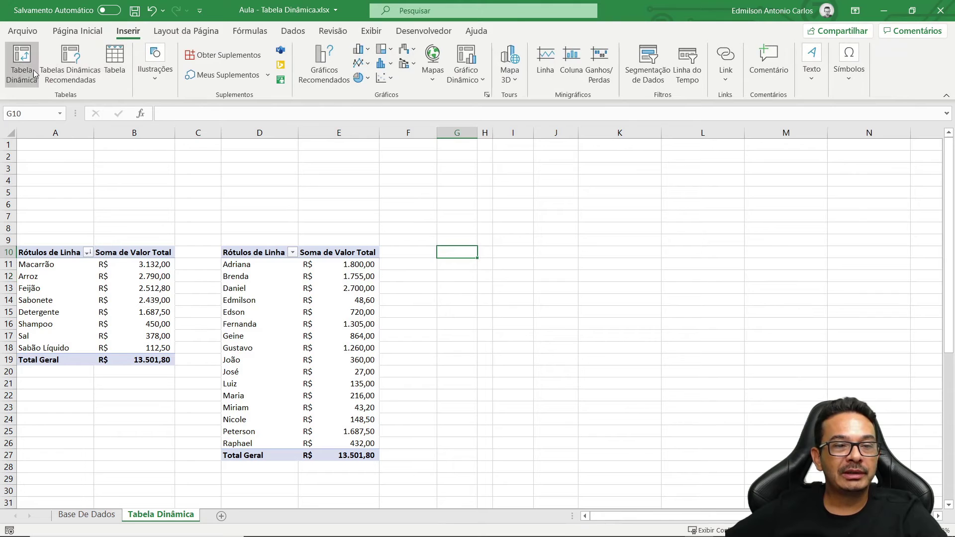
click(22, 67)
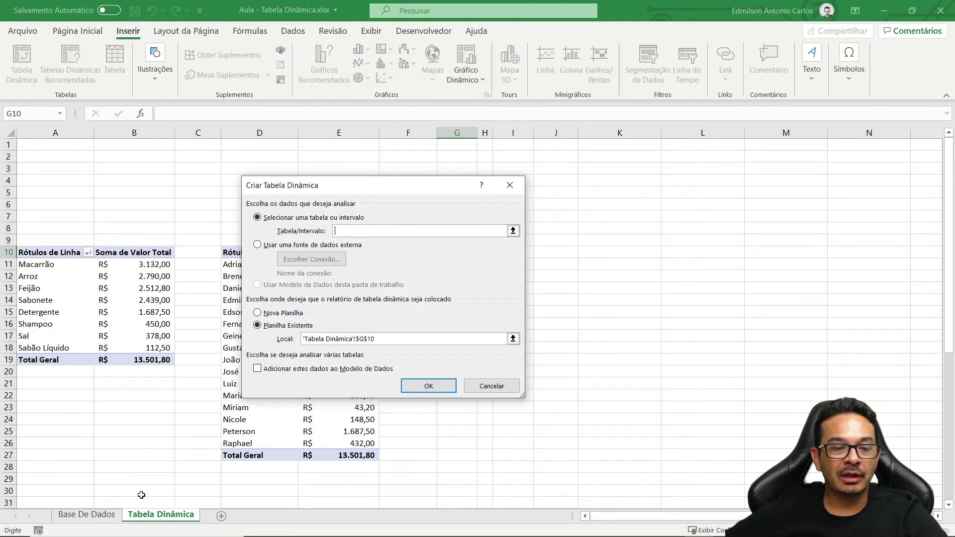
click(87, 515)
scroll(93, 299, up, 5)
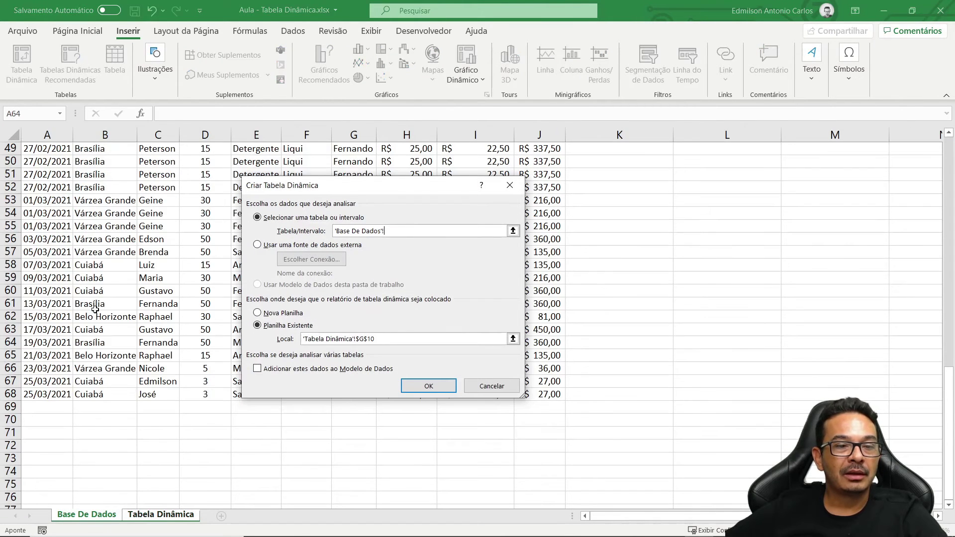
scroll(92, 299, up, 14)
click(50, 152)
drag(49, 152, 532, 485)
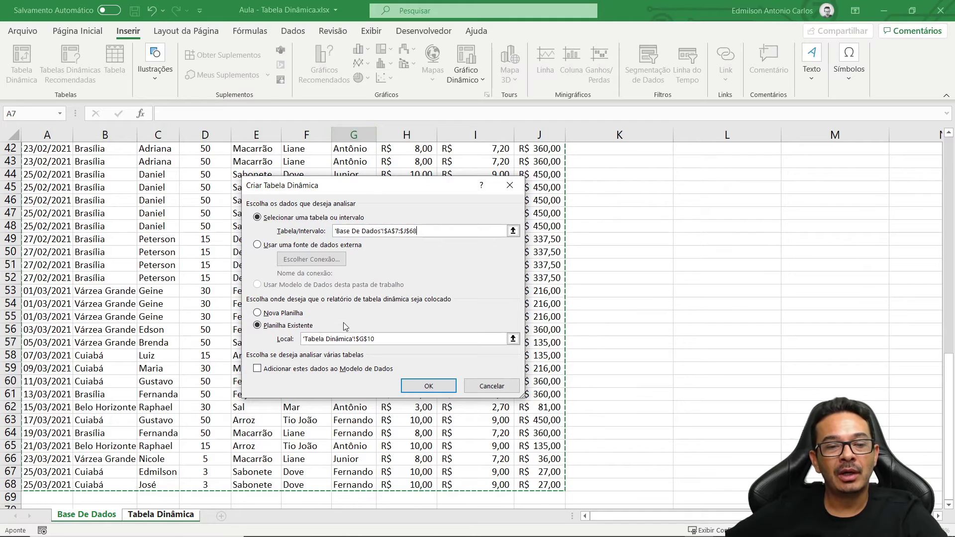
click(422, 389)
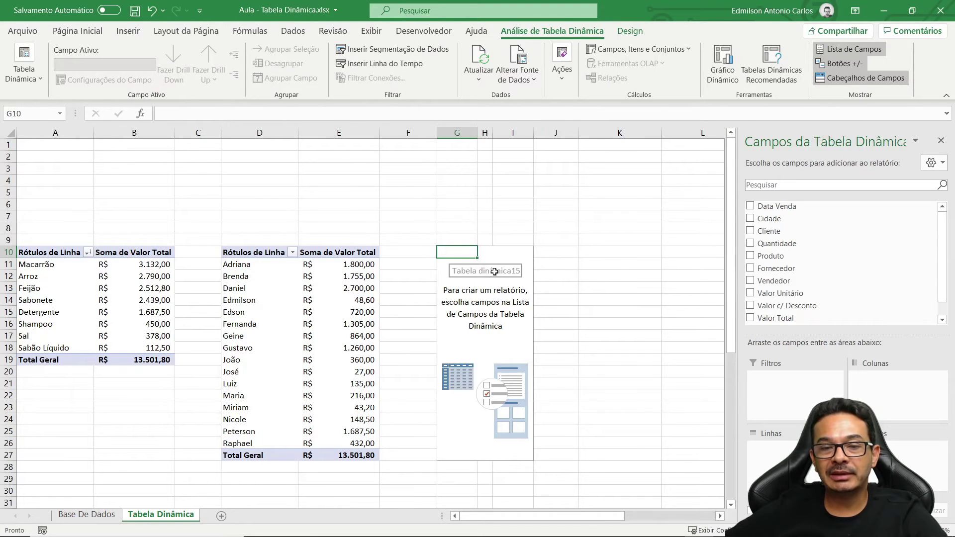
Step: Add Vendedor as the row field and Valor Total as the summed value field of the new PivotTable
click(751, 281)
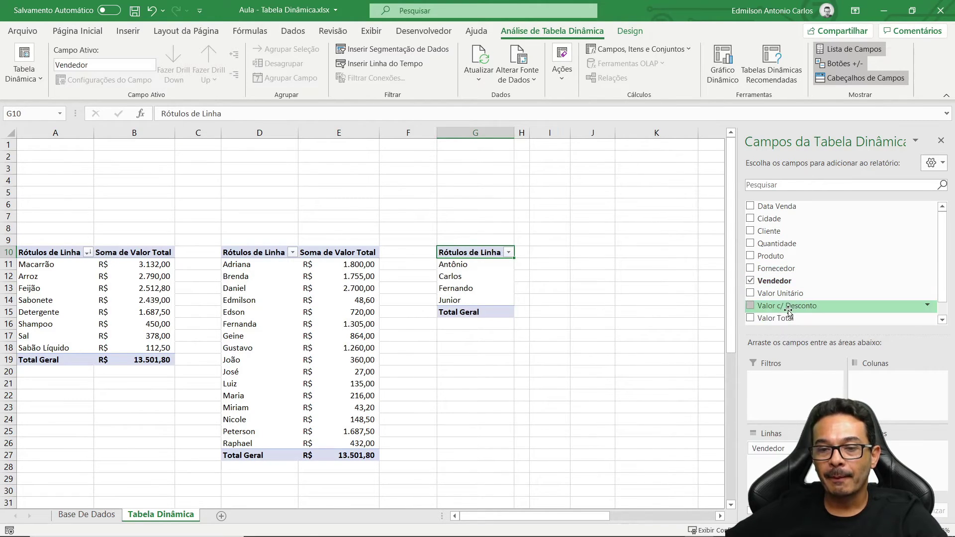
click(751, 318)
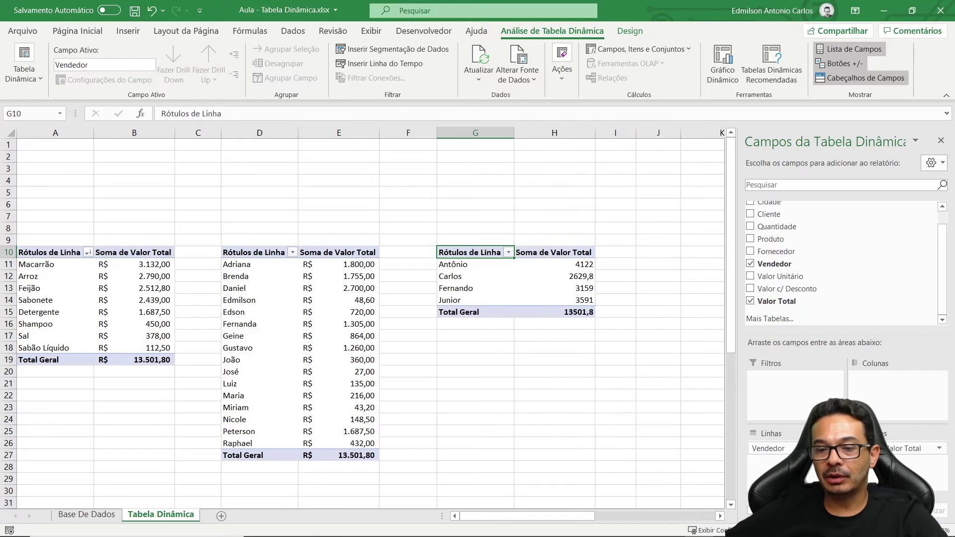
Step: Apply the Contábil number format to the Soma de Valor Total values in the Vendedor PivotTable
right_click(579, 279)
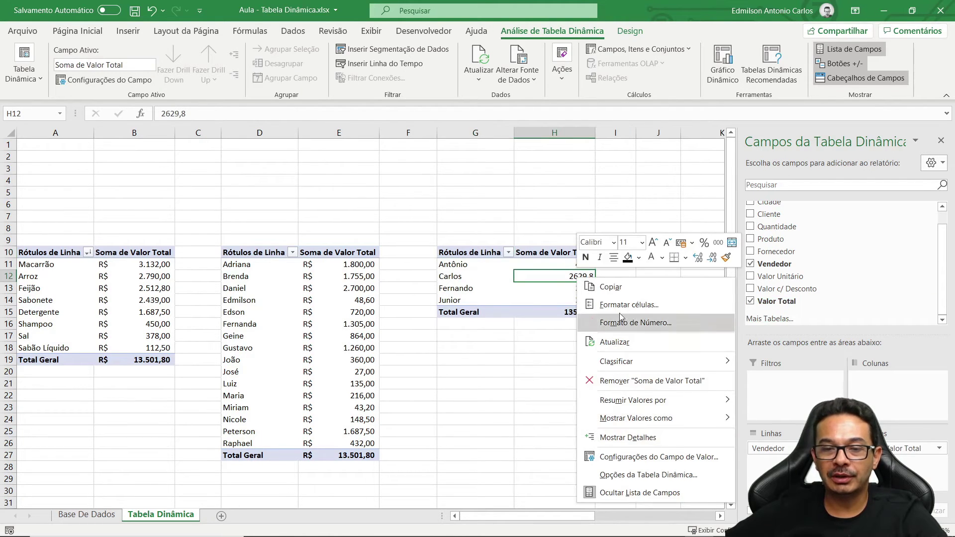
click(623, 323)
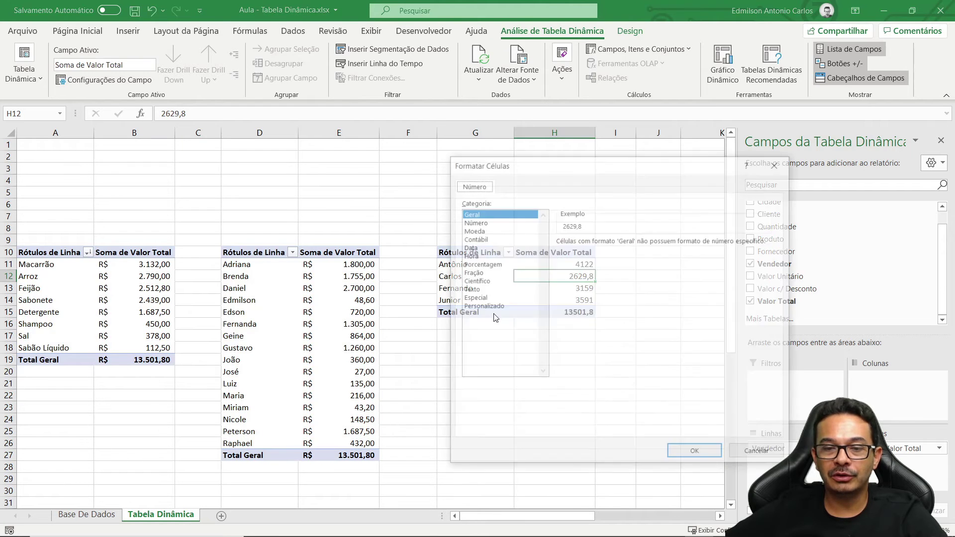
click(482, 240)
click(697, 453)
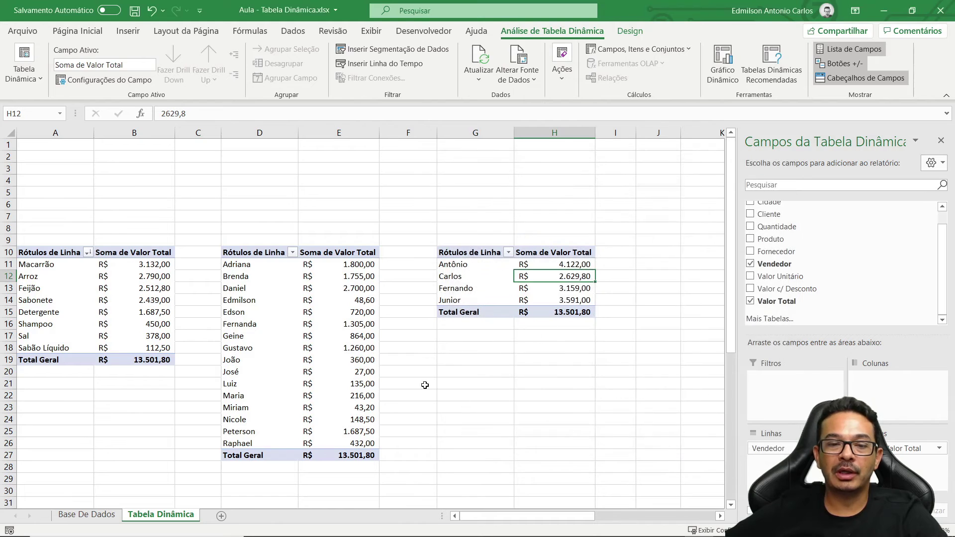
click(505, 352)
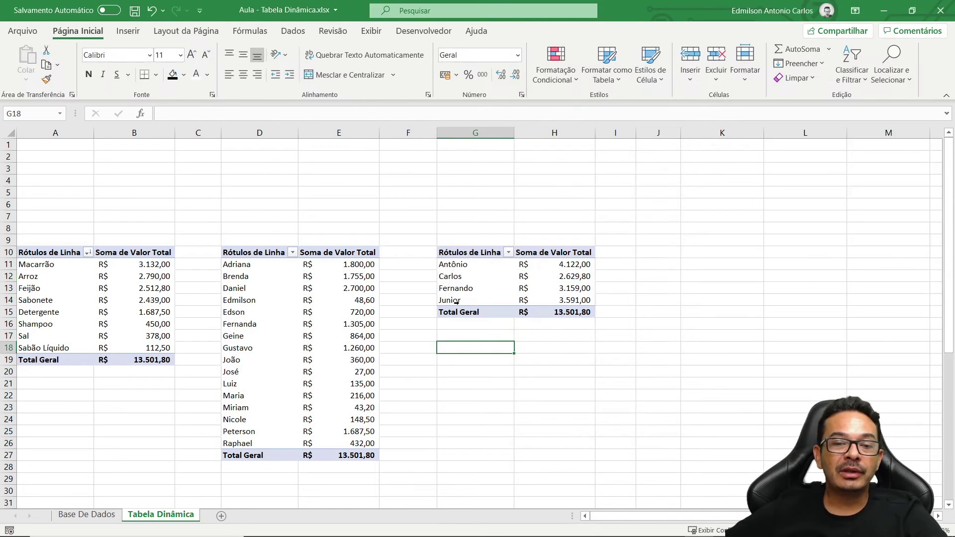
Step: Rename the Vendedor PivotTable as Tab.Ven
click(462, 267)
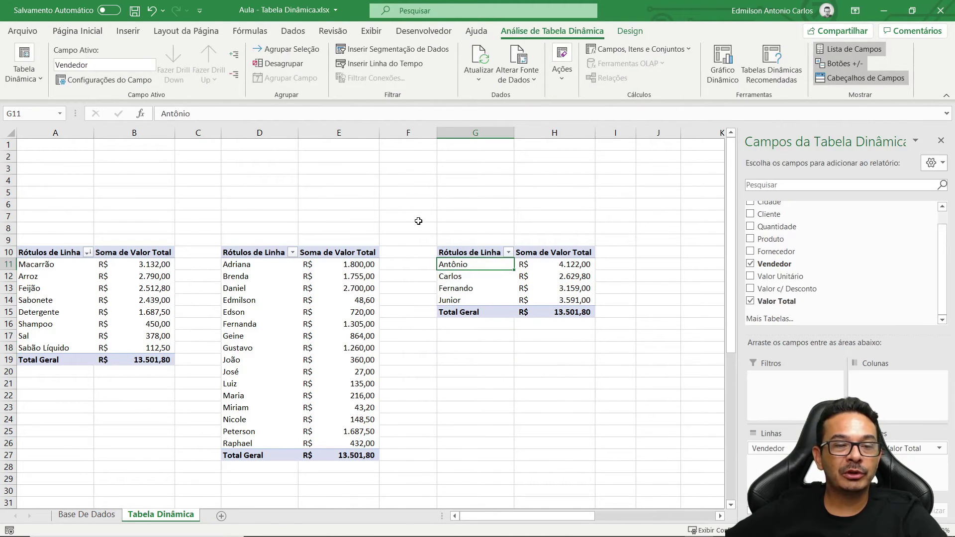
click(35, 85)
click(64, 123)
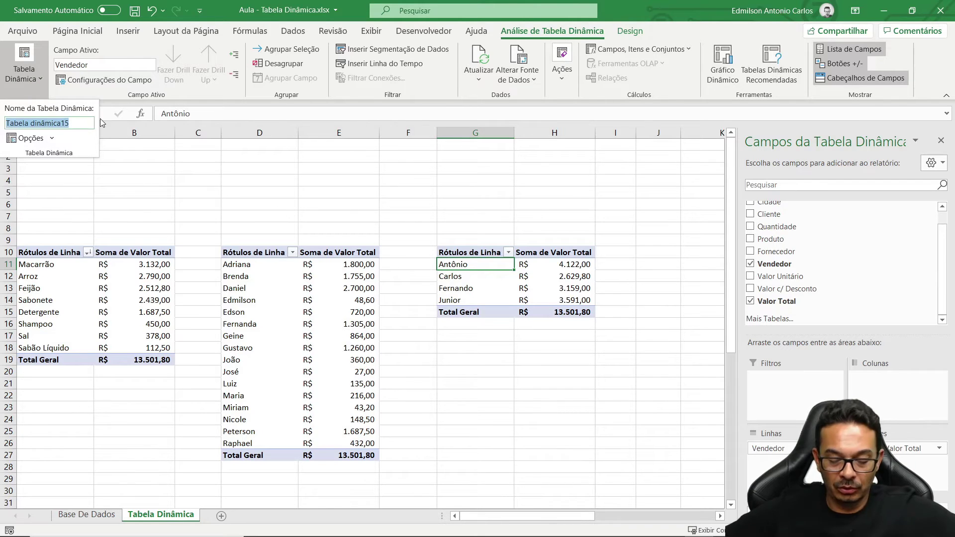
text(Tab)
text(.)
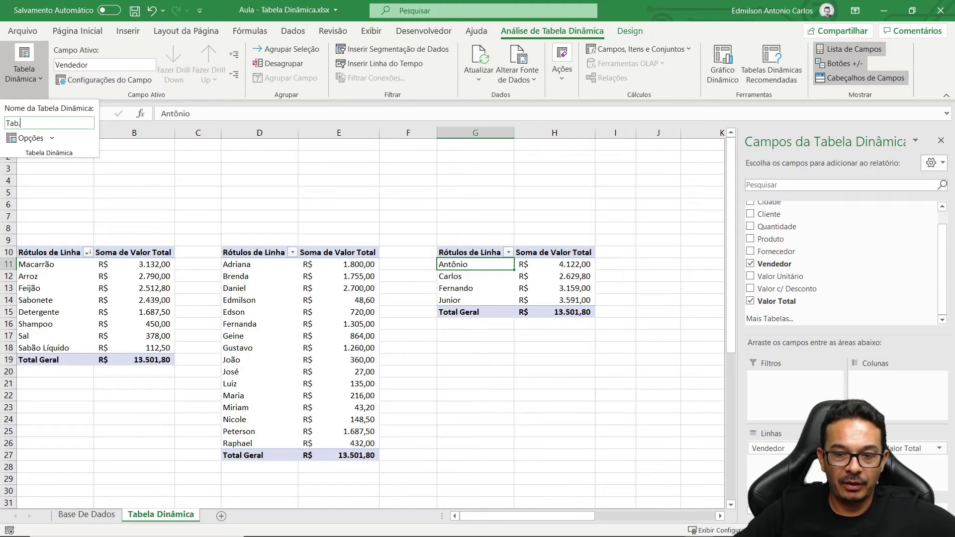
text(Ven)
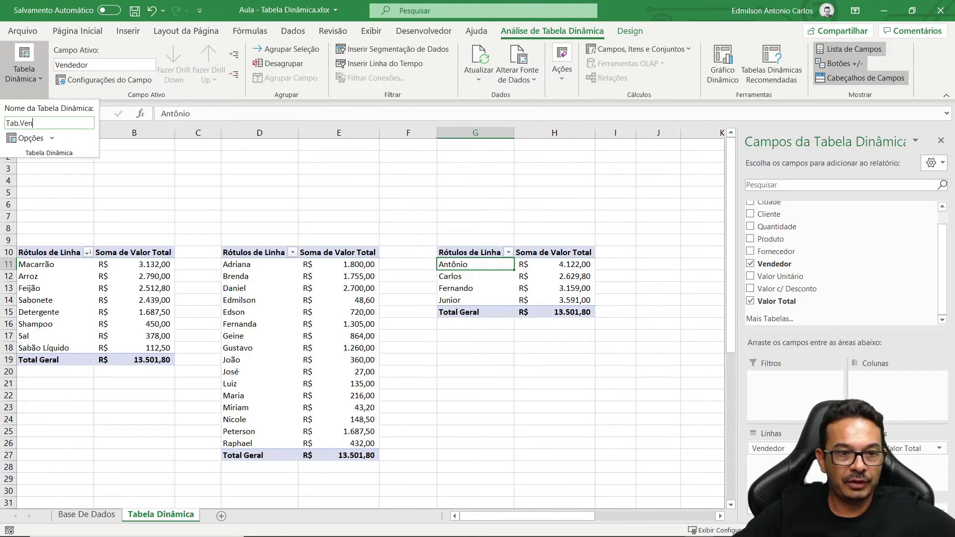
key(Return)
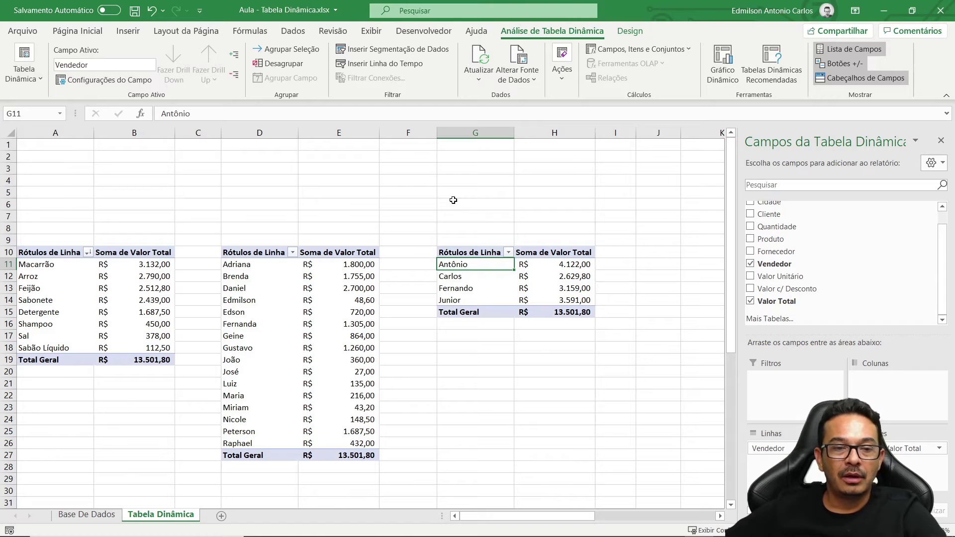
Step: Check the assigned names of the product, client and Vendedor PivotTables one after another
click(62, 282)
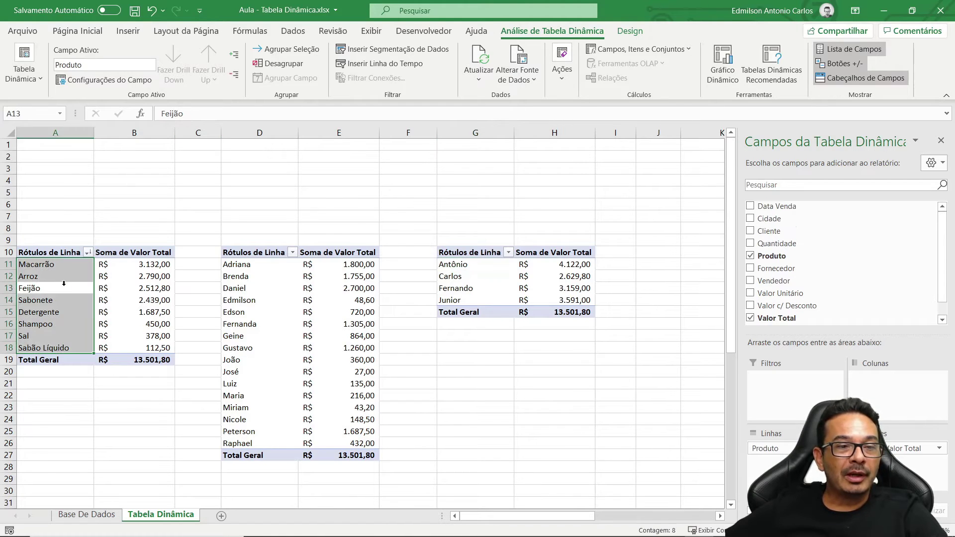
click(36, 84)
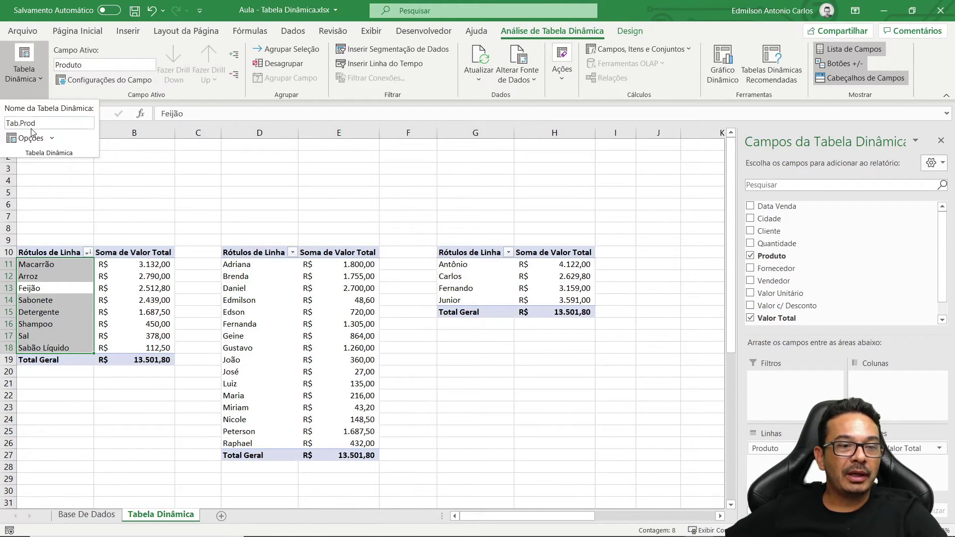
key(Return)
click(257, 287)
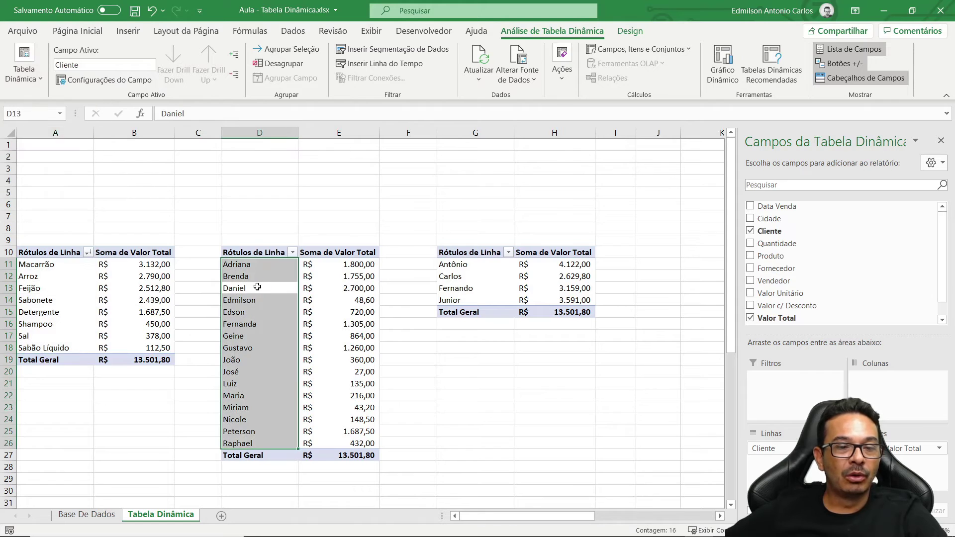
click(257, 279)
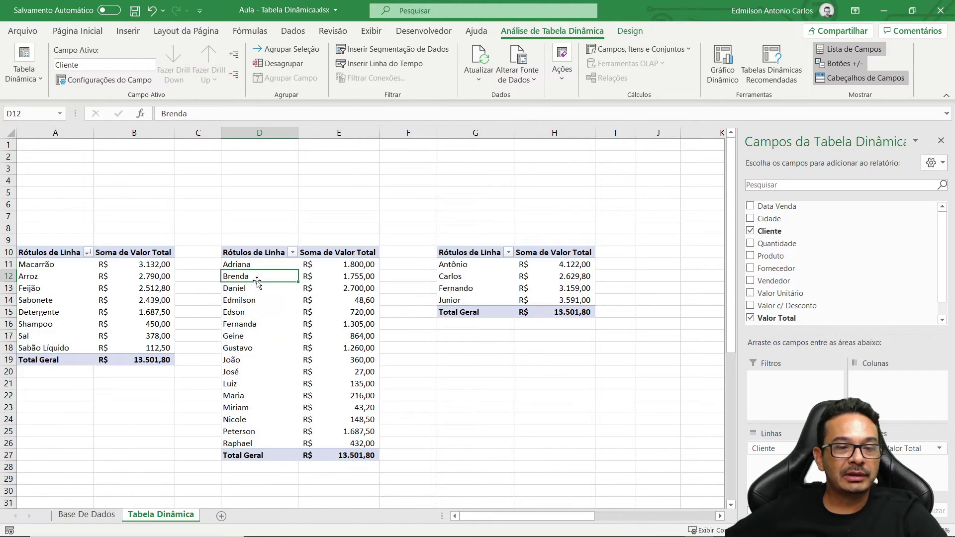
click(37, 84)
click(487, 281)
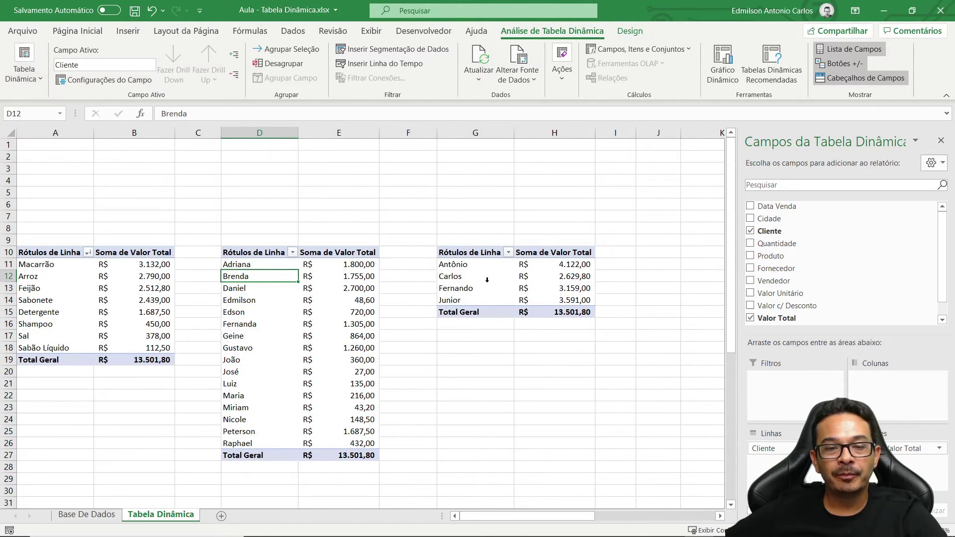
click(470, 278)
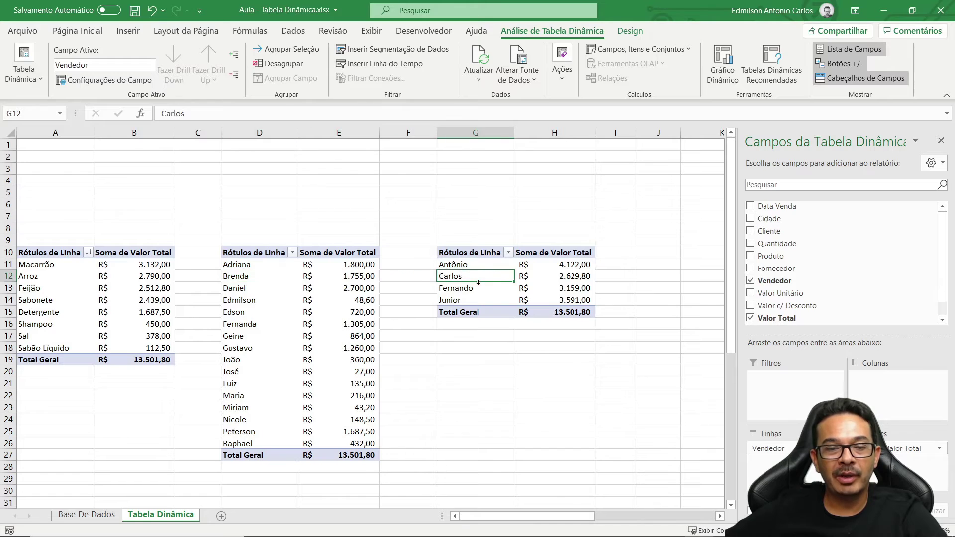
click(41, 85)
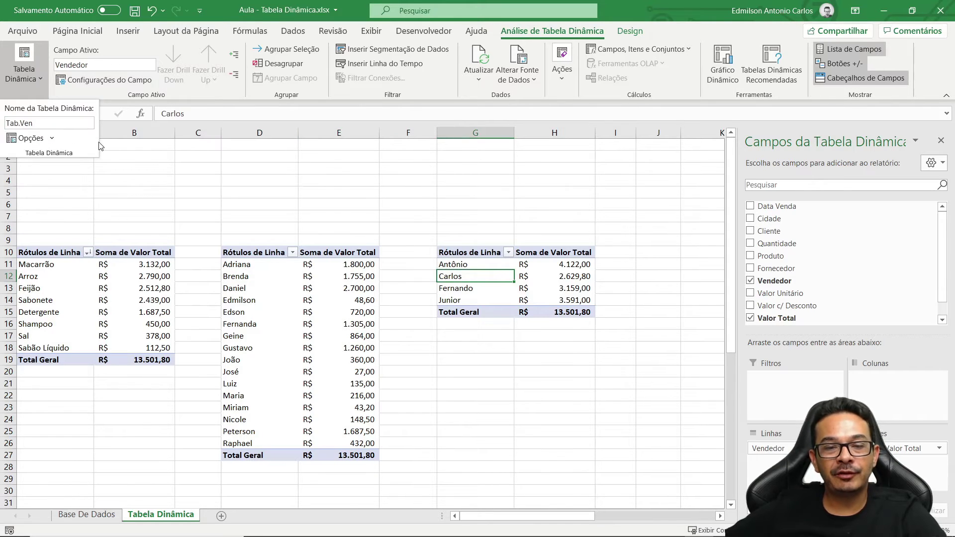
click(512, 370)
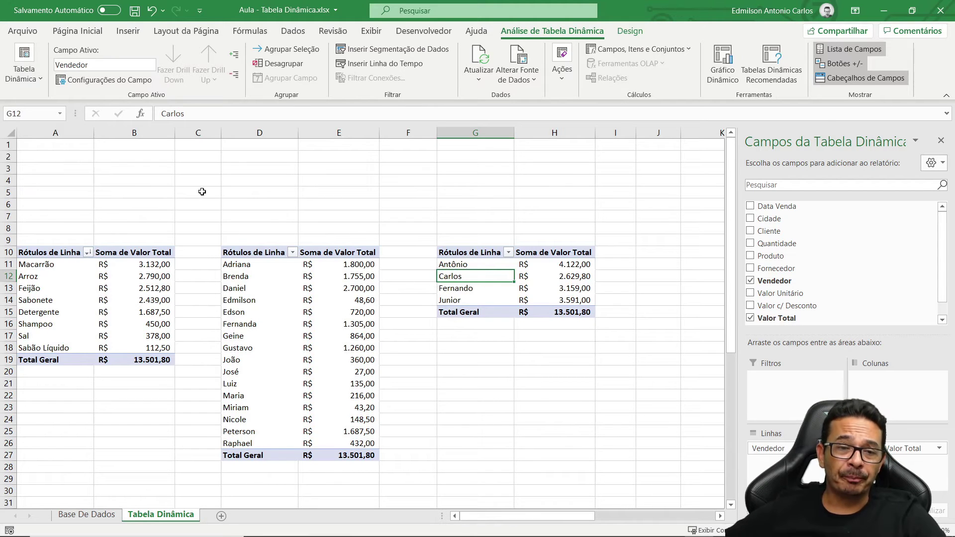
Step: Narrow the empty columns C and F that separate the three PivotTables
drag(221, 133, 198, 133)
drag(406, 131, 376, 134)
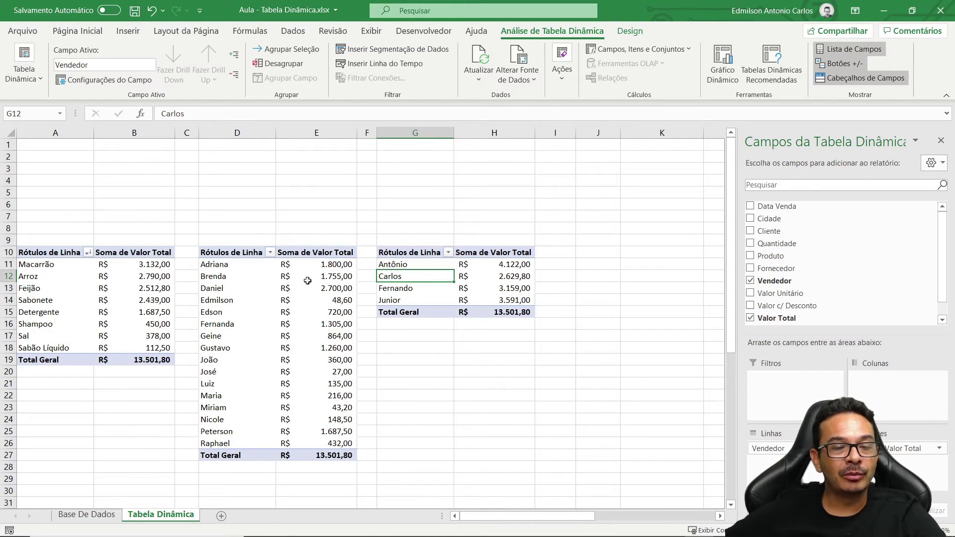
mouse_move(307, 282)
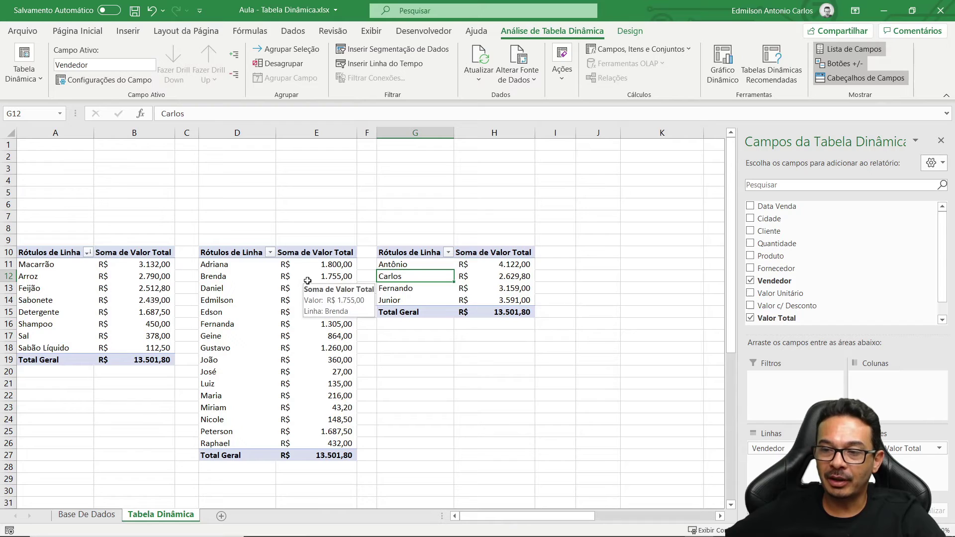
click(261, 207)
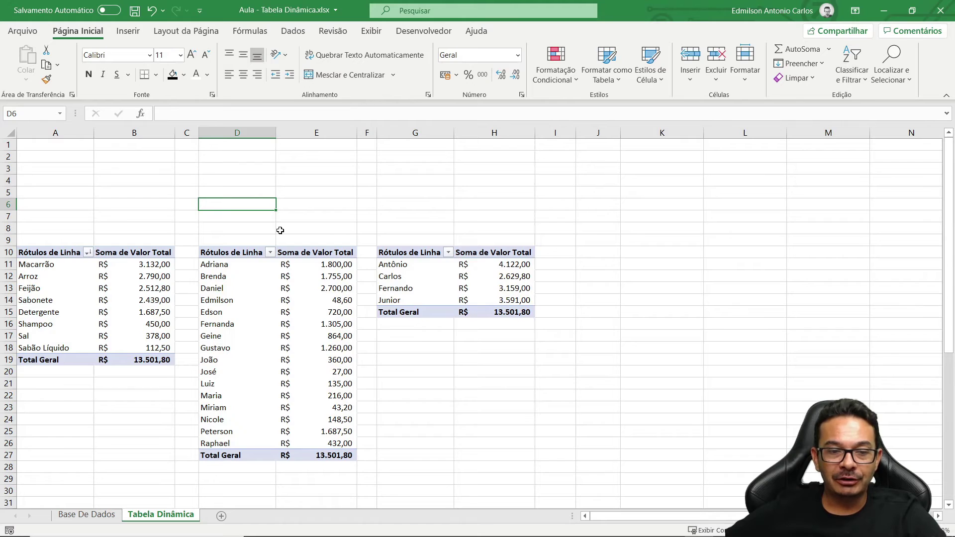
click(295, 203)
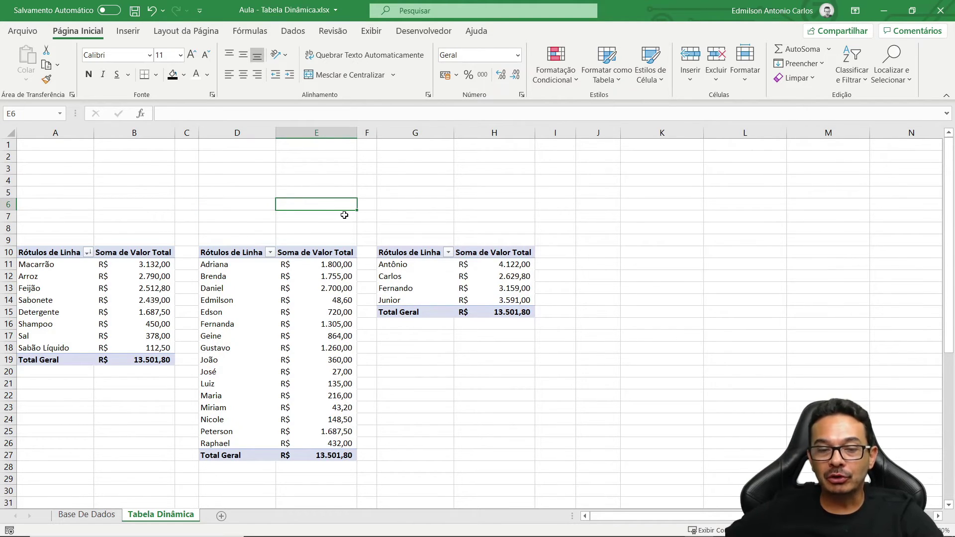
Step: Replace the client in cell C8 of the Base De Dados sales table with a new client's first name
click(97, 517)
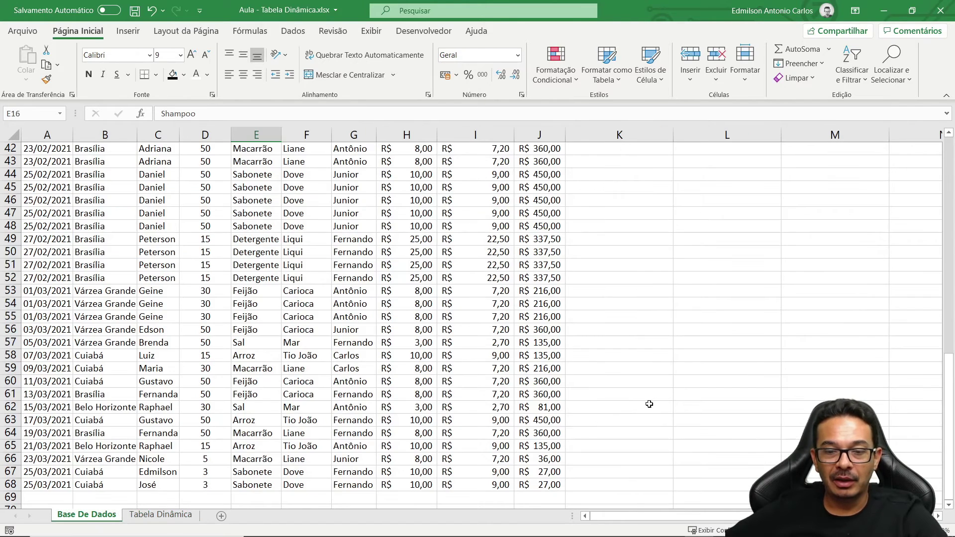
scroll(685, 326, up, 14)
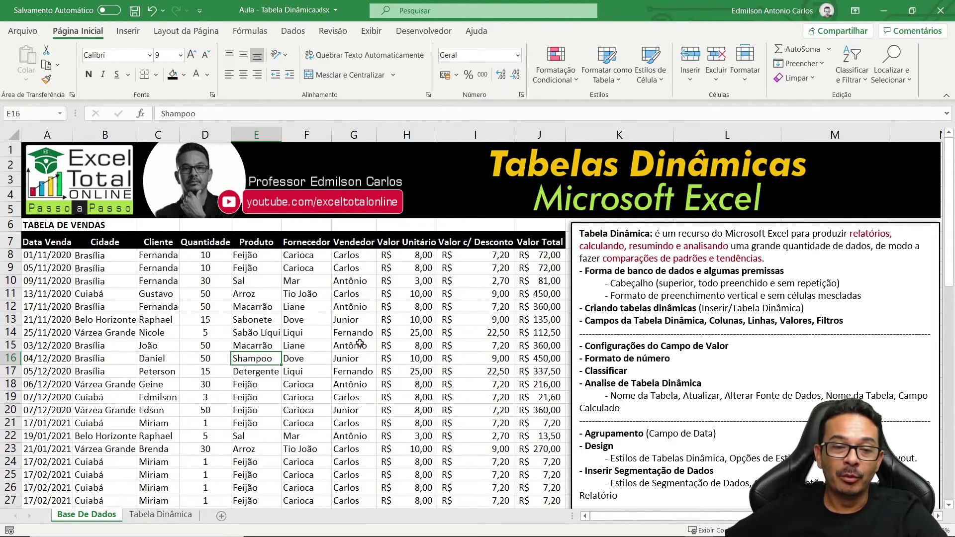
click(160, 514)
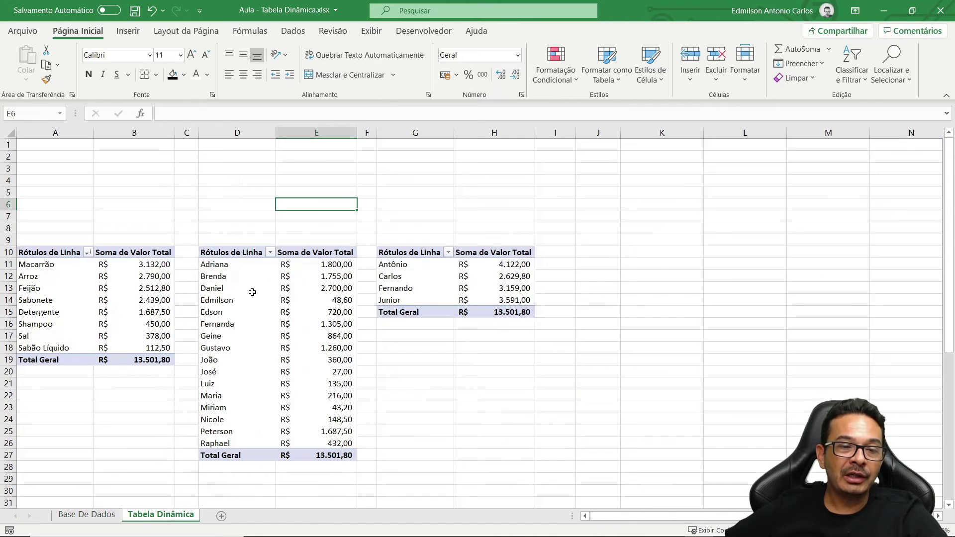
click(105, 517)
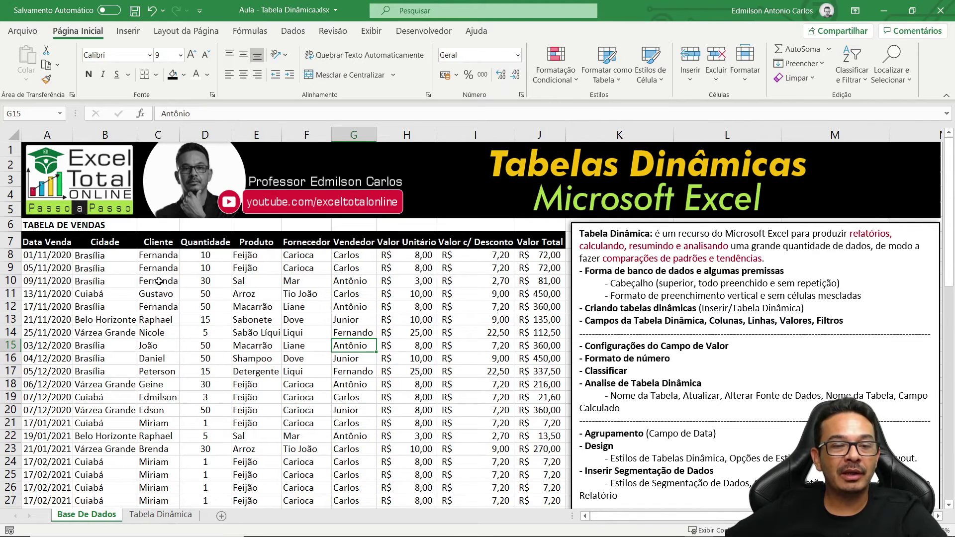
click(159, 257)
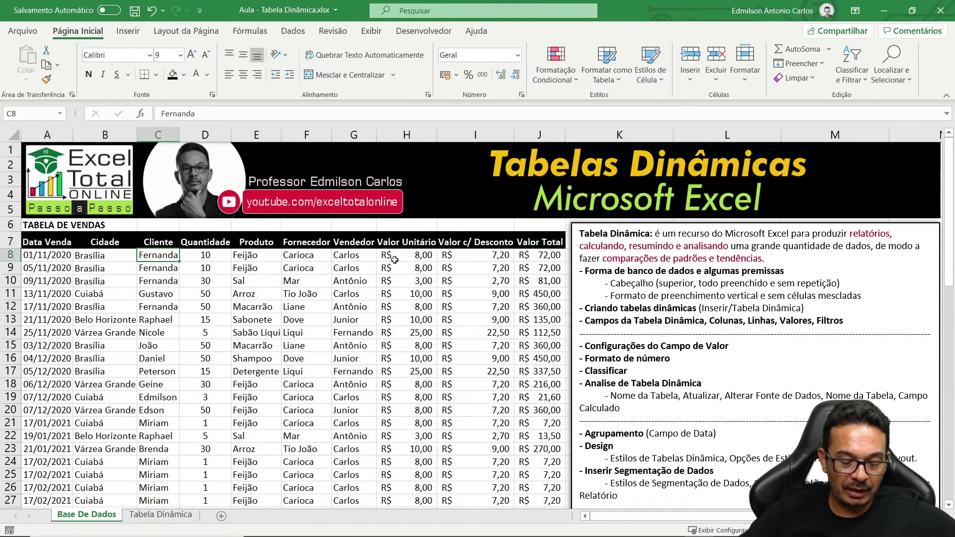
text(Paulo)
key(Return)
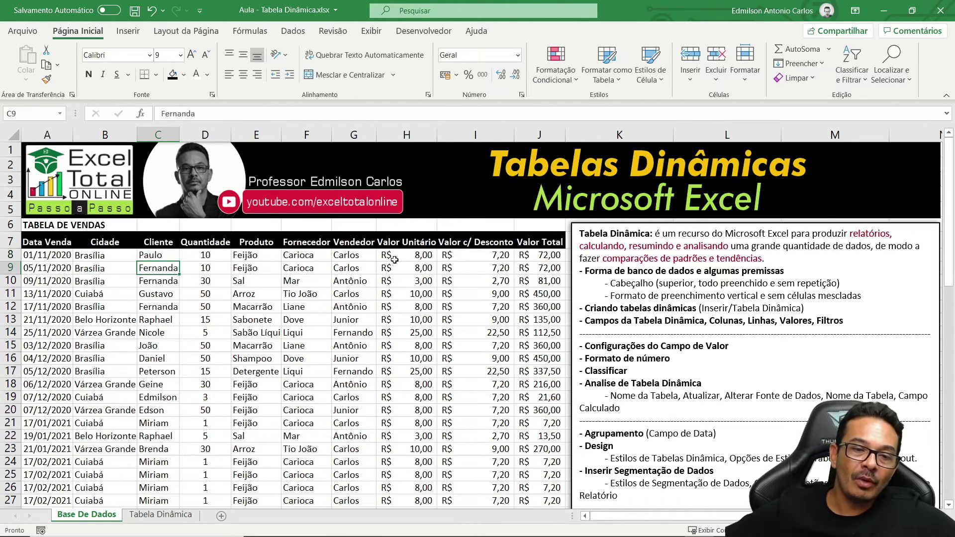
Step: Change the product in cell E9 to Carne and replace the Vendedor entry in cell G11 with a new salesperson's first name
click(250, 269)
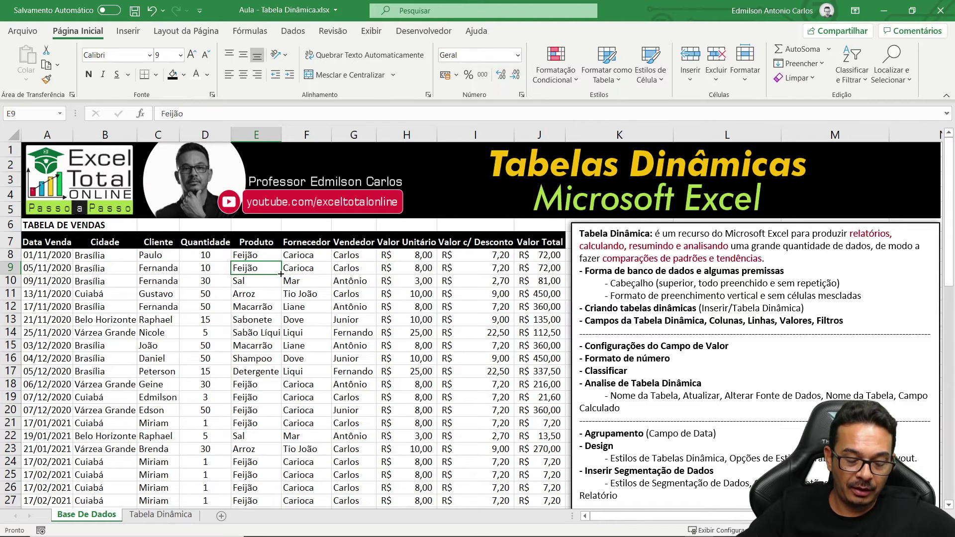
text(Carne)
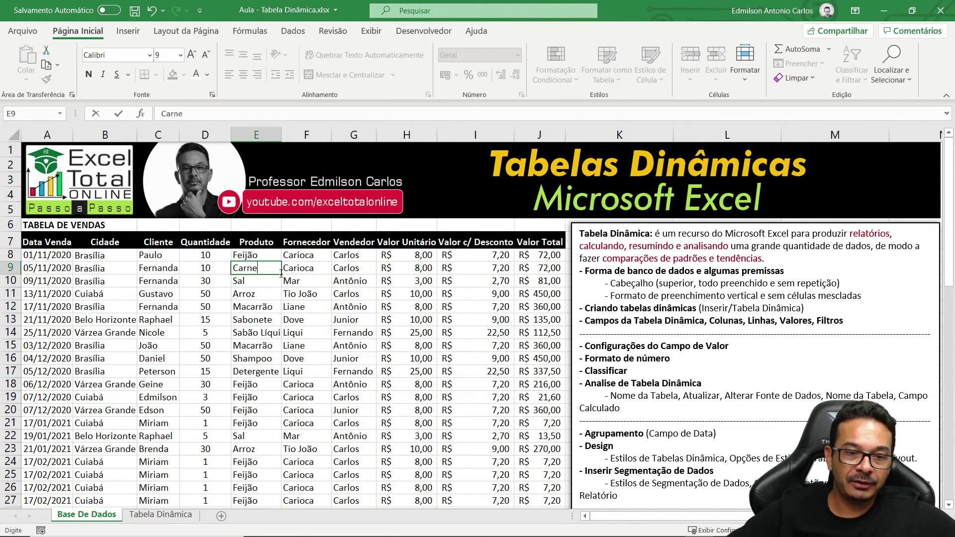
key(Return)
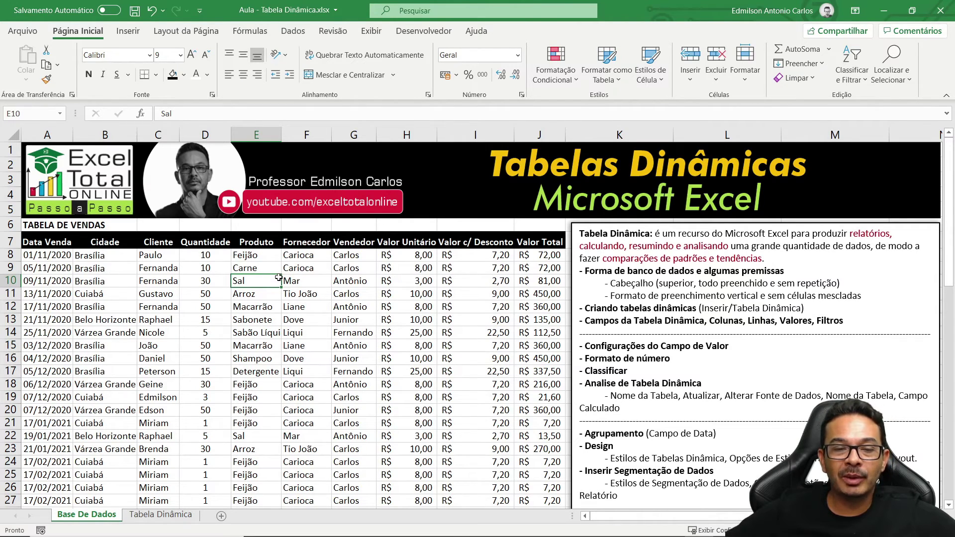
click(351, 294)
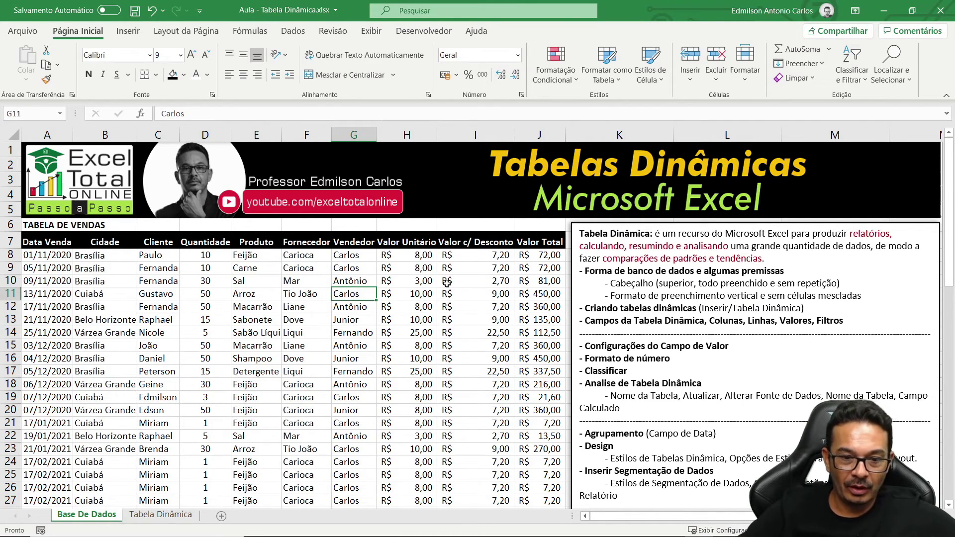
text(José)
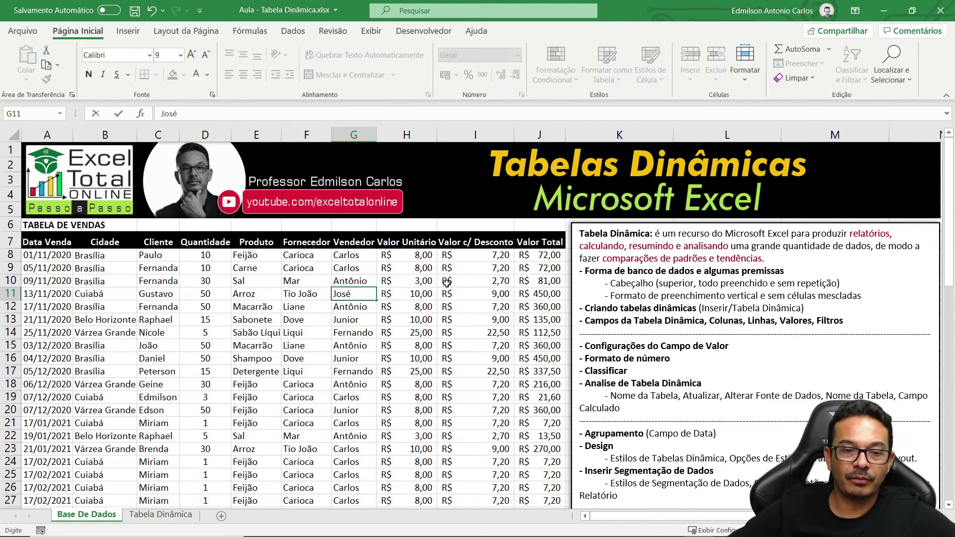
key(Return)
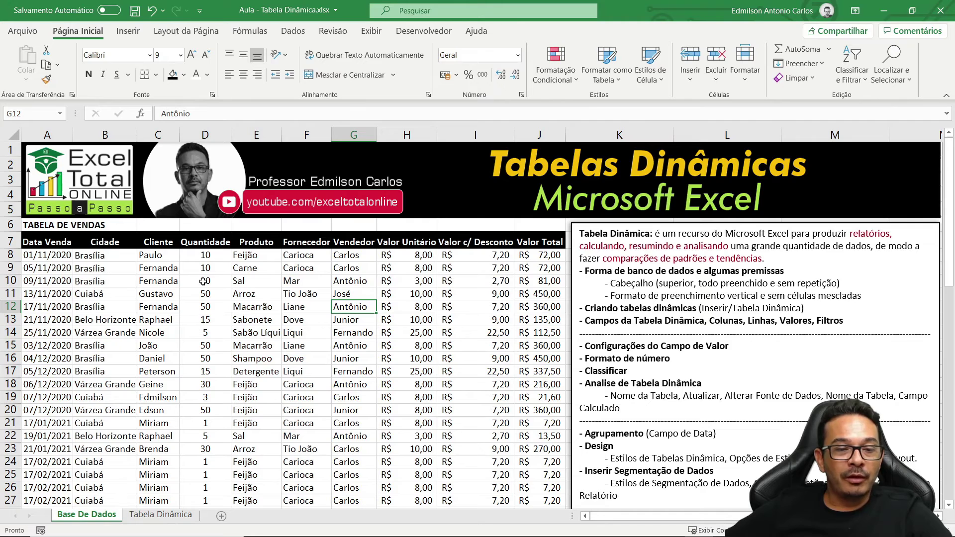
click(155, 255)
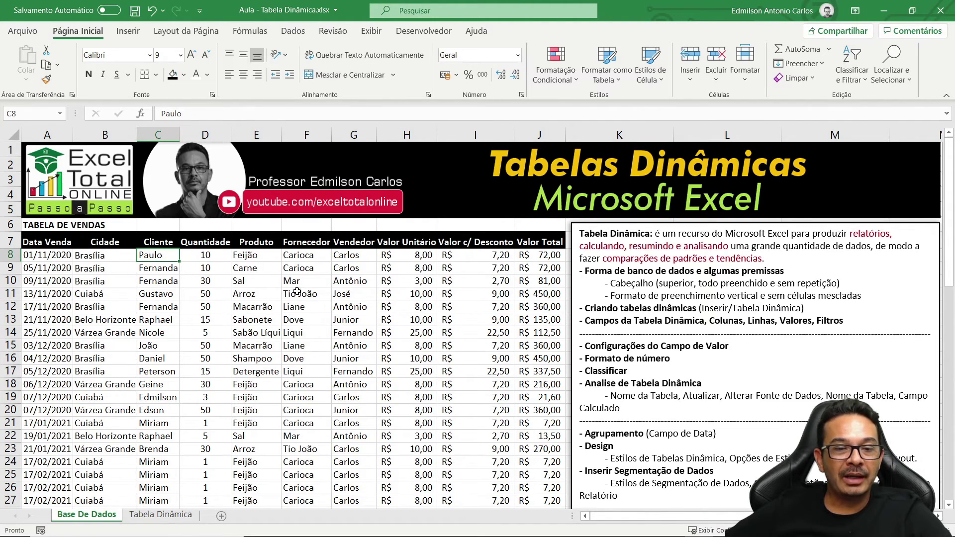
Step: Refresh the product PivotTable on the Tabela Dinâmica sheet to load the edited sales data
click(149, 514)
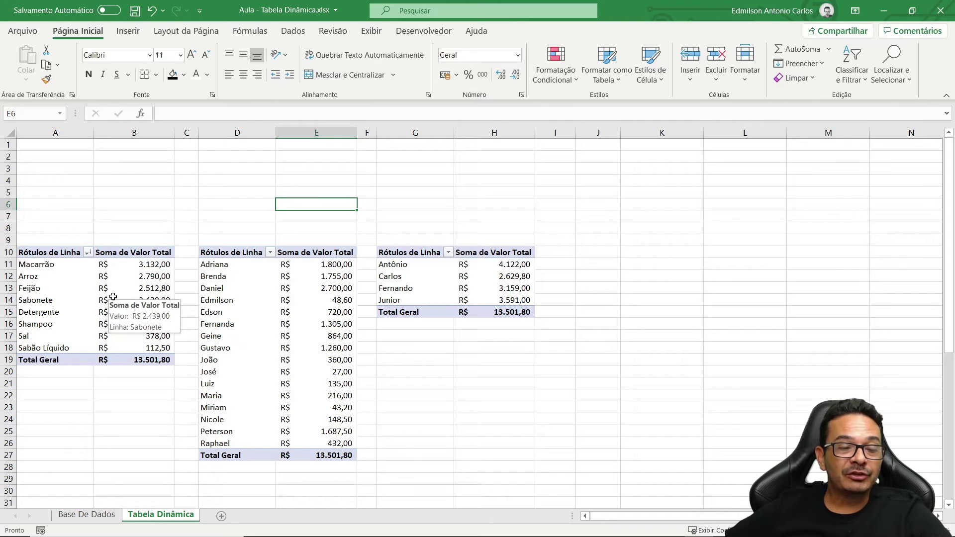
click(102, 516)
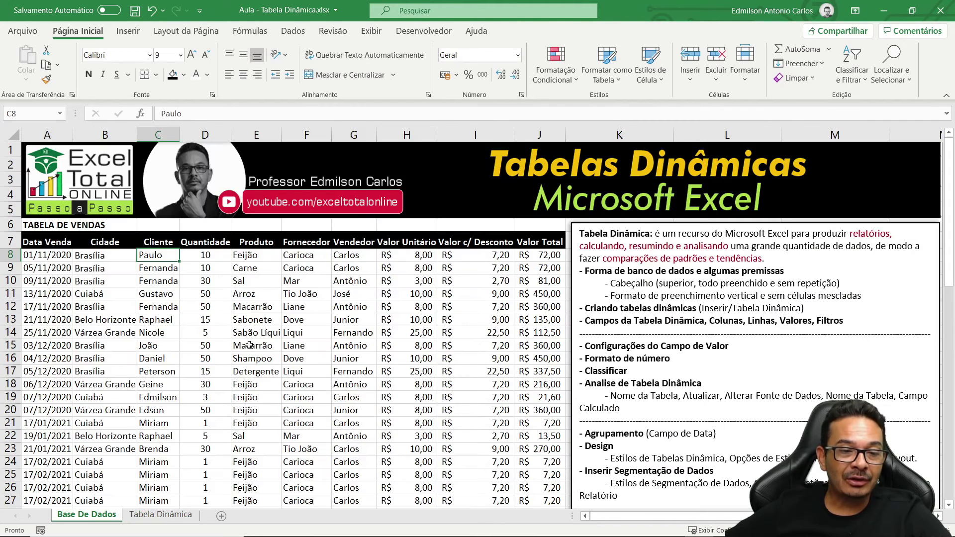
click(182, 359)
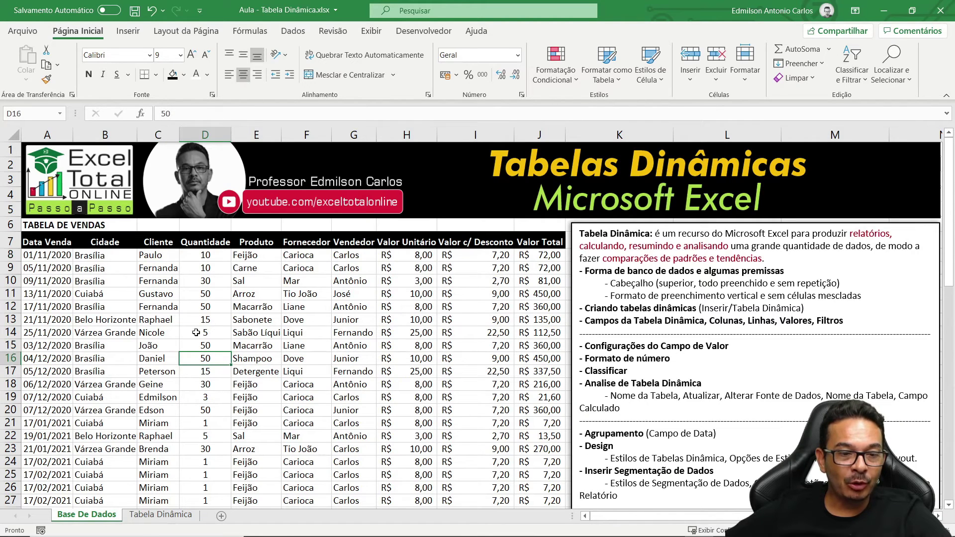
click(160, 515)
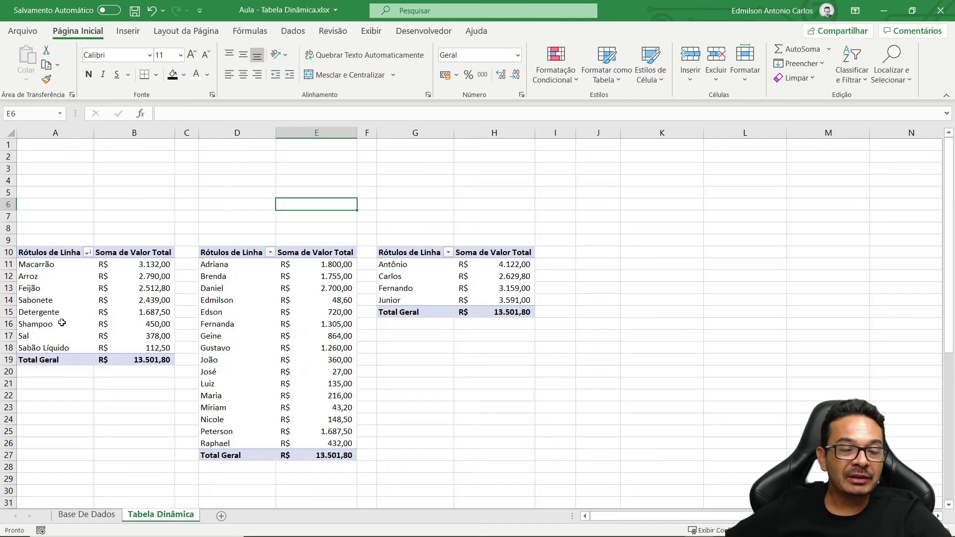
right_click(56, 276)
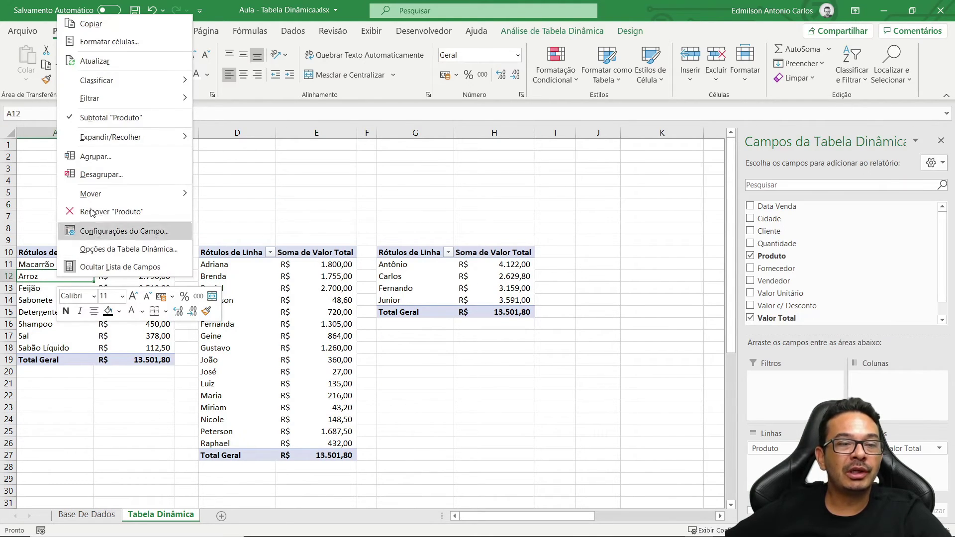
click(118, 65)
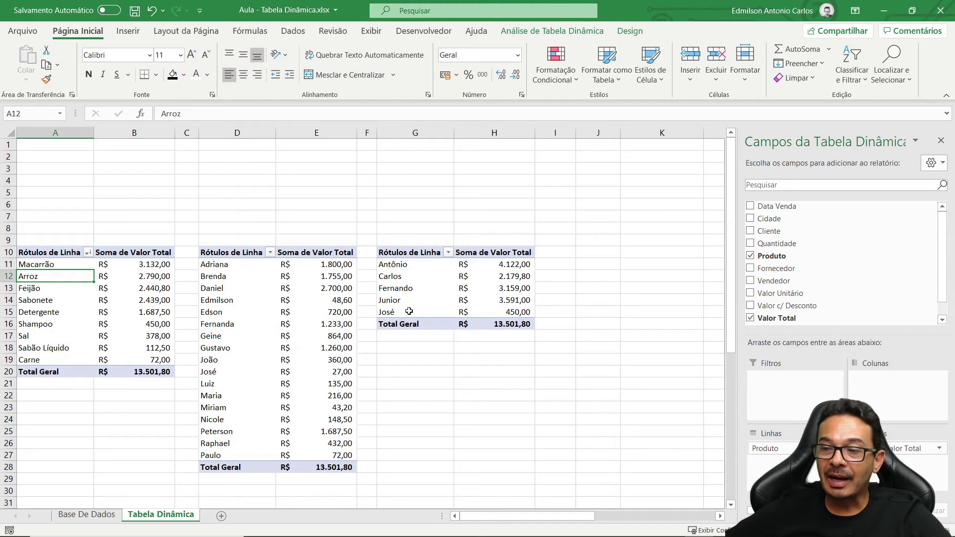
Step: Change the Vendedor PivotTable's data source to the range $A$7:$J$28 on the Base De Dados sheet
click(416, 290)
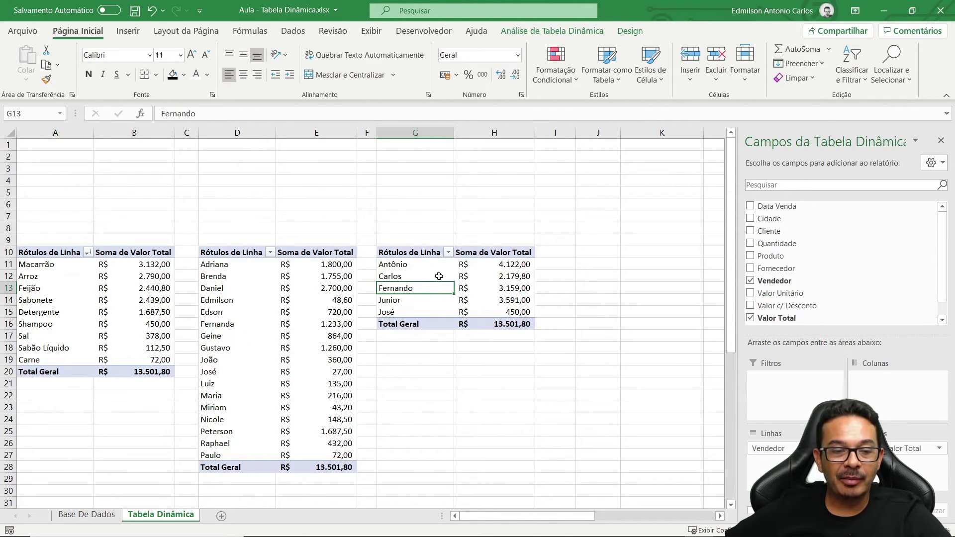
click(86, 515)
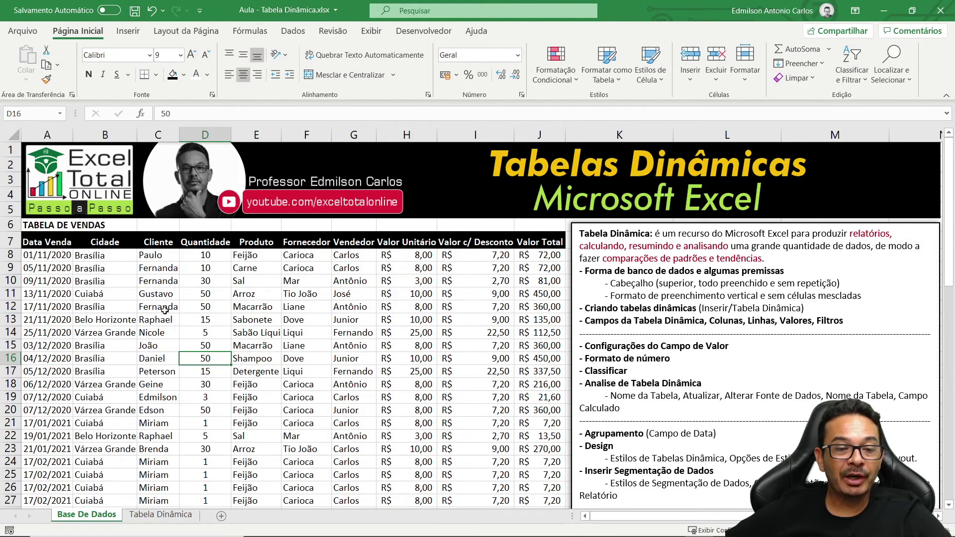
click(170, 518)
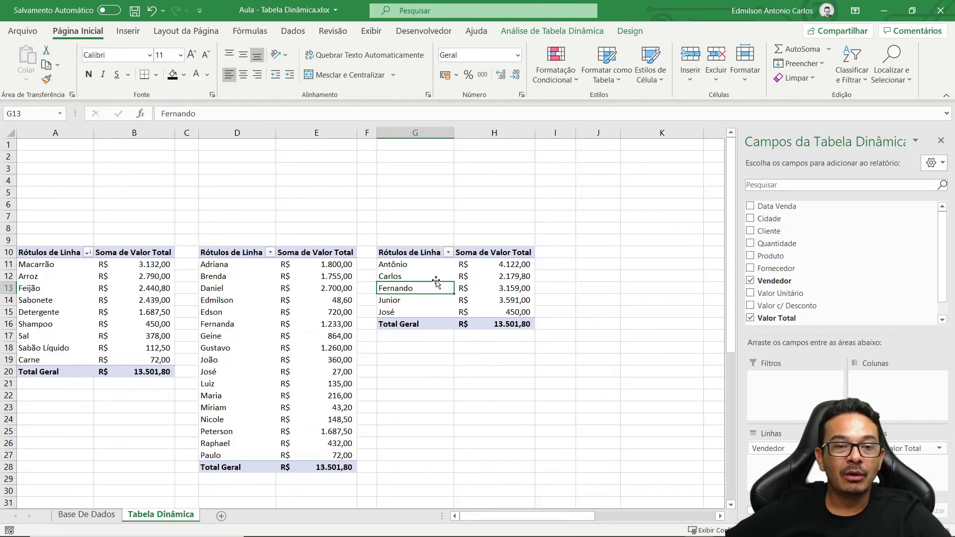
click(539, 34)
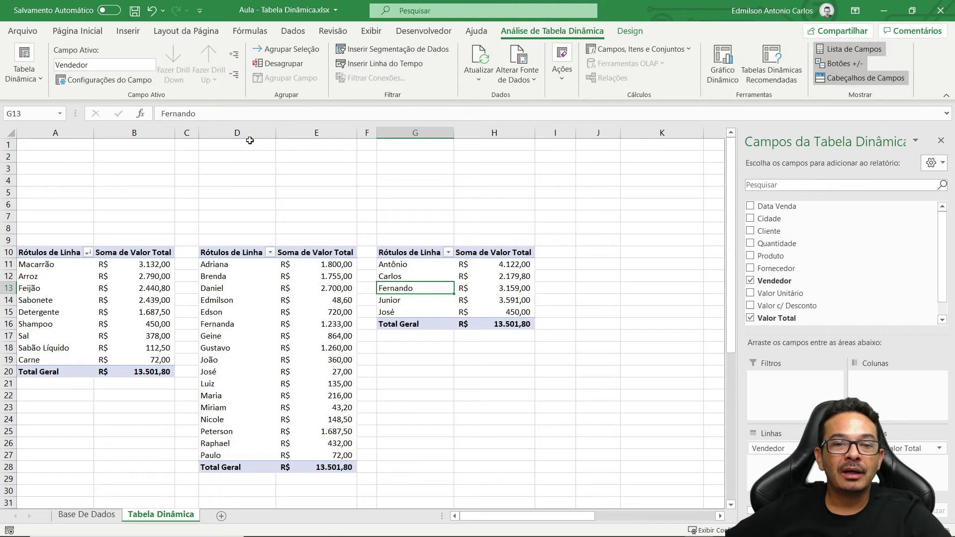
click(519, 73)
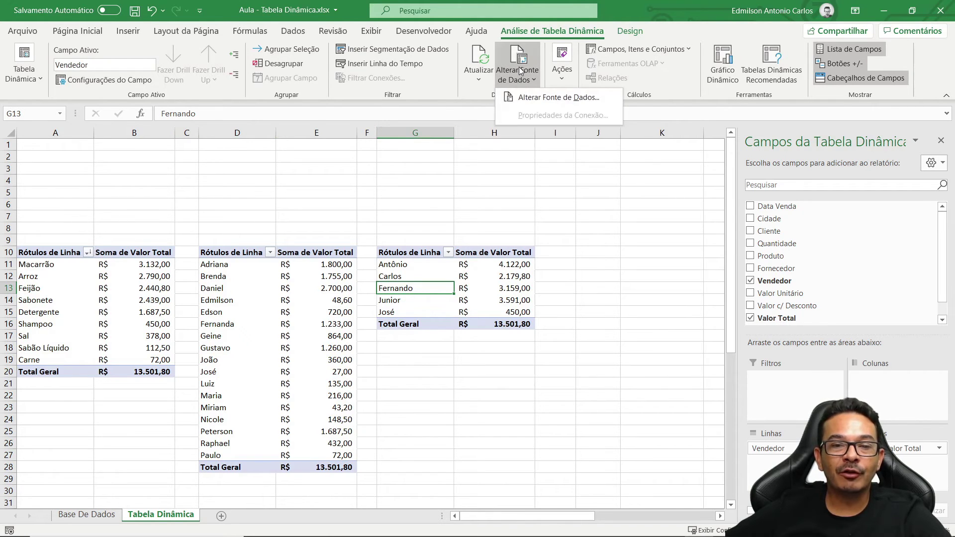
click(526, 97)
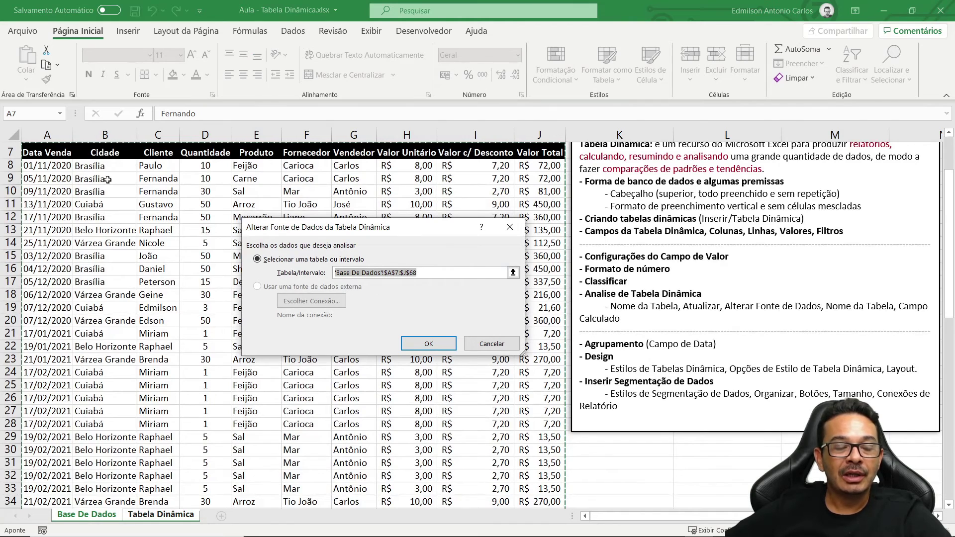
drag(362, 234, 394, 274)
drag(42, 152, 532, 424)
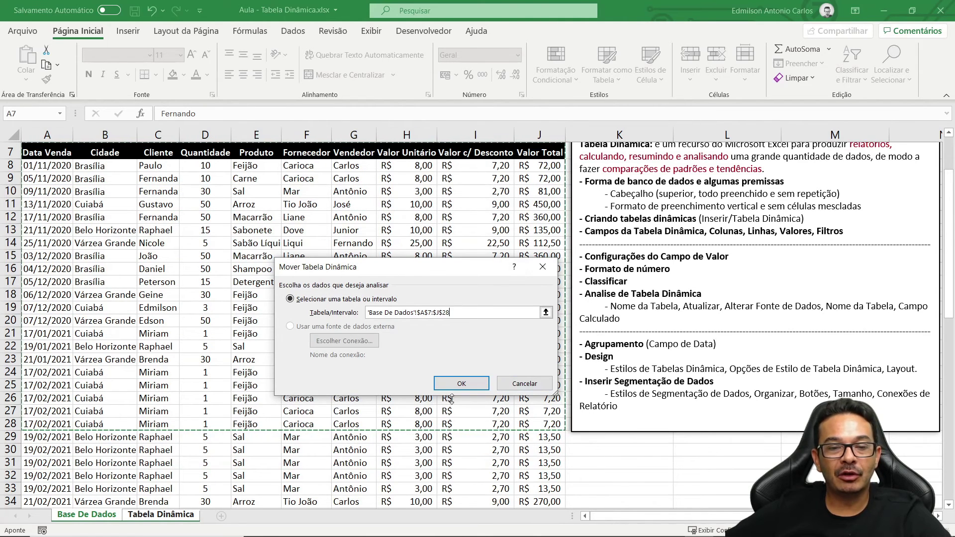
click(458, 383)
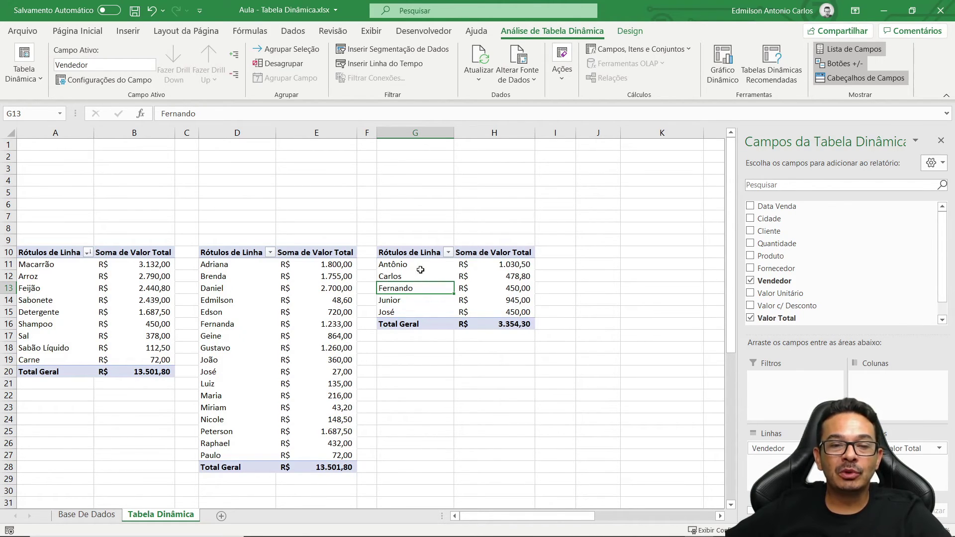
Step: Set the Vendedor PivotTable's data source to the full sales table, $A$7:$J$68 on Base De Dados
click(523, 77)
click(526, 96)
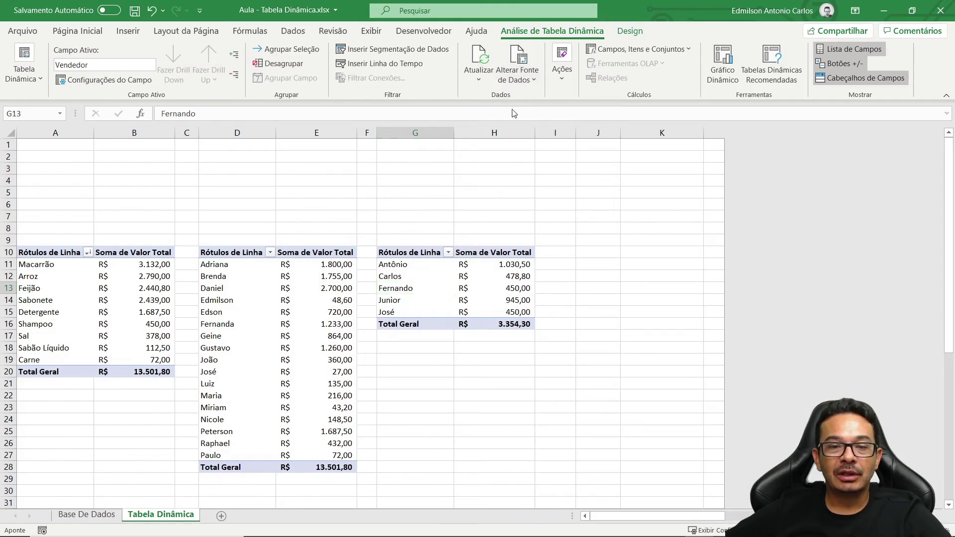
drag(36, 154, 530, 528)
drag(530, 483, 530, 481)
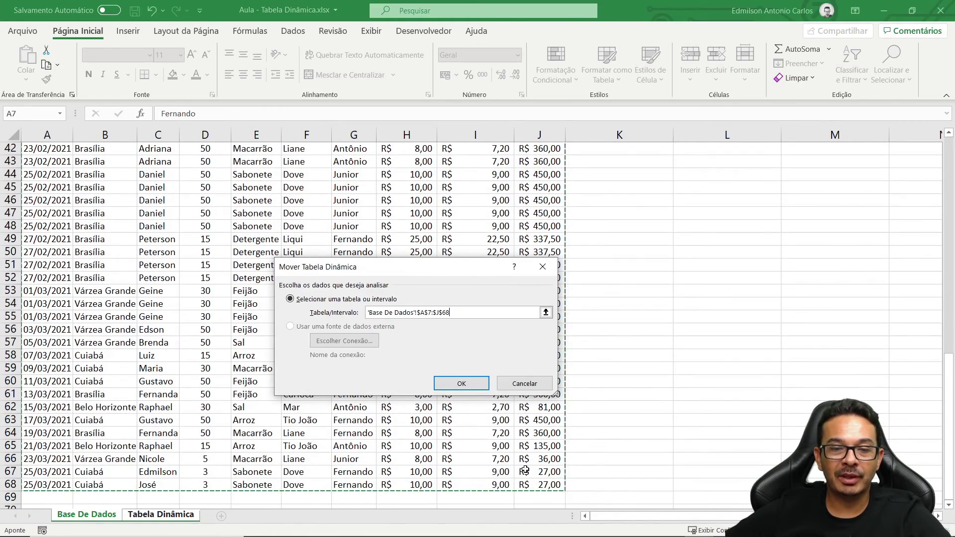
click(476, 386)
click(447, 369)
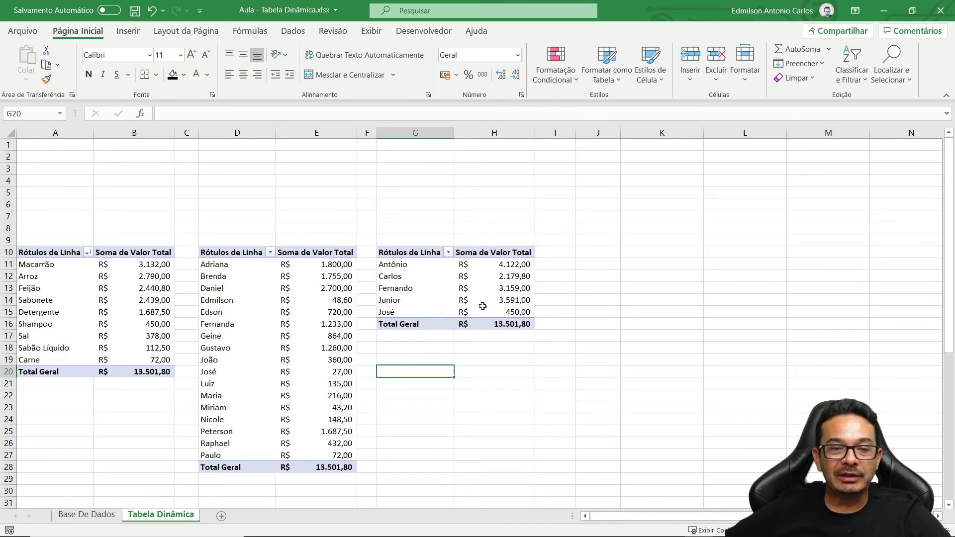
click(494, 265)
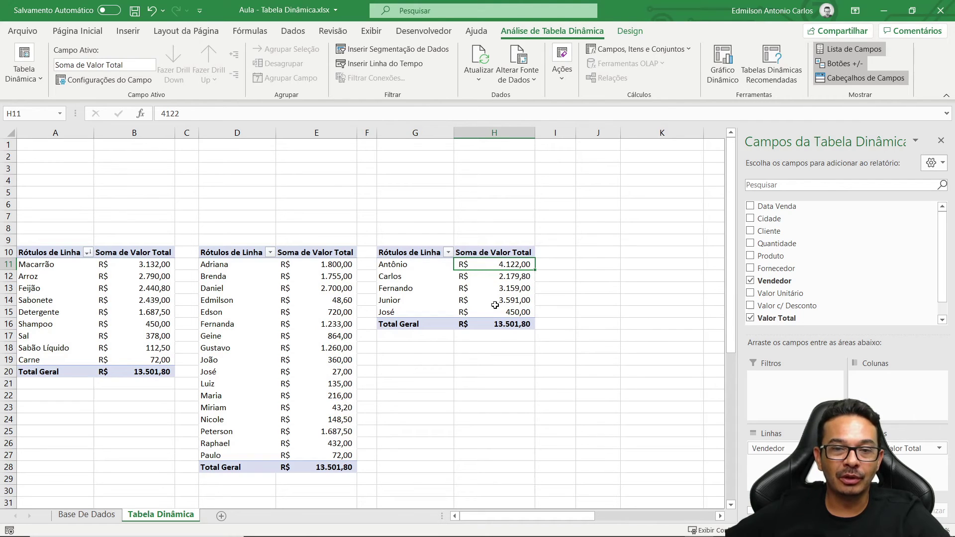
click(111, 518)
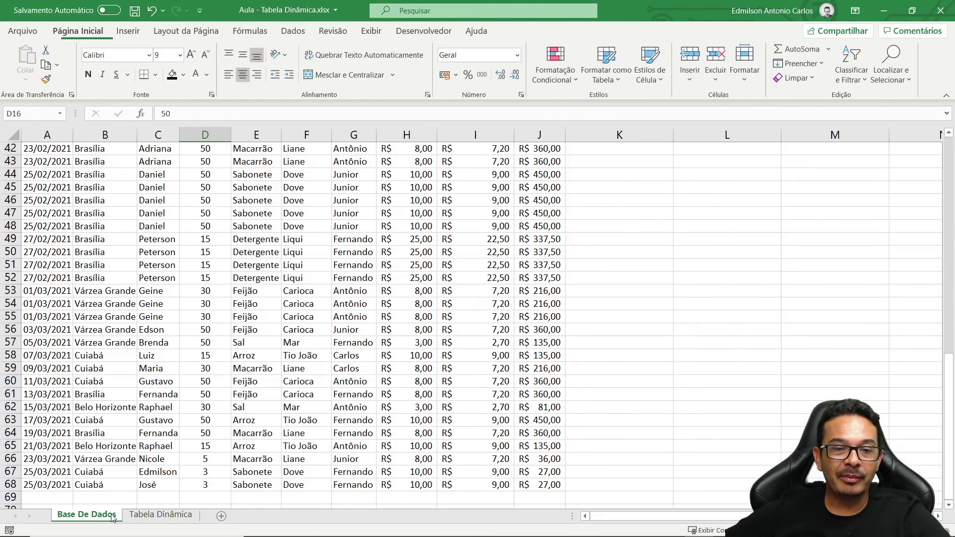
scroll(352, 219, up, 14)
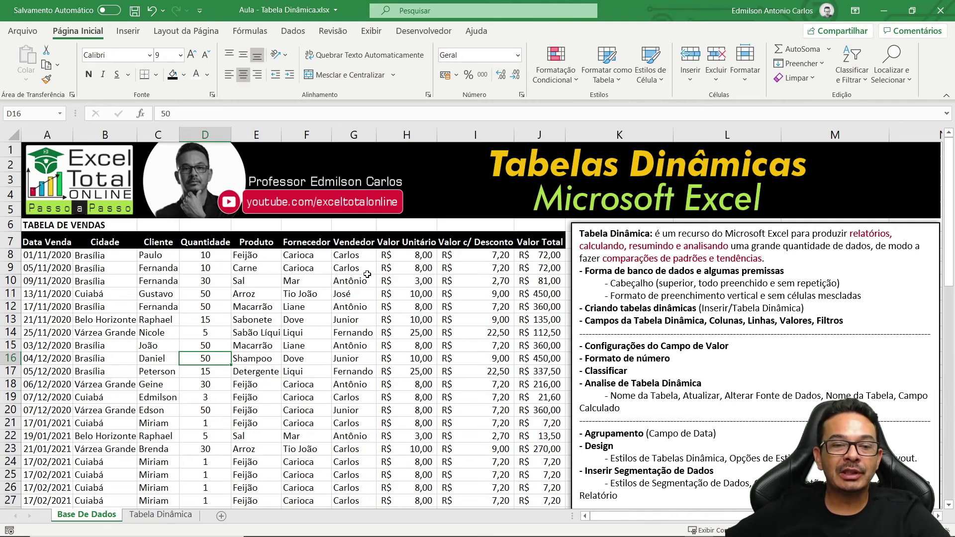
click(166, 516)
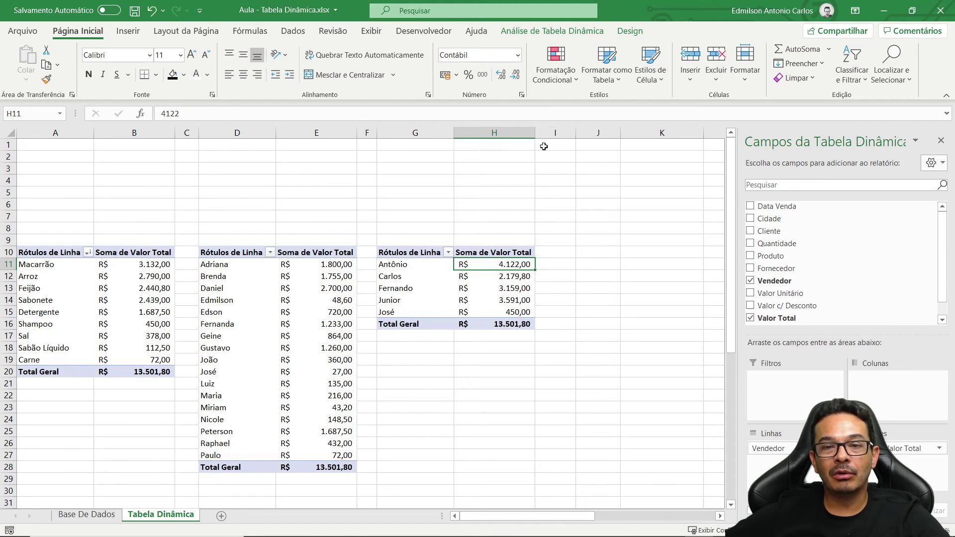
Step: Start a calculated field for the Vendedor PivotTable with the formula ='Valor Total'*,10
click(560, 33)
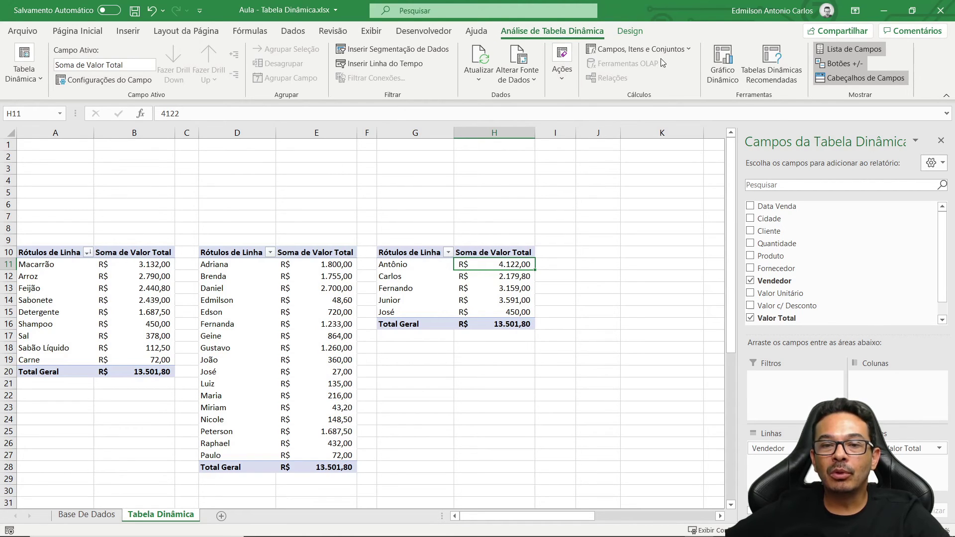
click(678, 49)
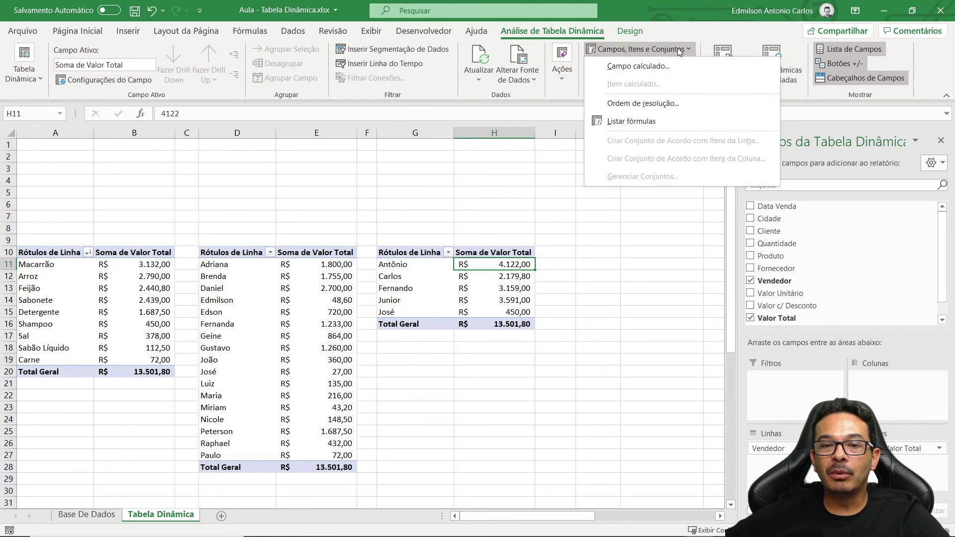
click(640, 66)
drag(399, 227, 183, 181)
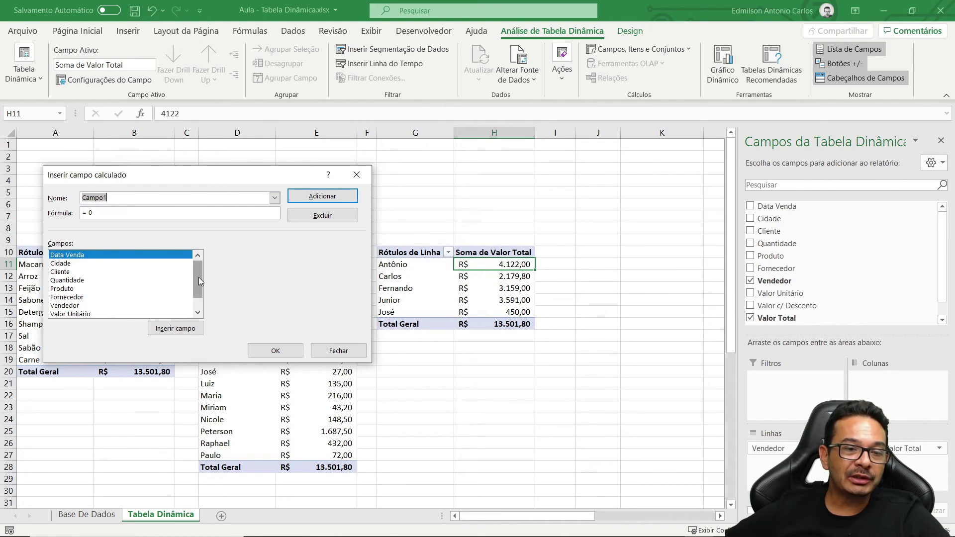
scroll(197, 278, down, 1)
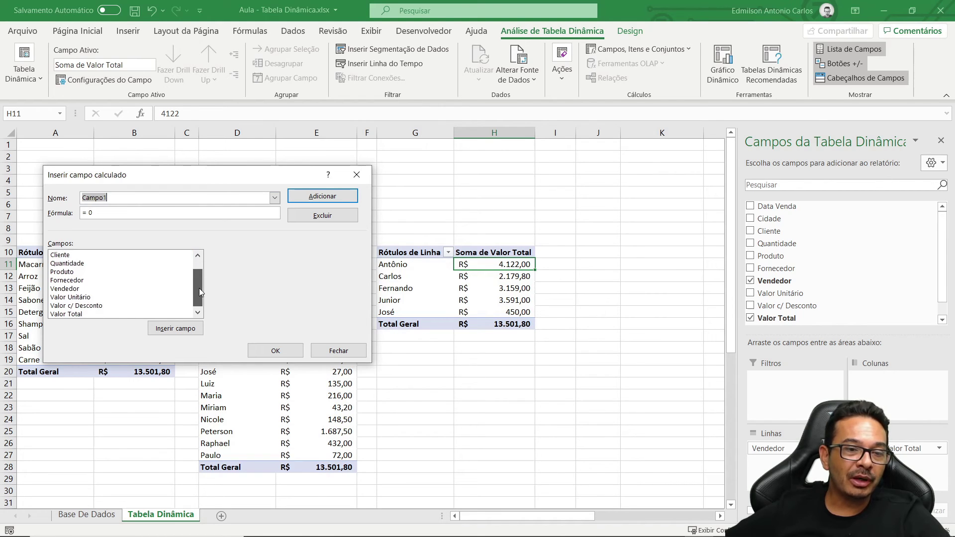
click(76, 314)
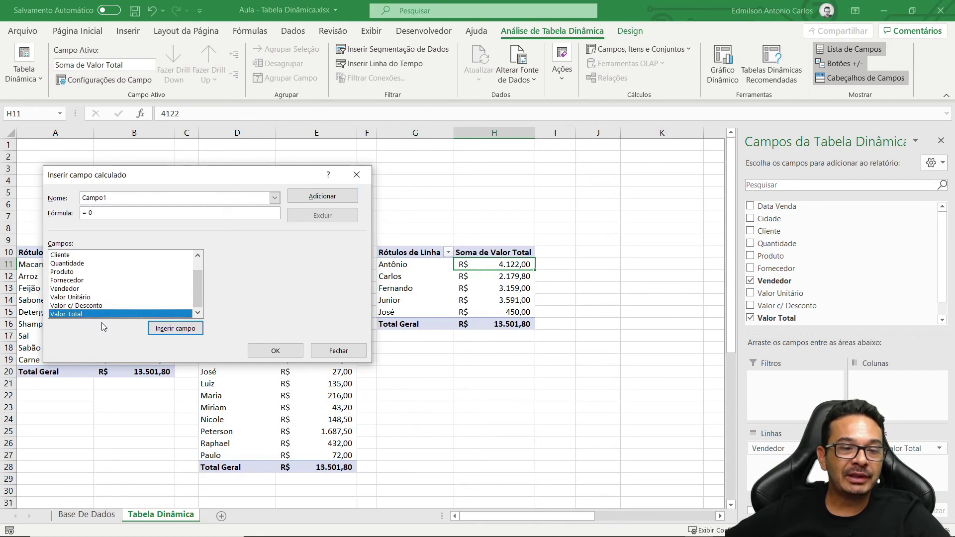
click(171, 330)
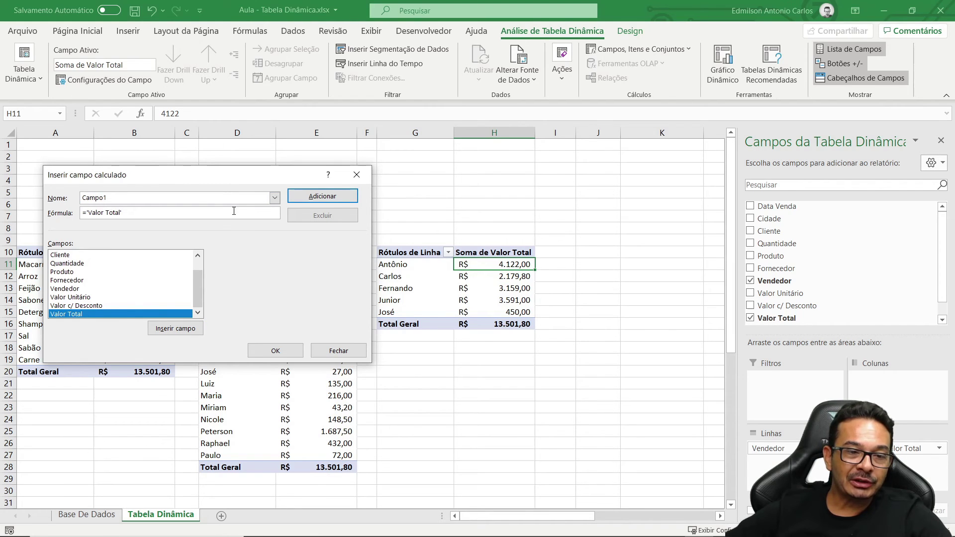
text(*,10)
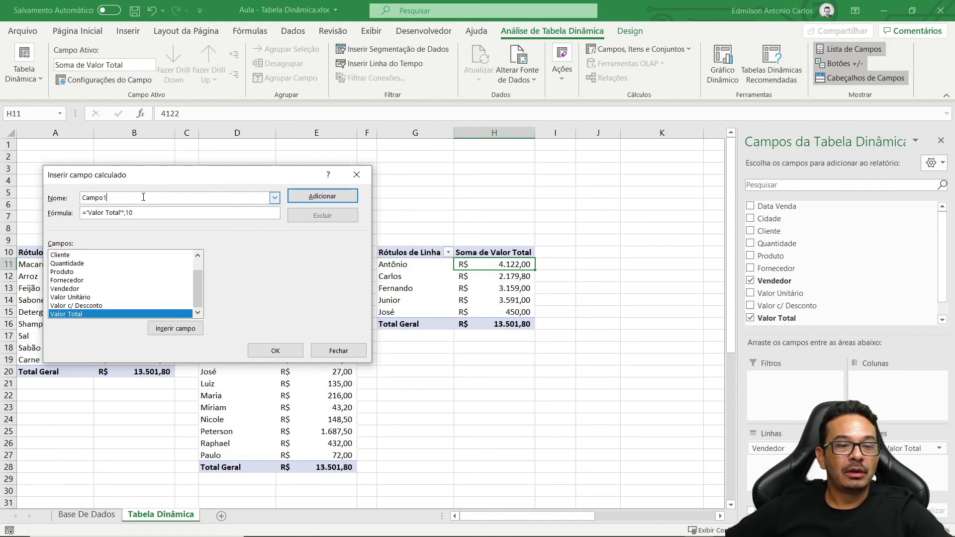
Step: Name the calculated field Comissão de Vendas and add it to the Vendedor PivotTable
drag(143, 197, 38, 187)
text(C)
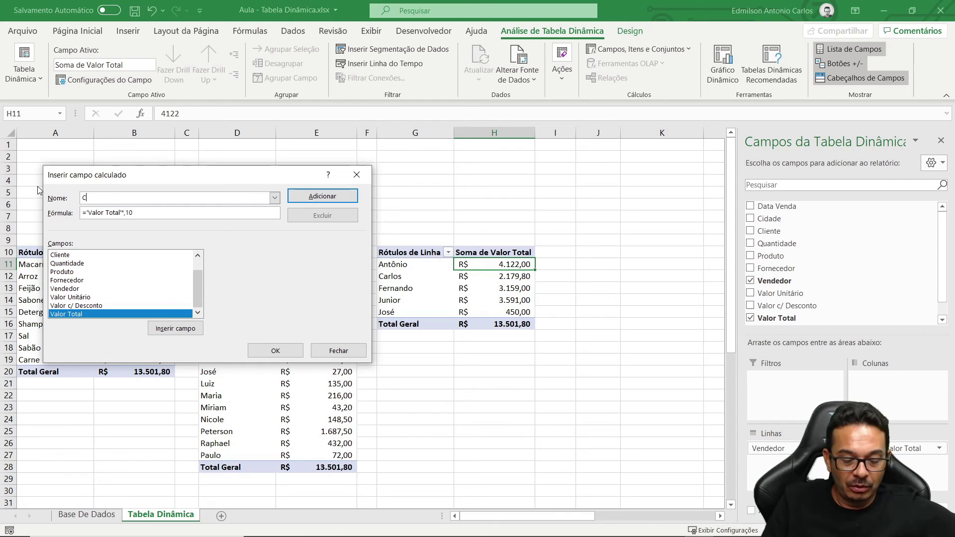
text(omissão de Vendas)
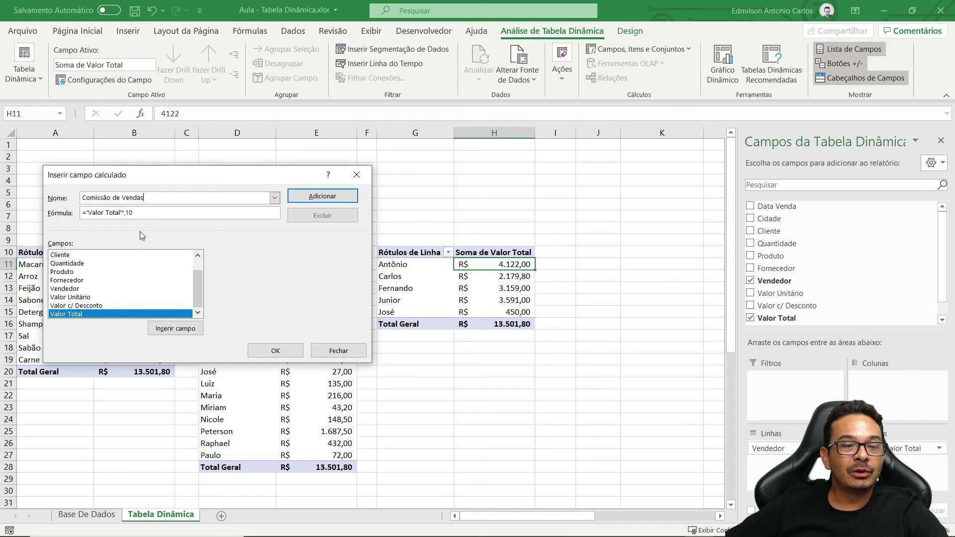
click(313, 197)
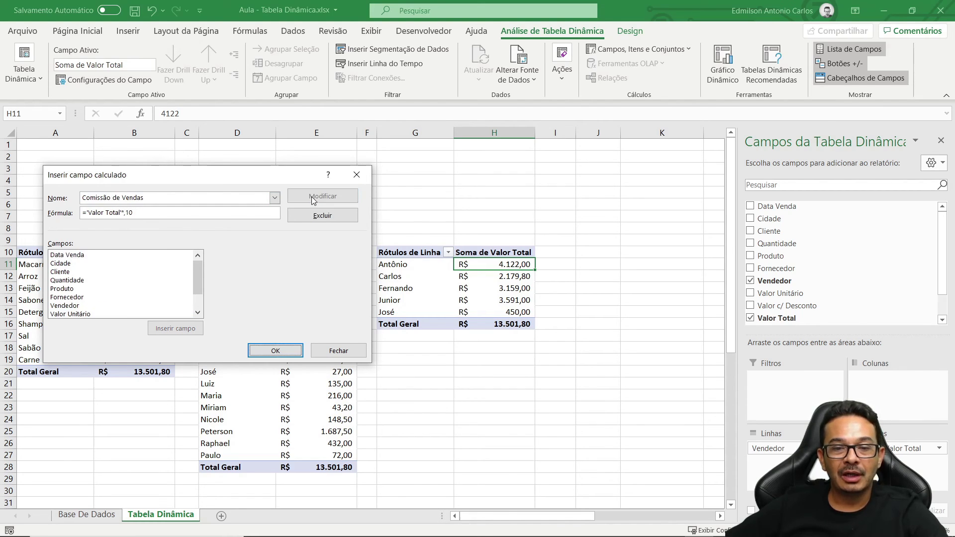
click(276, 351)
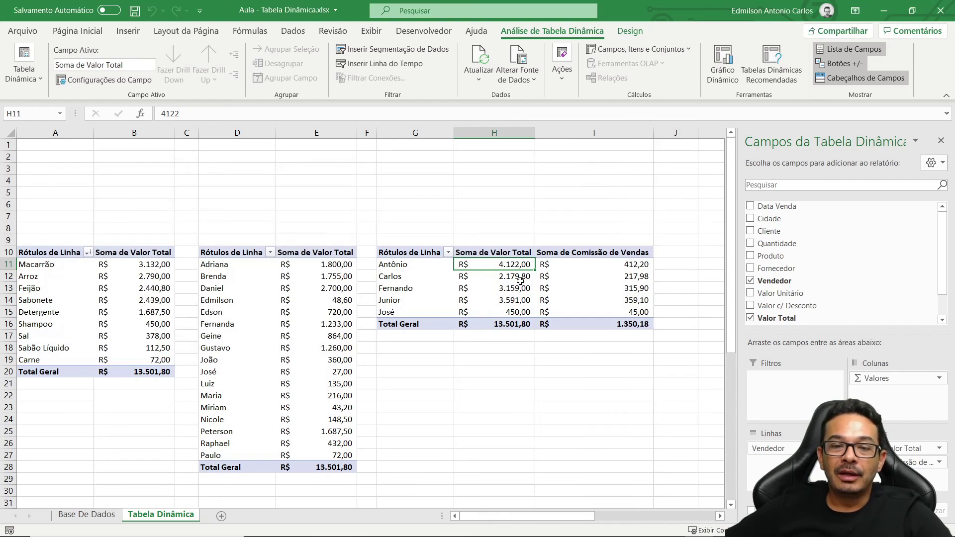
click(567, 254)
click(552, 300)
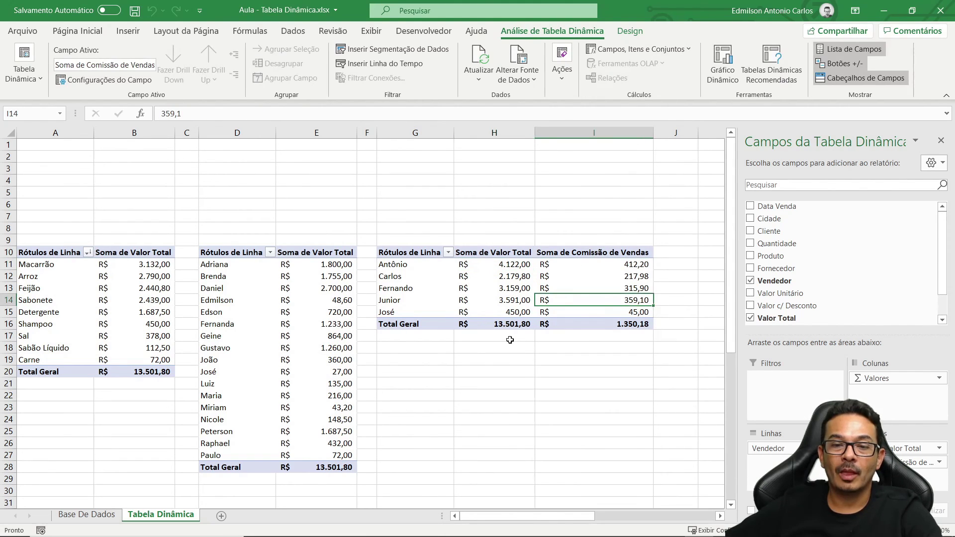